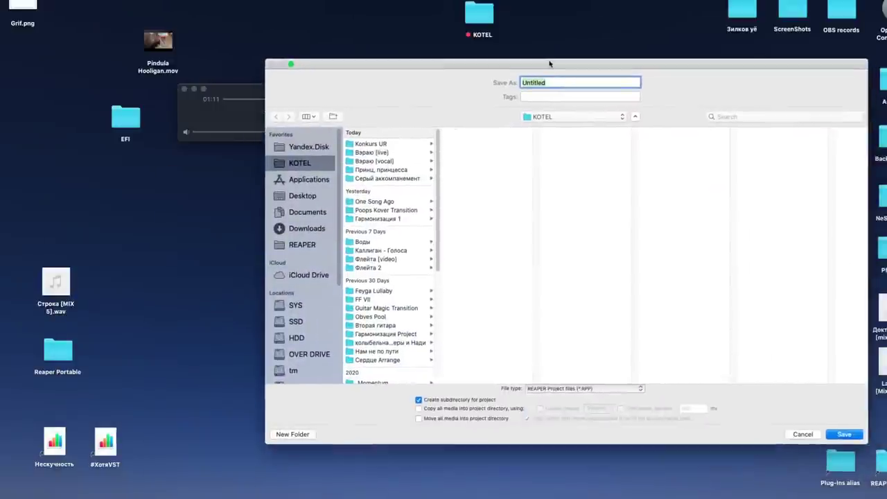
Step: Save the project to the KOTEL folder under the new name and make REAPER fill the screen
{"action": "type", "text": "C"}
{"action": "key", "text": "BackSpace"}
{"action": "key", "text": "BackSpace"}
{"action": "key", "text": "BackSpace"}
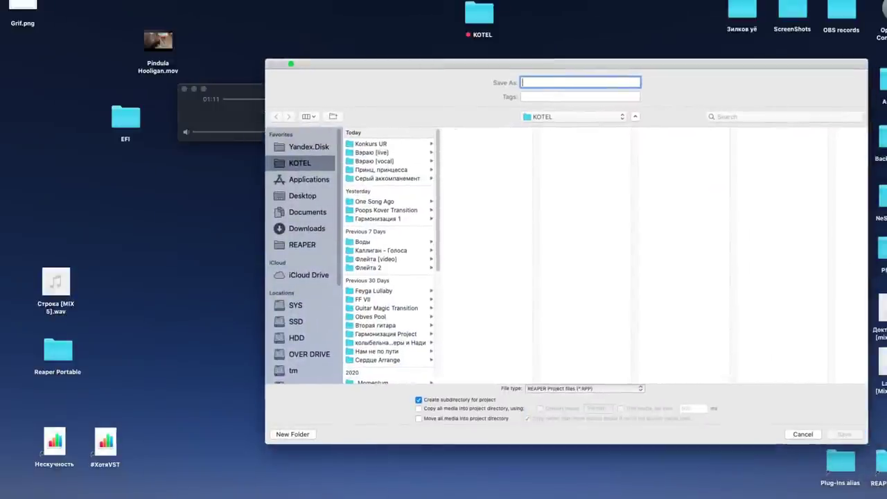
{"action": "type", "text": "C"}
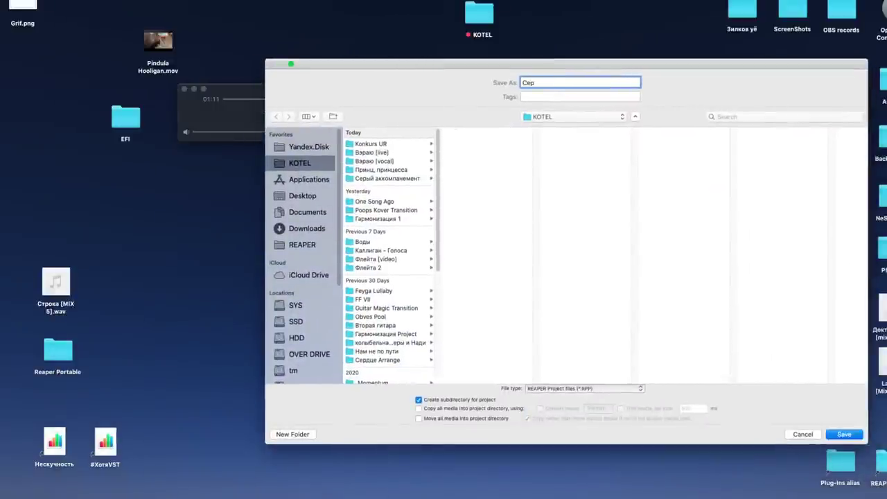
{"action": "type", "text": "ерёга НАУЧИ"}
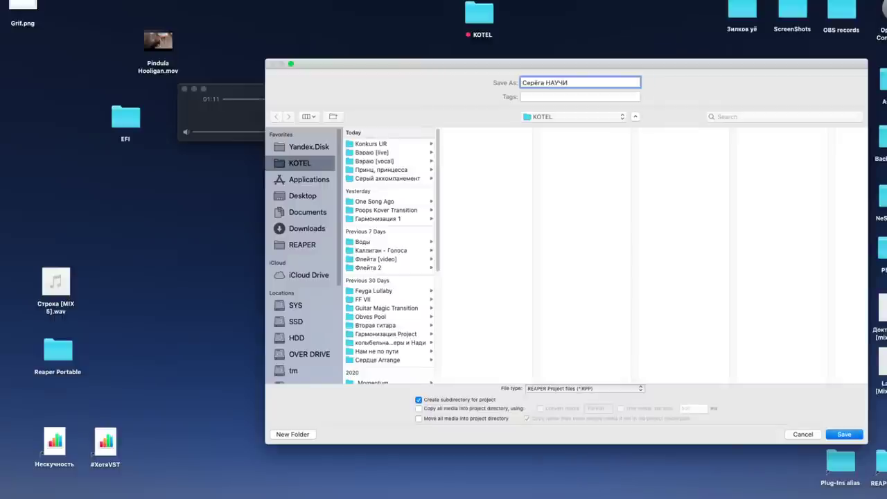
{"action": "key", "text": "Return"}
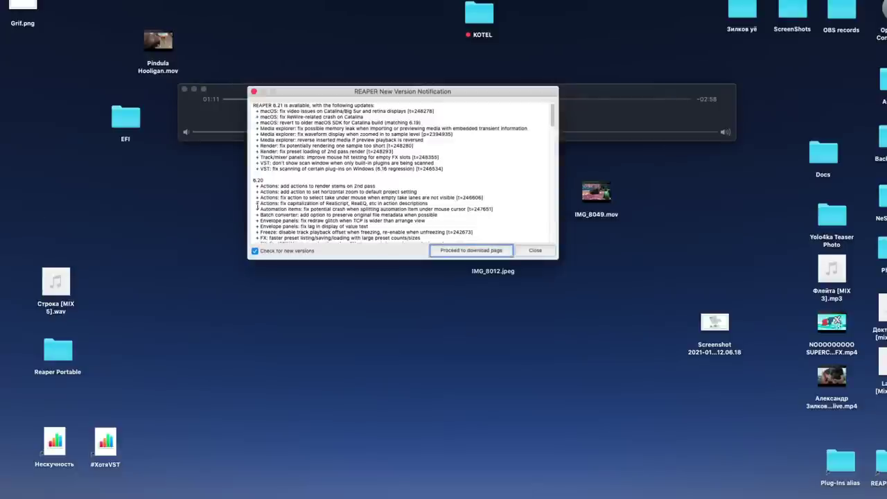
{"action": "left_click", "coordinate": [529, 252]}
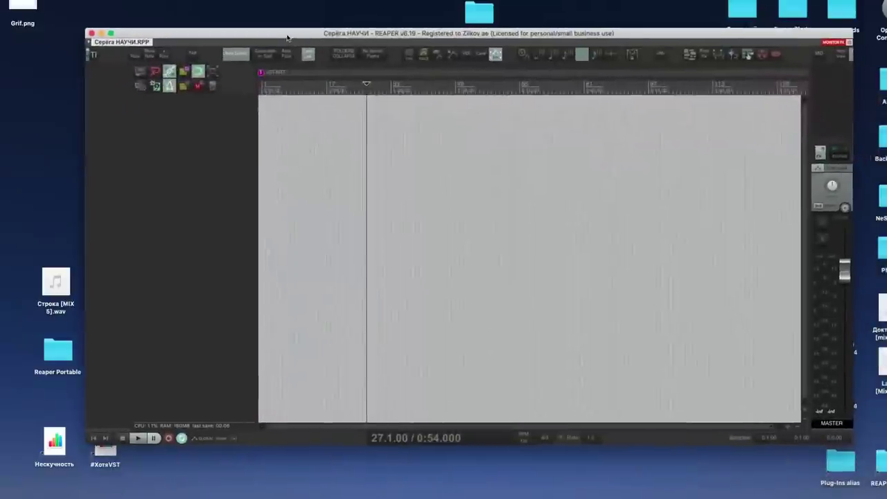
{"action": "left_click", "coordinate": [214, 77]}
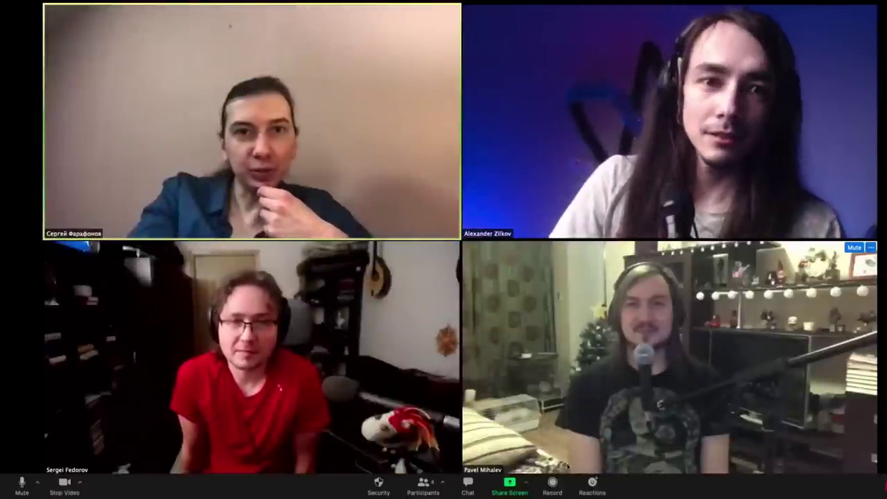
{"action": "left_click", "coordinate": [516, 482]}
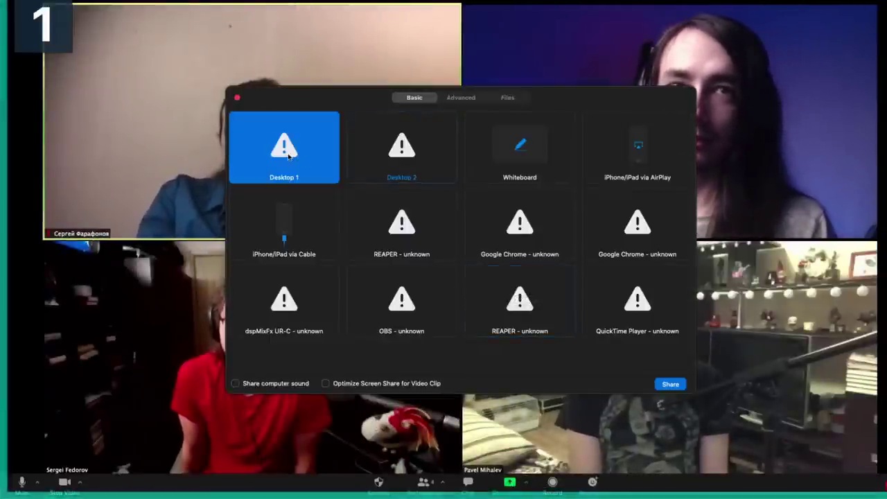
{"action": "left_click", "coordinate": [669, 383]}
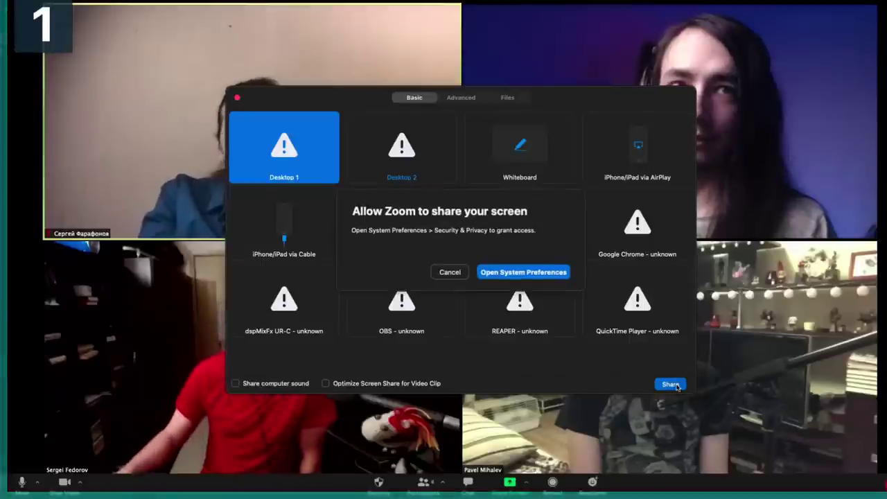
{"action": "left_click", "coordinate": [511, 273]}
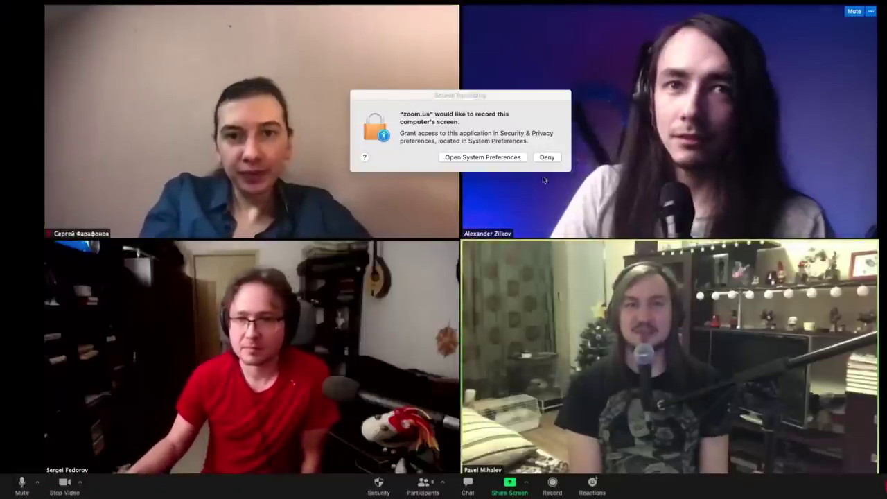
{"action": "left_click", "coordinate": [511, 157]}
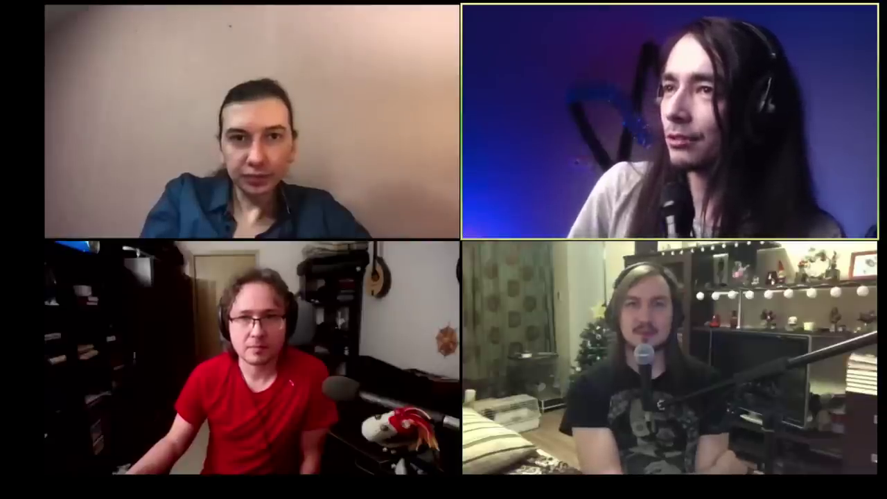
{"action": "mouse_move", "coordinate": [290, 179]}
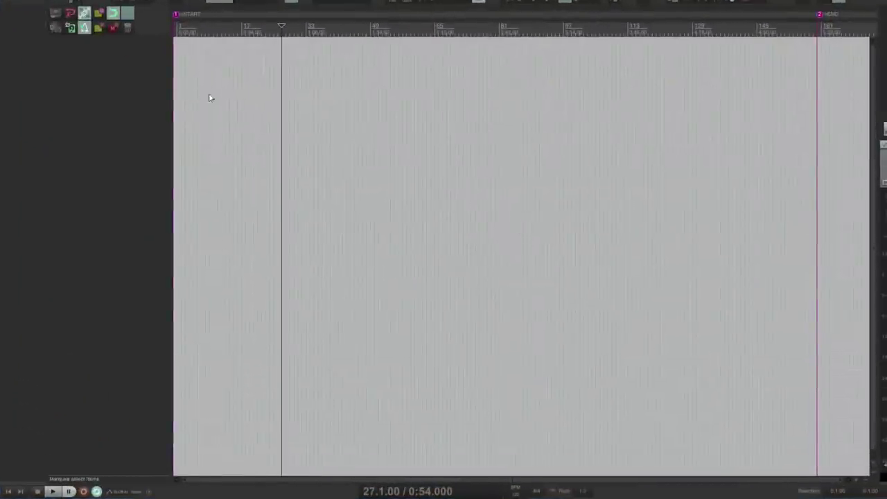
Step: Return to the project start and zoom the timeline in horizontally
{"action": "key", "text": "Home"}
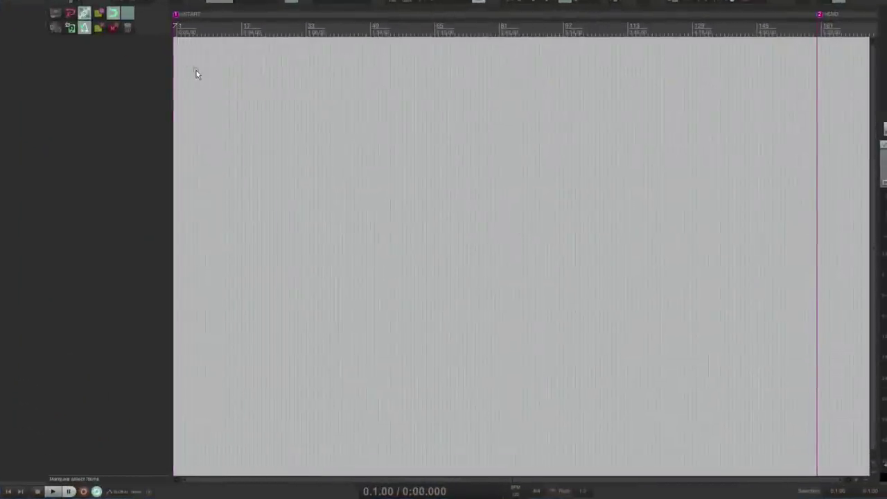
{"action": "scroll", "coordinate": [194, 69], "scroll_direction": "up", "scroll_amount": 3}
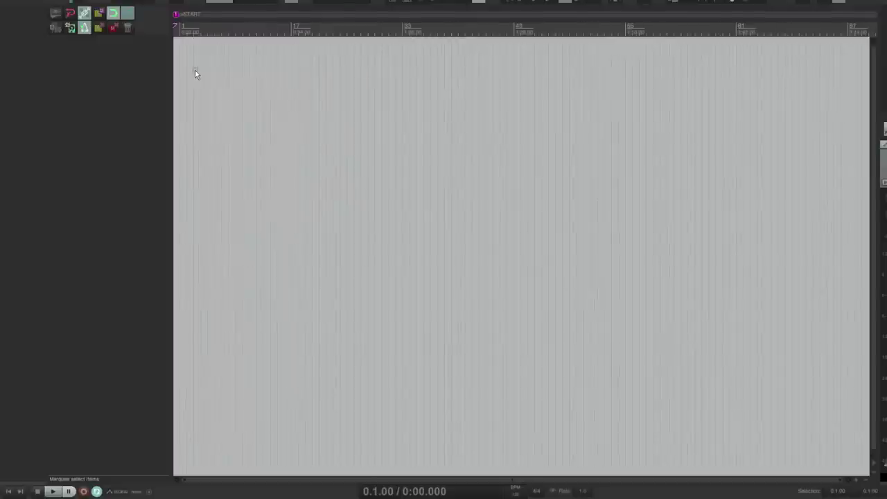
{"action": "scroll", "coordinate": [196, 69], "scroll_direction": "up", "scroll_amount": 1}
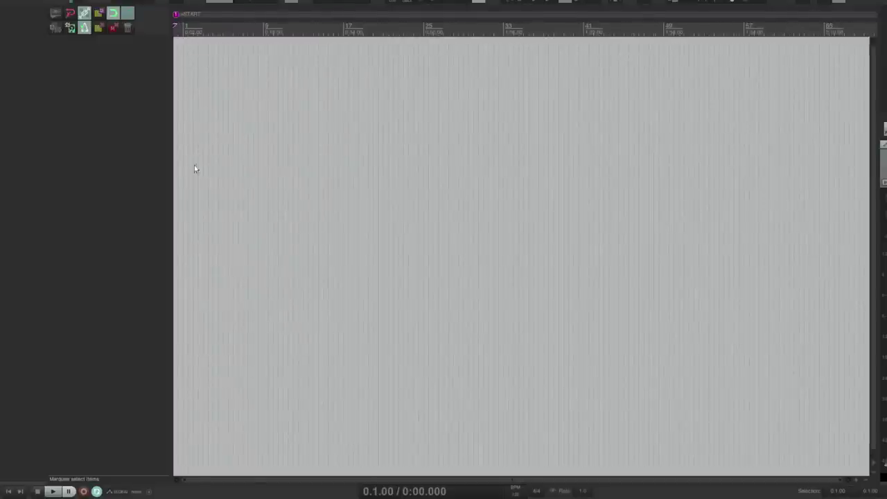
{"action": "left_click", "coordinate": [208, 87]}
{"action": "key", "text": "Home"}
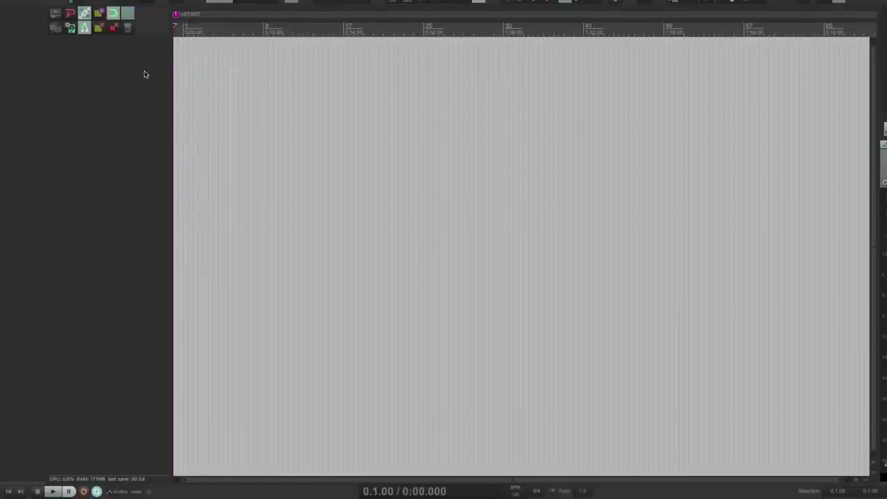
{"action": "left_click", "coordinate": [187, 99]}
{"action": "key", "text": "Home"}
Step: Toggle the desktop view with F11, ending back on the REAPER window
{"action": "key", "text": "F11"}
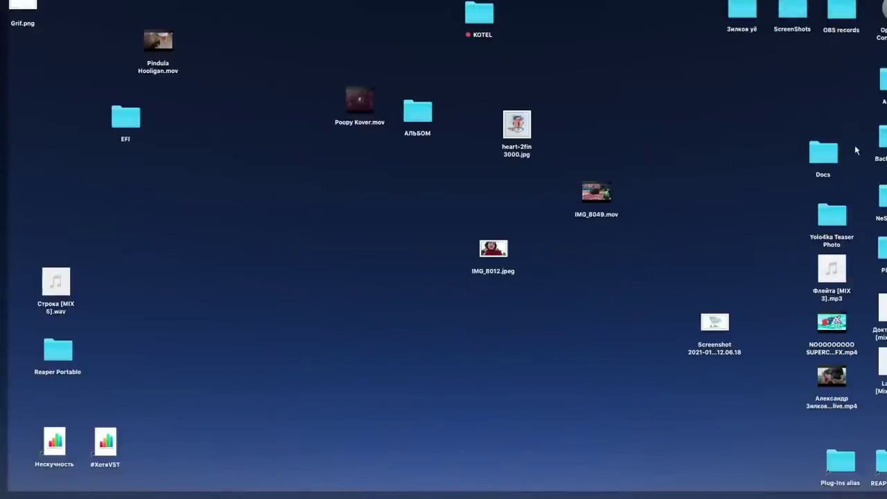
{"action": "key", "text": "F11"}
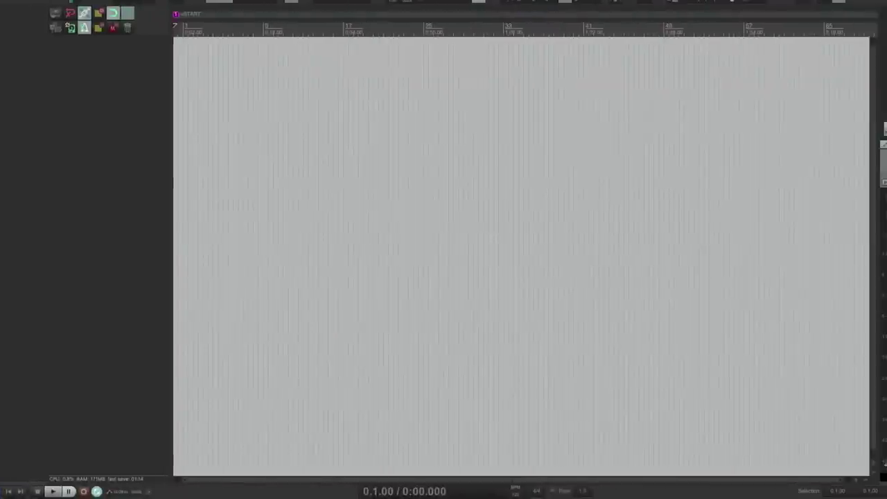
{"action": "key", "text": "F11"}
{"action": "key", "text": "F11"}
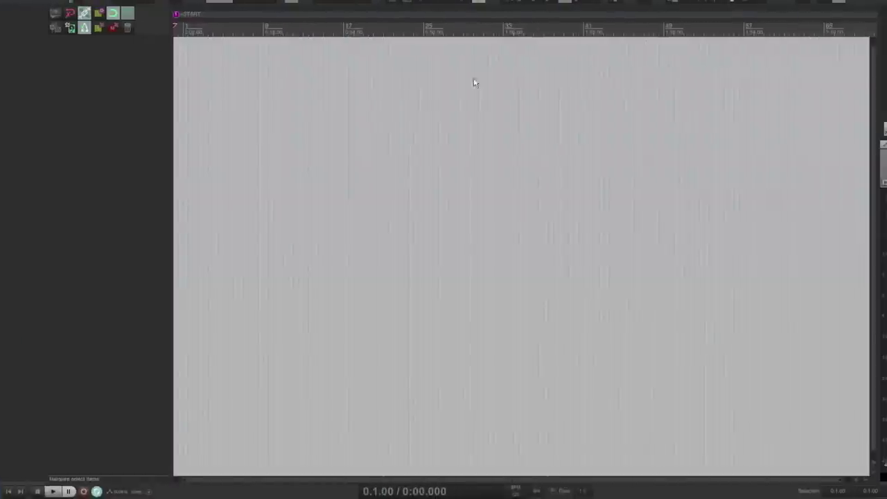
Step: Insert a new empty track in the track panel
{"action": "right_click", "coordinate": [119, 81]}
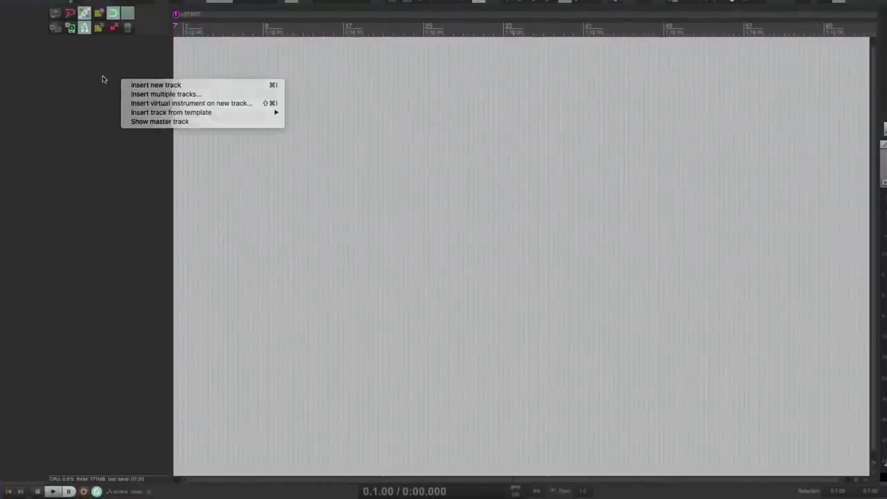
{"action": "left_click", "coordinate": [105, 80]}
{"action": "double_click", "coordinate": [103, 89]}
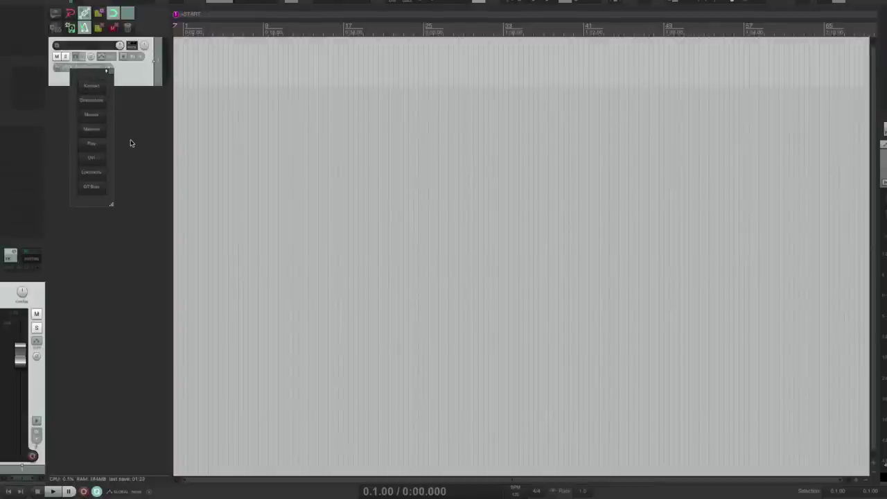
{"action": "left_click", "coordinate": [122, 136]}
Step: Insert the DR > Superior Patron track template and record-arm the Superior Drummer 2 track
{"action": "right_click", "coordinate": [113, 131]}
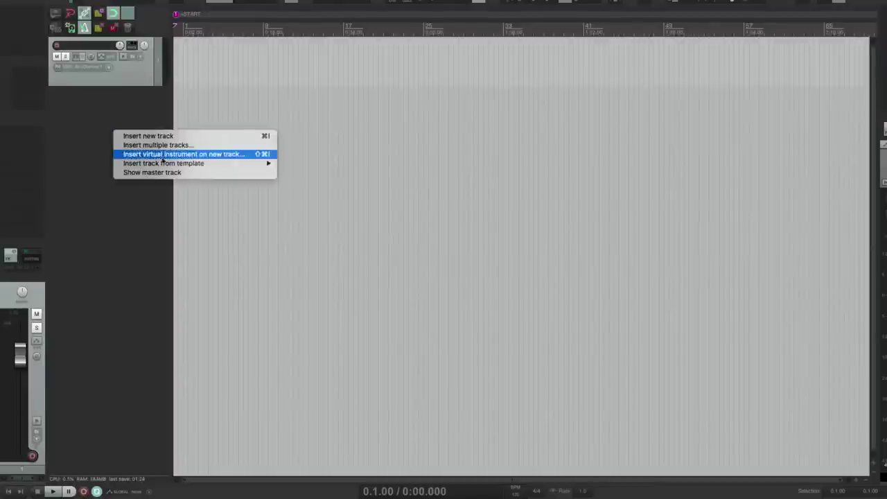
{"action": "mouse_move", "coordinate": [229, 163]}
{"action": "mouse_move", "coordinate": [340, 200]}
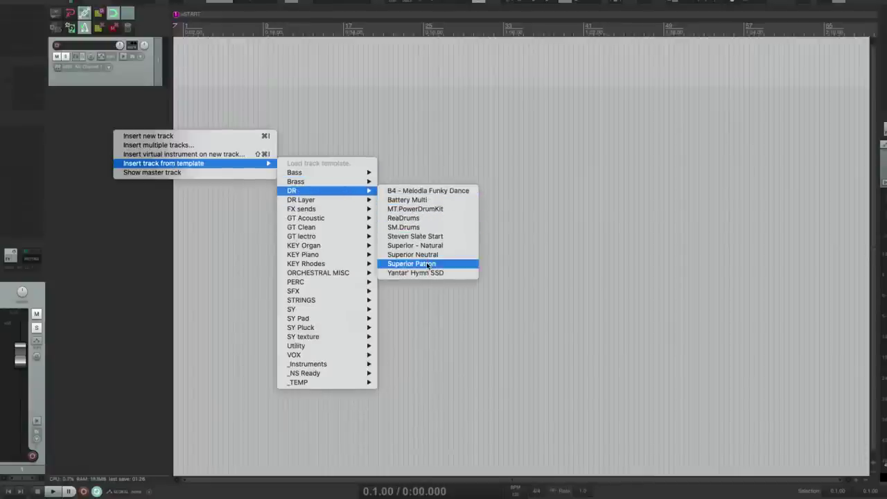
{"action": "left_click", "coordinate": [426, 264]}
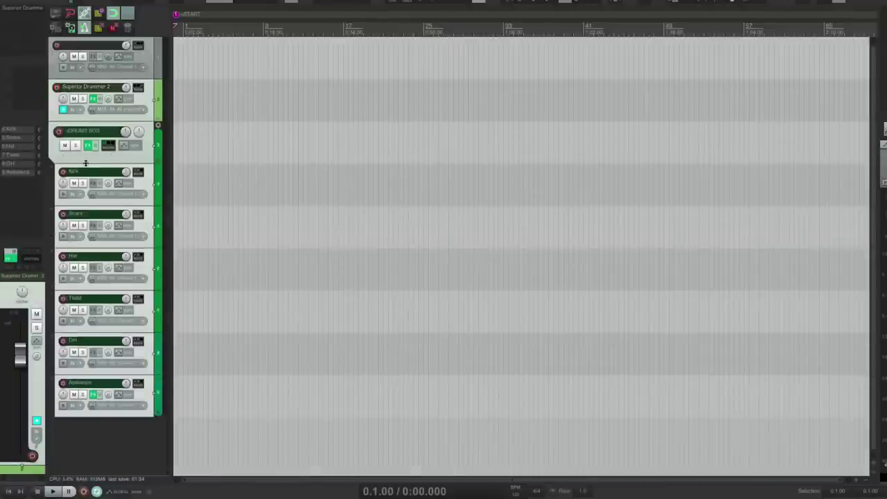
{"action": "left_click", "coordinate": [88, 170]}
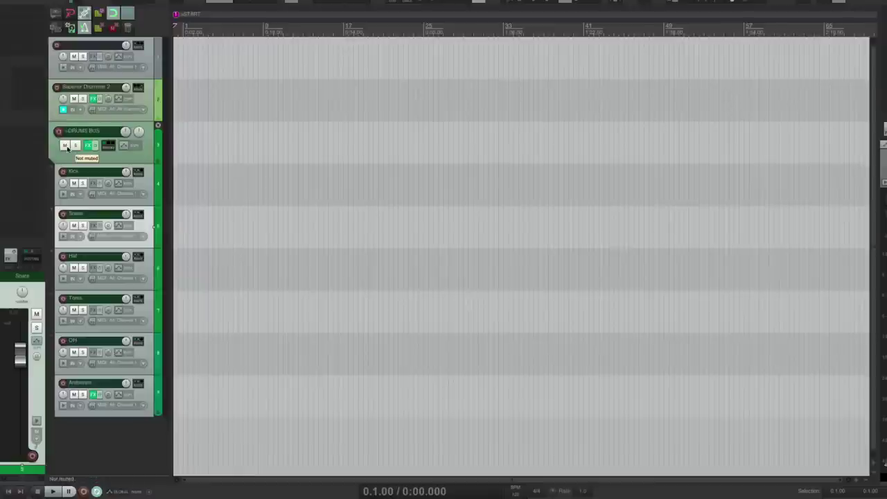
{"action": "left_click", "coordinate": [71, 159]}
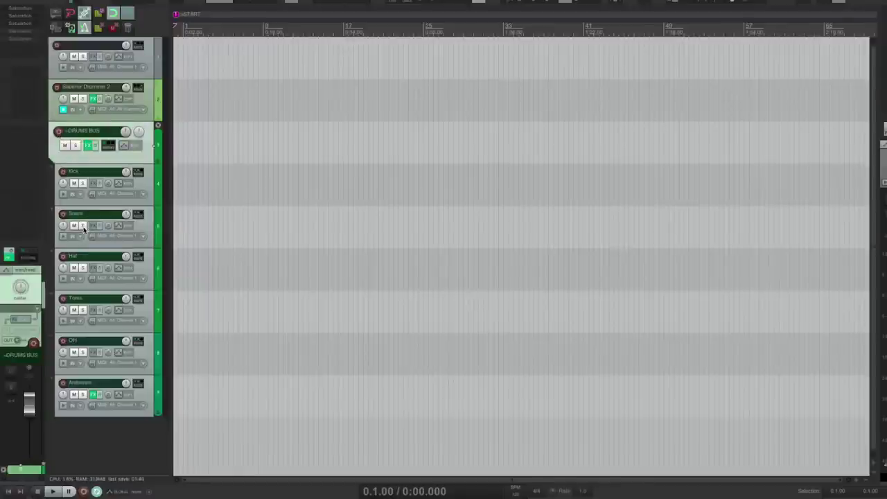
{"action": "left_click", "coordinate": [56, 88]}
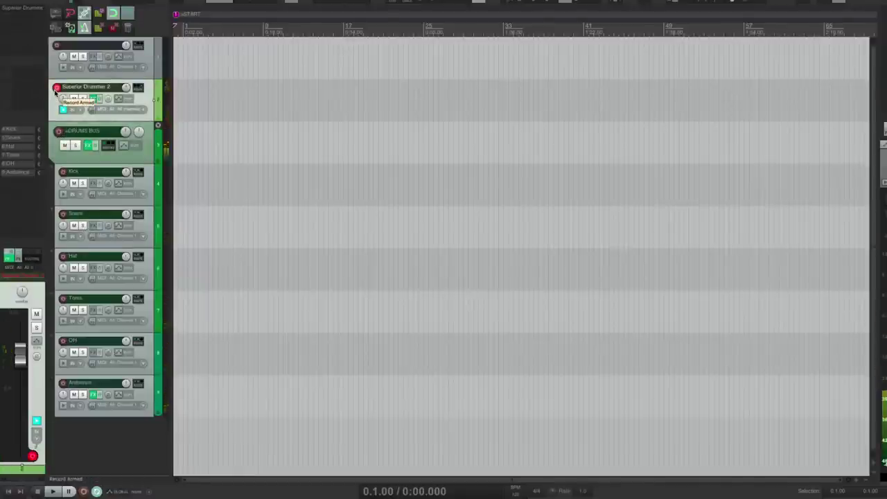
Step: Set the edit position at bar 9 and play from there
{"action": "left_click", "coordinate": [263, 91]}
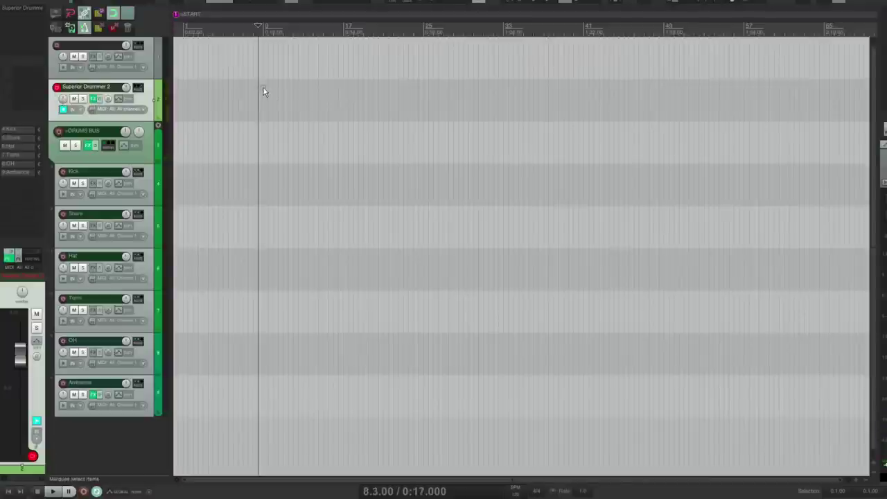
{"action": "left_click", "coordinate": [263, 92]}
{"action": "key", "text": "space"}
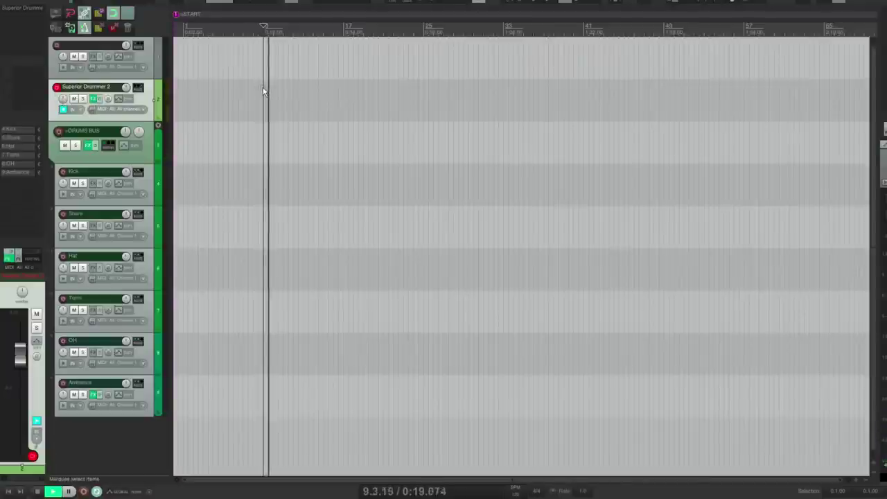
{"action": "key", "text": "space"}
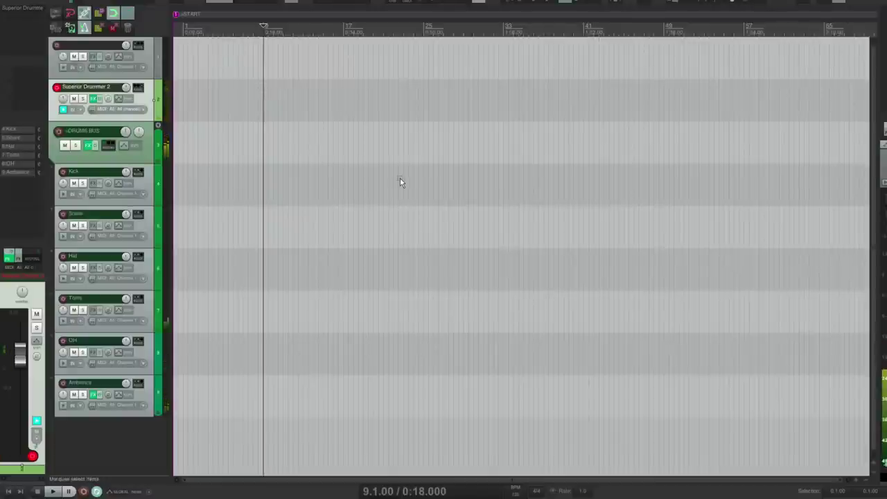
{"action": "key", "text": "space"}
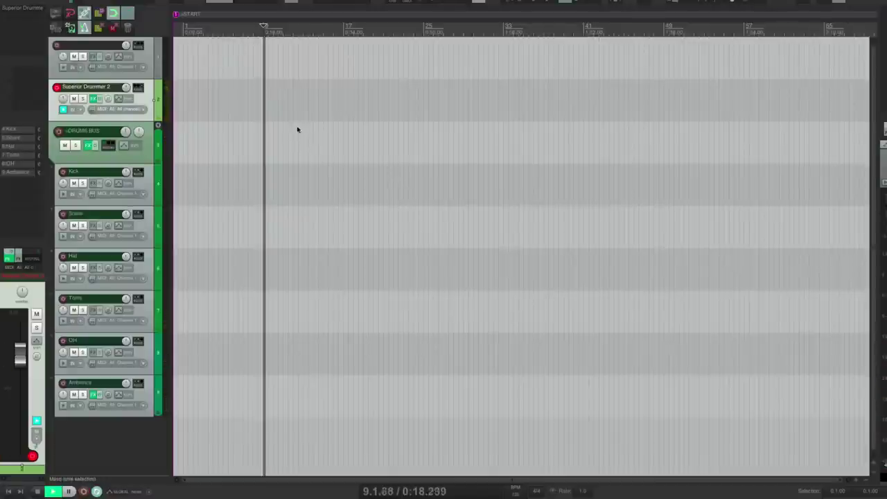
Step: Record a short drum MIDI take, stop, and open the item in the MIDI editor
{"action": "key", "text": "ctrl+r"}
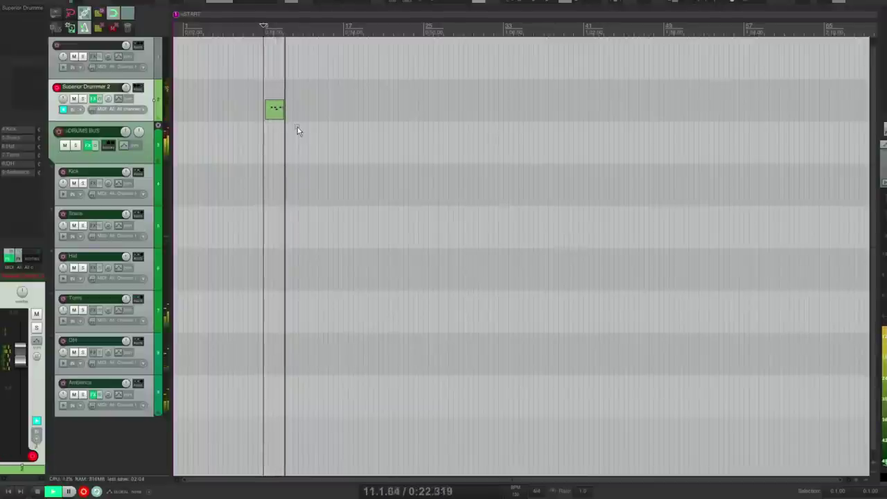
{"action": "key", "text": "space"}
{"action": "scroll", "coordinate": [289, 129], "scroll_direction": "up", "scroll_amount": 4}
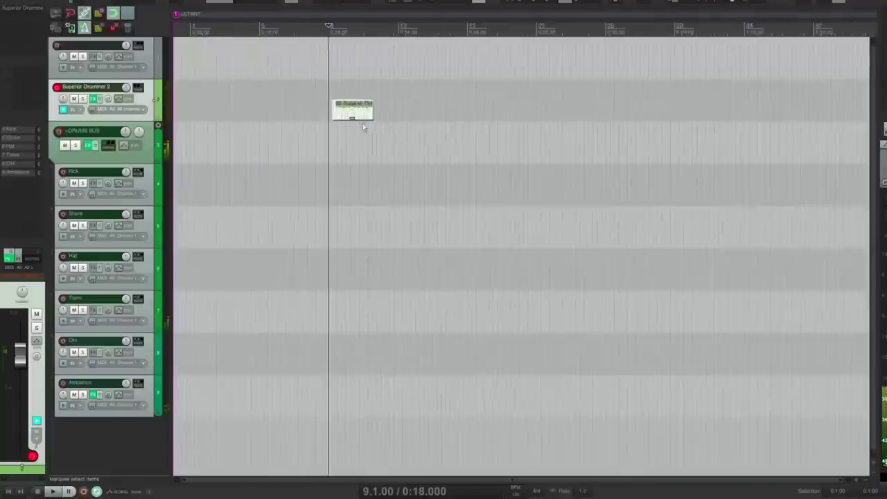
{"action": "scroll", "coordinate": [474, 114], "scroll_direction": "up", "scroll_amount": 4}
{"action": "double_click", "coordinate": [686, 115]}
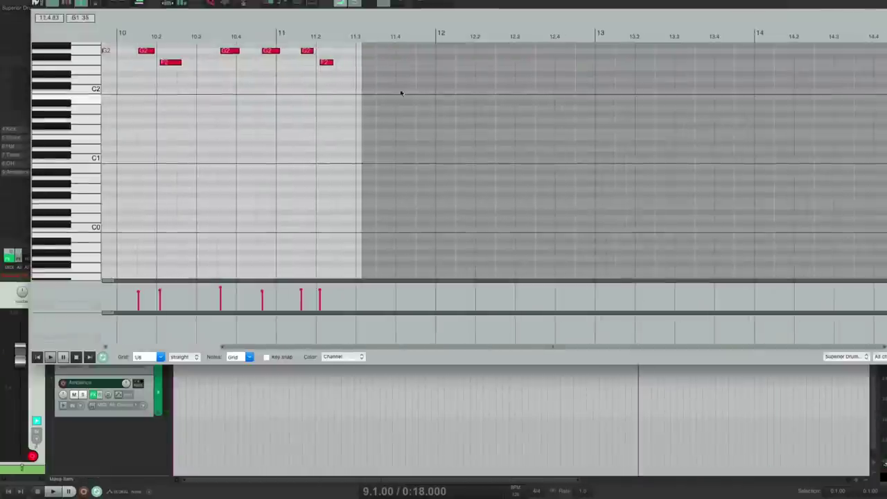
Step: Trim the recorded MIDI item from both ends and move it to start at bar 10
{"action": "left_click", "coordinate": [365, 115]}
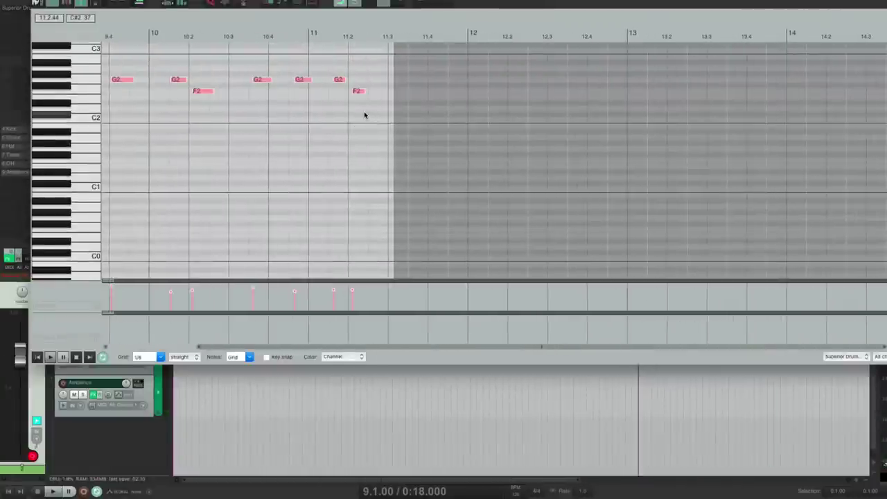
{"action": "key", "text": "Escape"}
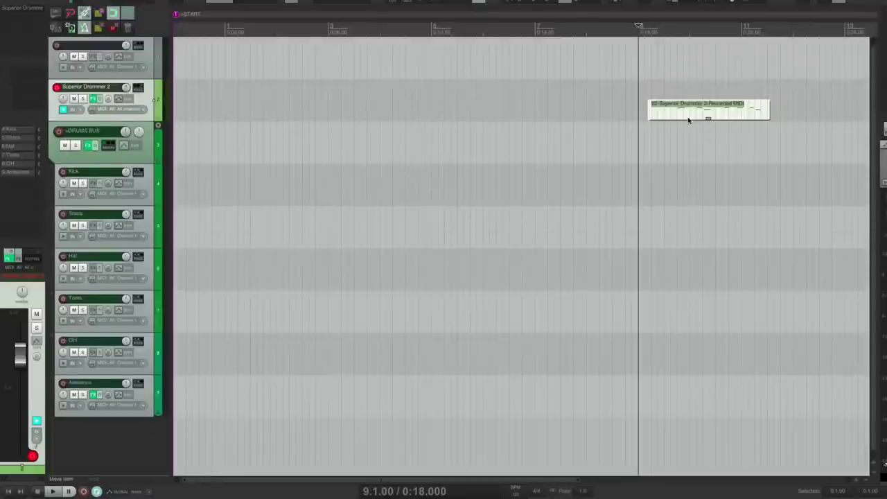
{"action": "scroll", "coordinate": [669, 111], "scroll_direction": "up", "scroll_amount": 3}
{"action": "scroll", "coordinate": [599, 233], "scroll_direction": "up", "scroll_amount": 4}
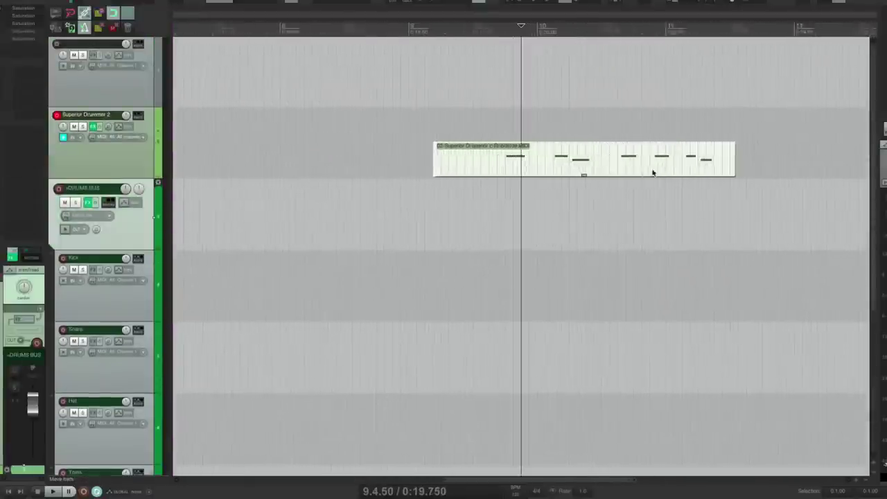
{"action": "scroll", "coordinate": [806, 165], "scroll_direction": "up", "scroll_amount": 3}
{"action": "scroll", "coordinate": [819, 166], "scroll_direction": "down", "scroll_amount": 2}
{"action": "left_click_drag", "start_coordinate": [774, 167], "coordinate": [548, 170]}
{"action": "left_click_drag", "start_coordinate": [415, 161], "coordinate": [474, 163]}
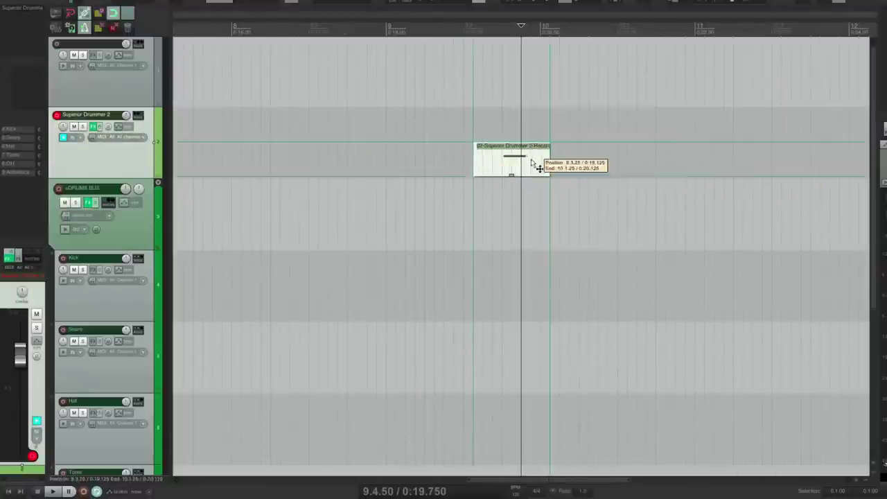
{"action": "mouse_move", "coordinate": [539, 169]}
{"action": "left_mouse_down"}
{"action": "mouse_move", "coordinate": [584, 164]}
{"action": "mouse_move", "coordinate": [539, 162]}
{"action": "left_mouse_up"}
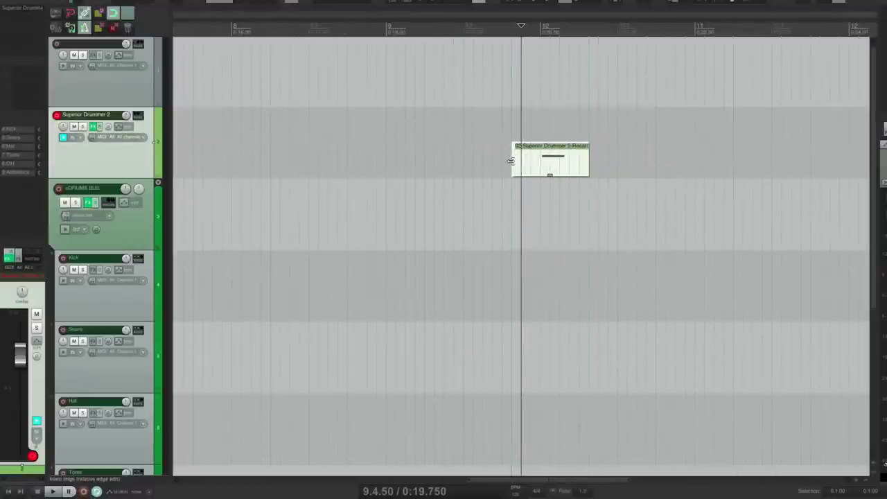
Step: Shorten the item so it holds only the single G2 note
{"action": "double_click", "coordinate": [561, 166]}
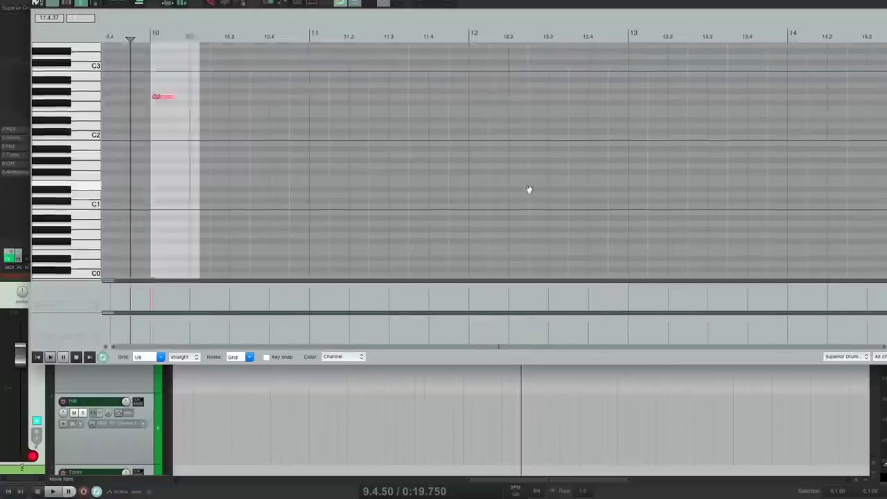
{"action": "left_click", "coordinate": [331, 115]}
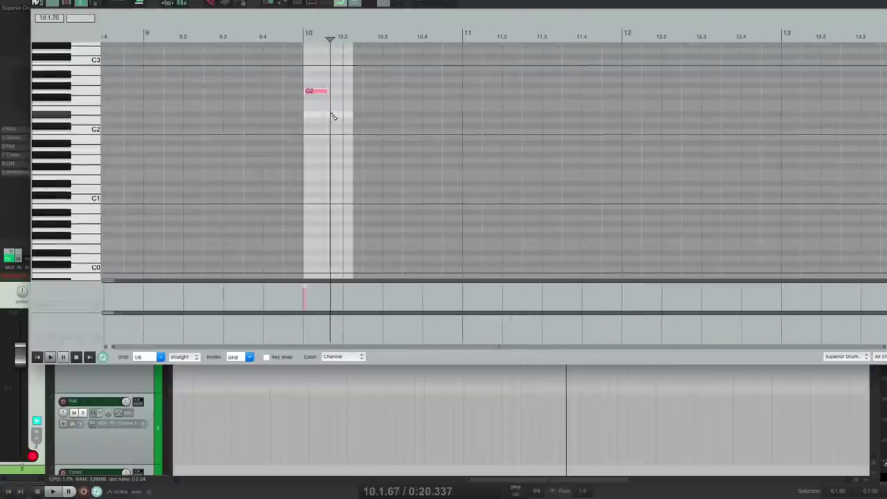
{"action": "key", "text": "Escape"}
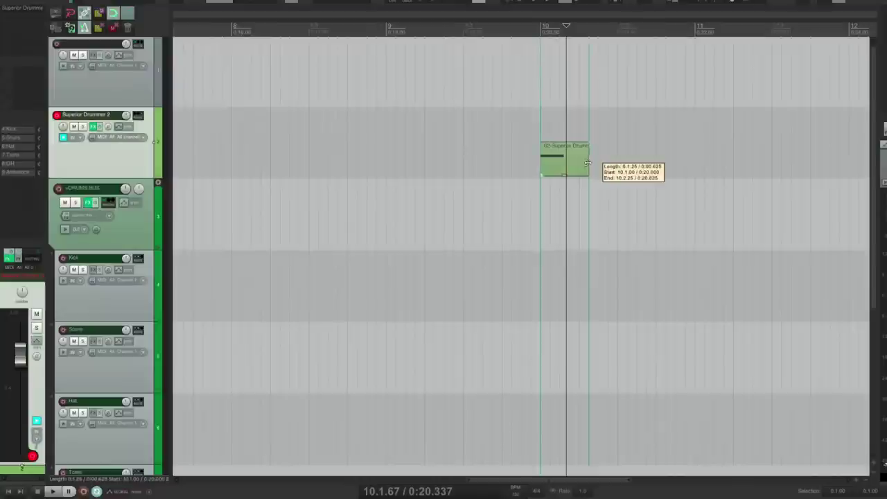
{"action": "left_click_drag", "start_coordinate": [587, 162], "coordinate": [568, 163]}
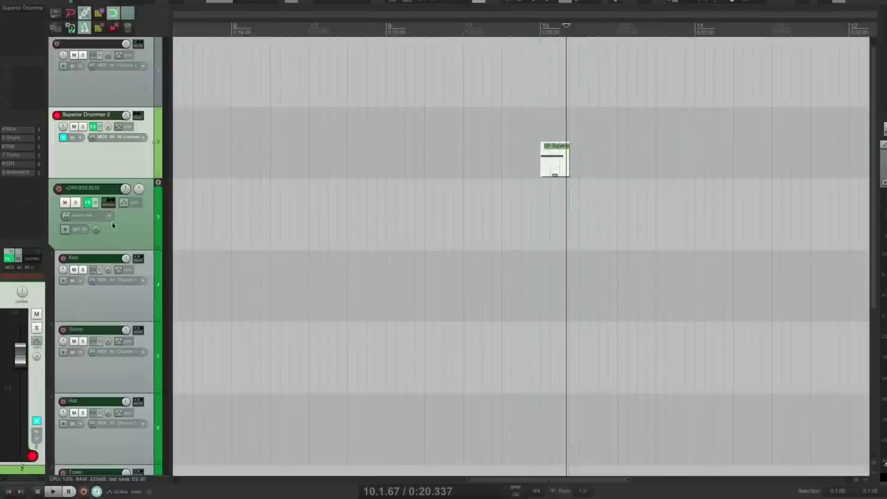
{"action": "left_click", "coordinate": [575, 172]}
Step: Add ReaEQ to the Superior Drummer 2 track and centre its window
{"action": "left_click", "coordinate": [147, 168]}
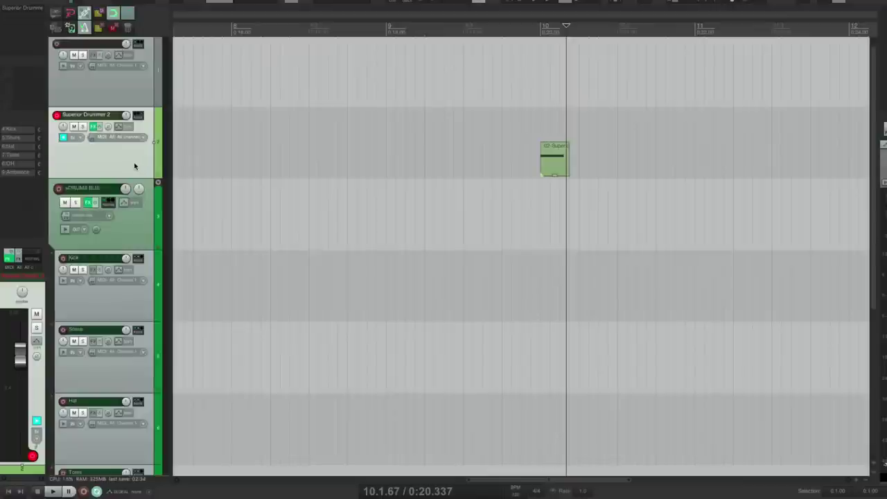
{"action": "key", "text": "e"}
{"action": "left_click_drag", "start_coordinate": [623, 204], "coordinate": [449, 94]}
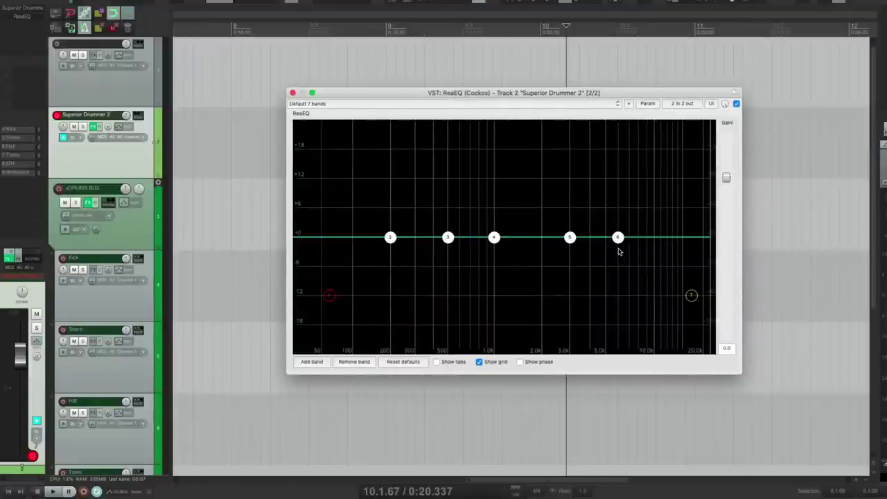
Step: Show ReaEQ's band tabs and set band 2 to 220 Hz with a 6.8 dB gain boost
{"action": "mouse_move", "coordinate": [617, 239]}
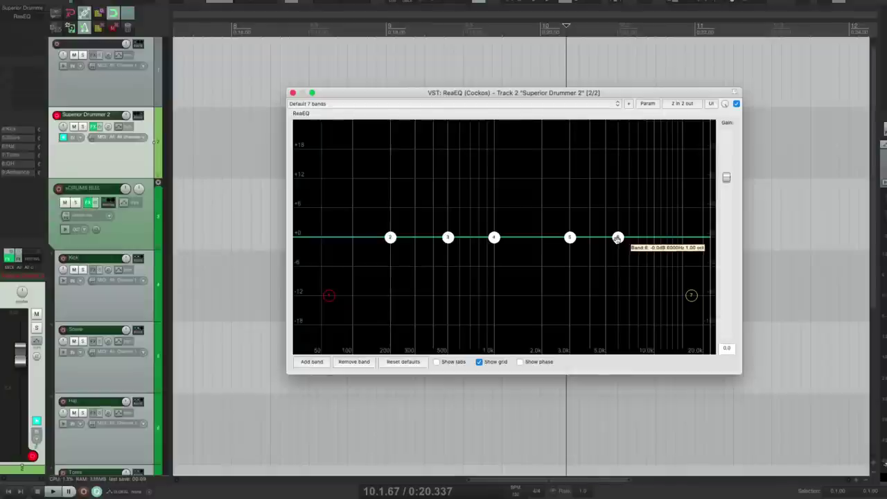
{"action": "left_click", "coordinate": [438, 362]}
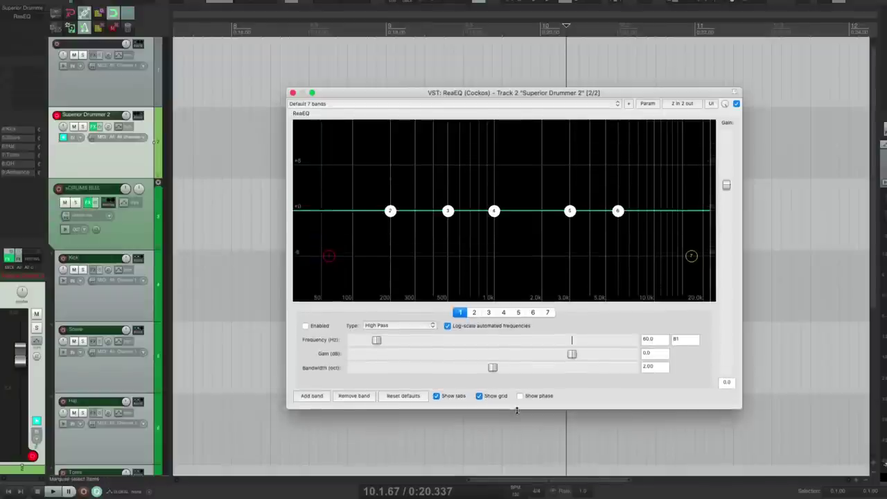
{"action": "left_click", "coordinate": [494, 213]}
{"action": "left_click", "coordinate": [449, 214]}
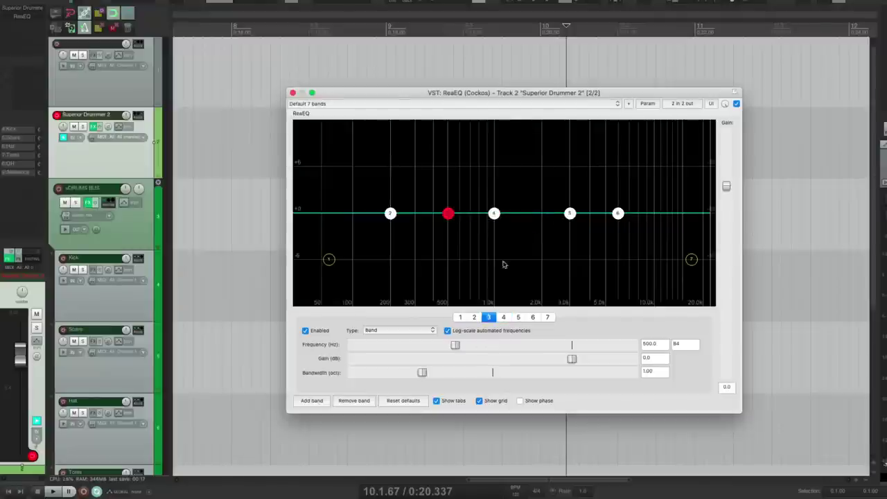
{"action": "left_click", "coordinate": [390, 212]}
{"action": "left_click", "coordinate": [648, 345]}
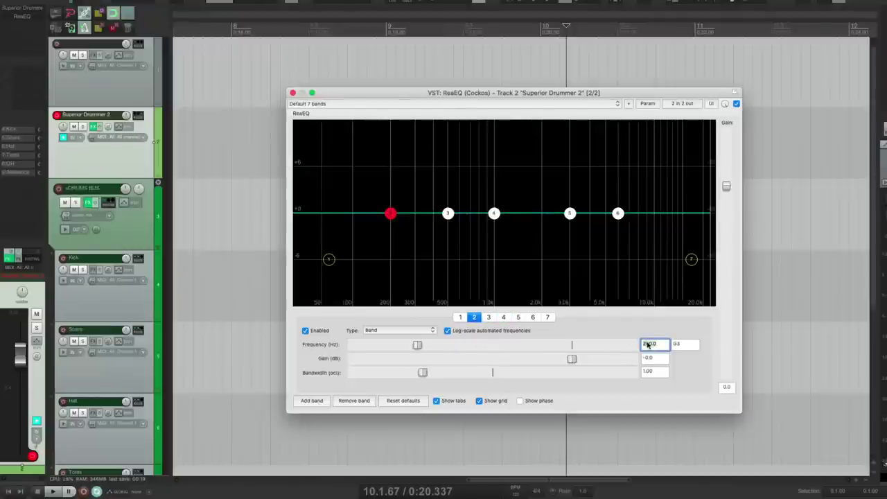
{"action": "type", "text": "220"}
{"action": "key", "text": "Return"}
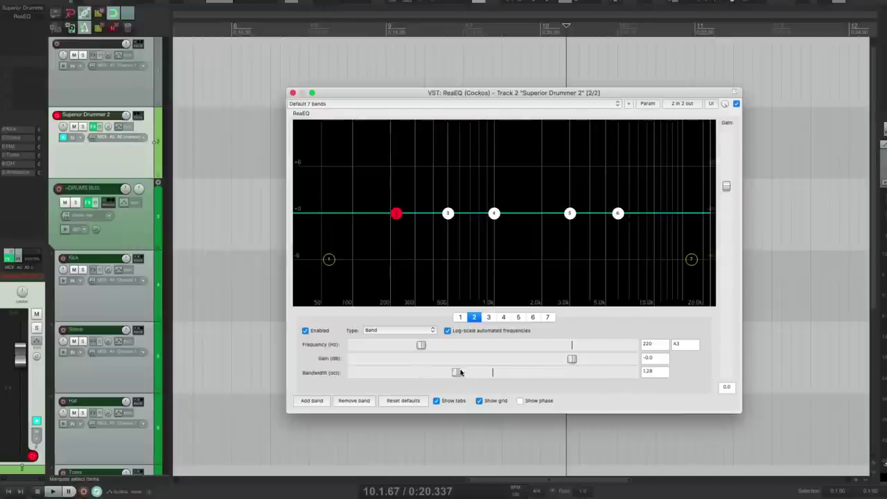
{"action": "left_click_drag", "start_coordinate": [457, 372], "coordinate": [633, 372]}
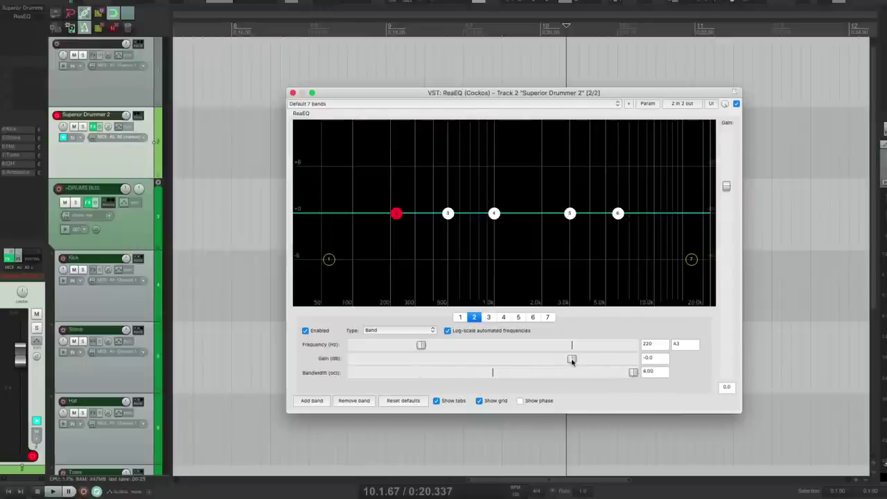
{"action": "left_click_drag", "start_coordinate": [571, 359], "coordinate": [298, 383]}
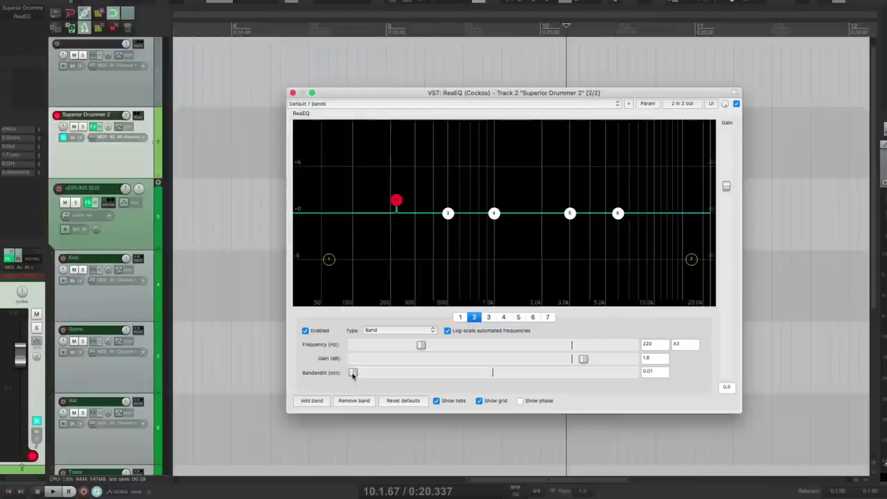
{"action": "left_click_drag", "start_coordinate": [577, 358], "coordinate": [617, 359]}
Step: Select the time range around the bar 10 hit, narrow band 2 to 0.05 octave, and show its frequency envelope
{"action": "left_click_drag", "start_coordinate": [577, 92], "coordinate": [573, 190]}
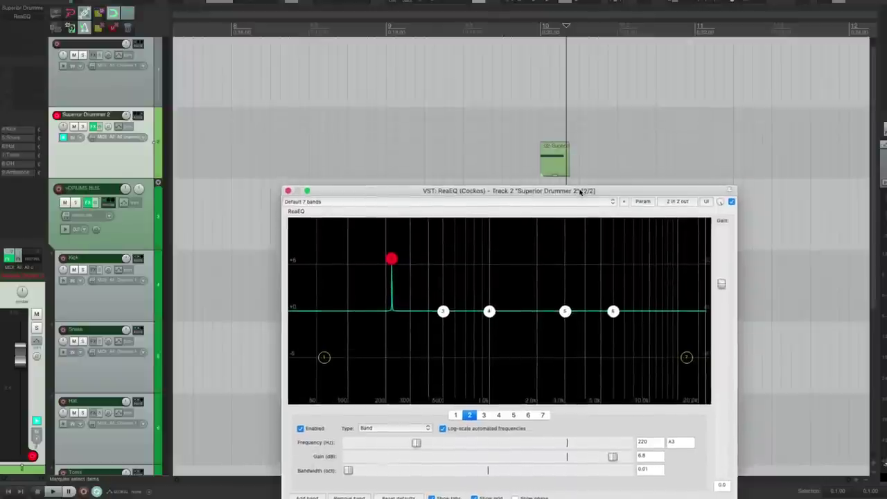
{"action": "left_click", "coordinate": [542, 115]}
{"action": "left_click_drag", "start_coordinate": [542, 29], "coordinate": [619, 29]}
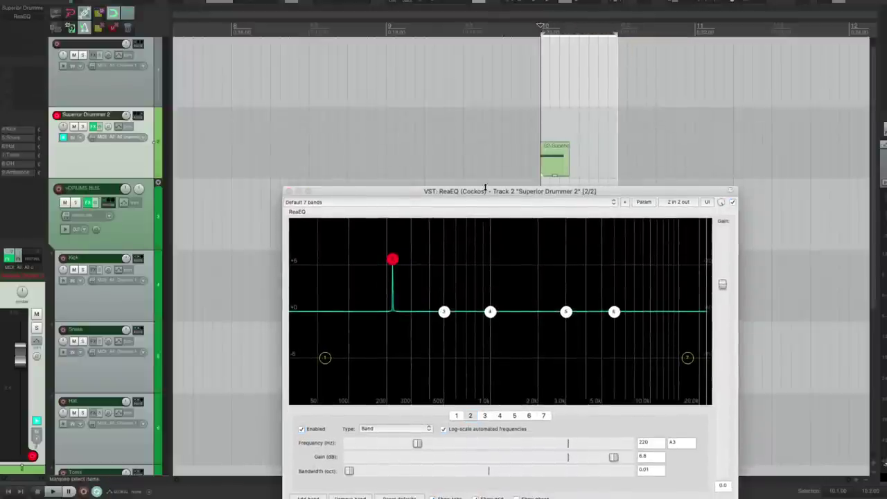
{"action": "left_click_drag", "start_coordinate": [485, 188], "coordinate": [430, 105]}
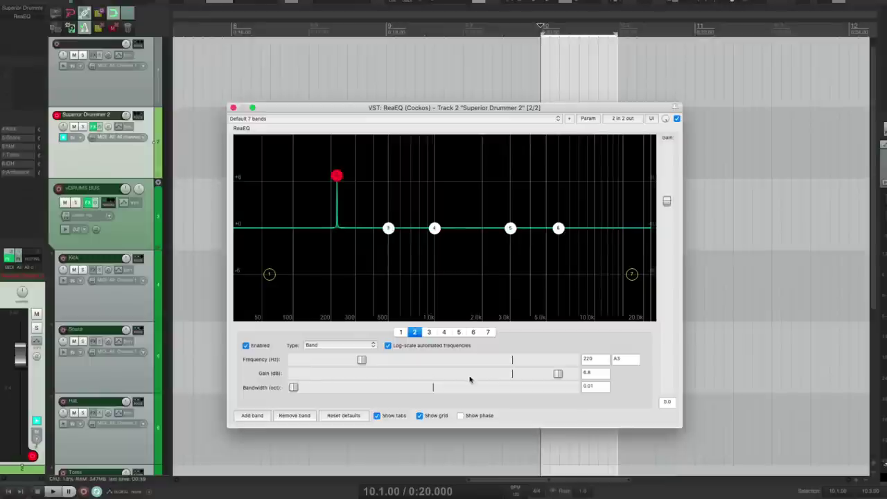
{"action": "left_click_drag", "start_coordinate": [294, 388], "coordinate": [298, 388]}
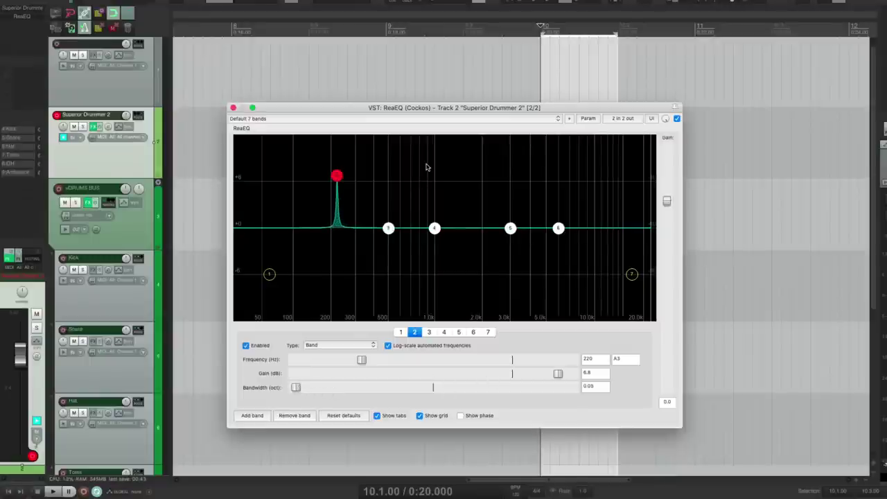
{"action": "left_click_drag", "start_coordinate": [492, 111], "coordinate": [305, 83]}
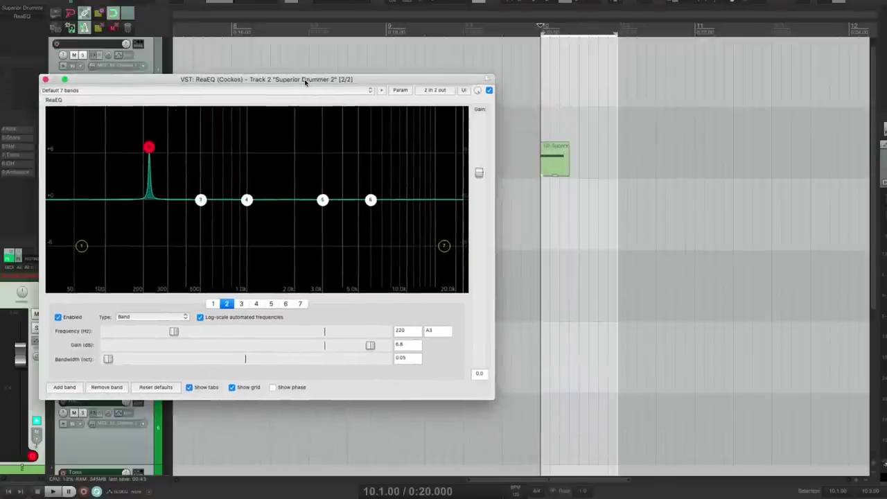
{"action": "left_click", "coordinate": [537, 113]}
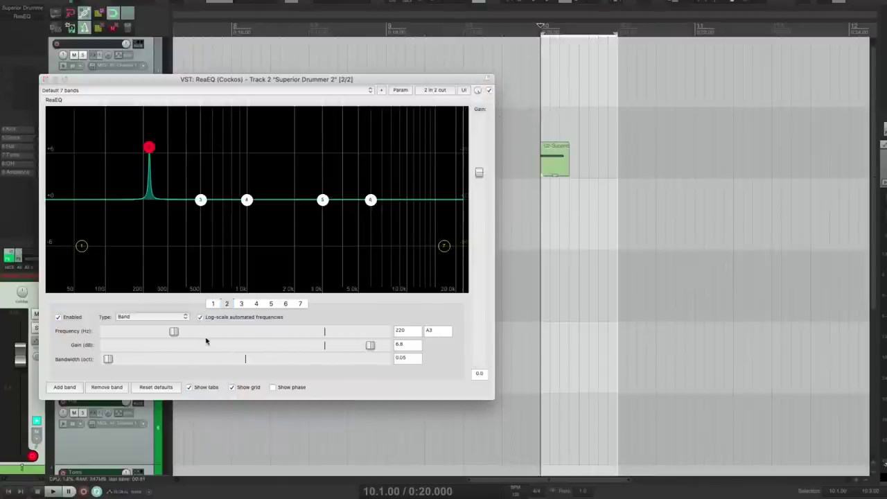
{"action": "left_click", "coordinate": [174, 332]}
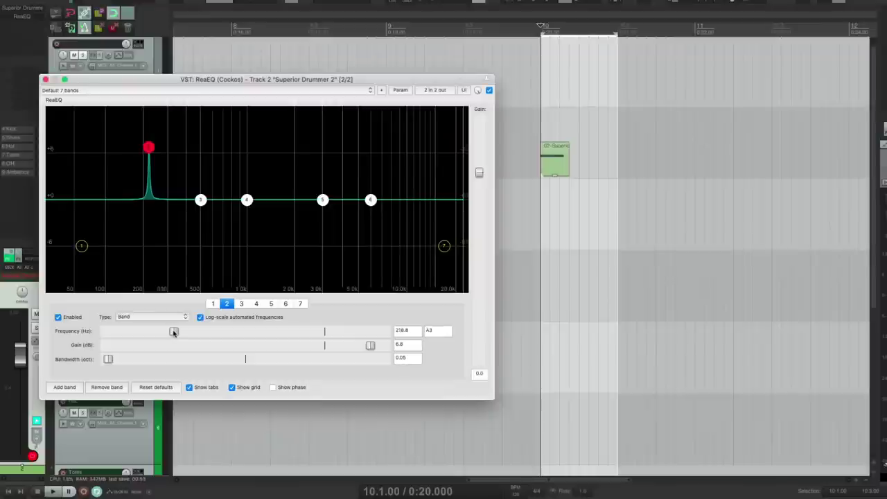
{"action": "left_click", "coordinate": [527, 220]}
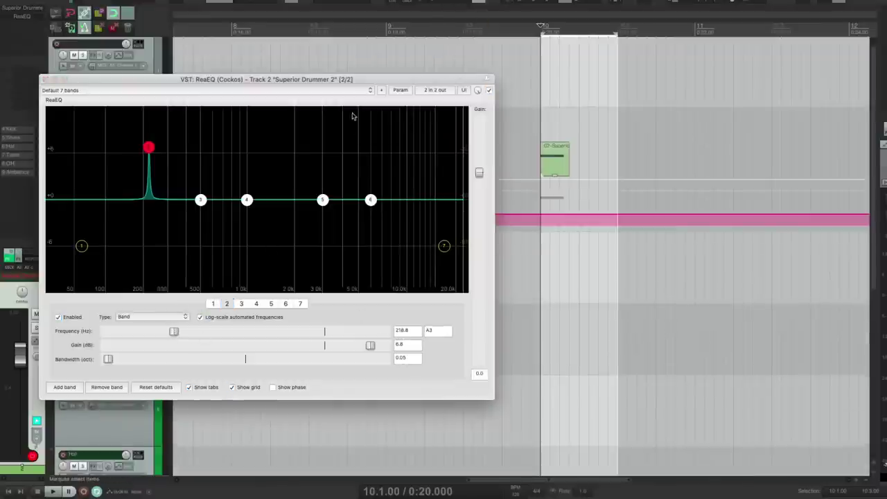
Step: Add a Band 2 frequency envelope point set to 220 Hz
{"action": "left_click_drag", "start_coordinate": [254, 80], "coordinate": [530, 278]}
{"action": "left_click", "coordinate": [311, 224]}
{"action": "scroll", "coordinate": [388, 228], "scroll_direction": "left", "scroll_amount": 5}
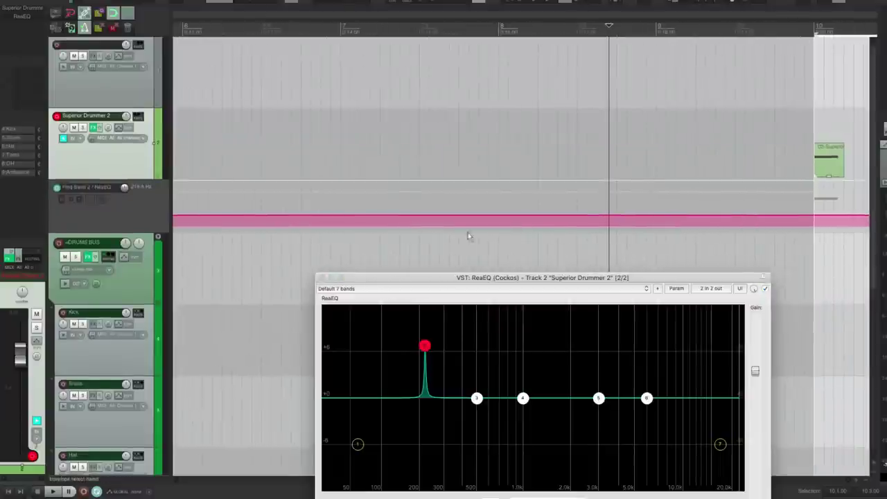
{"action": "scroll", "coordinate": [768, 241], "scroll_direction": "right", "scroll_amount": 4}
{"action": "double_click", "coordinate": [618, 208]}
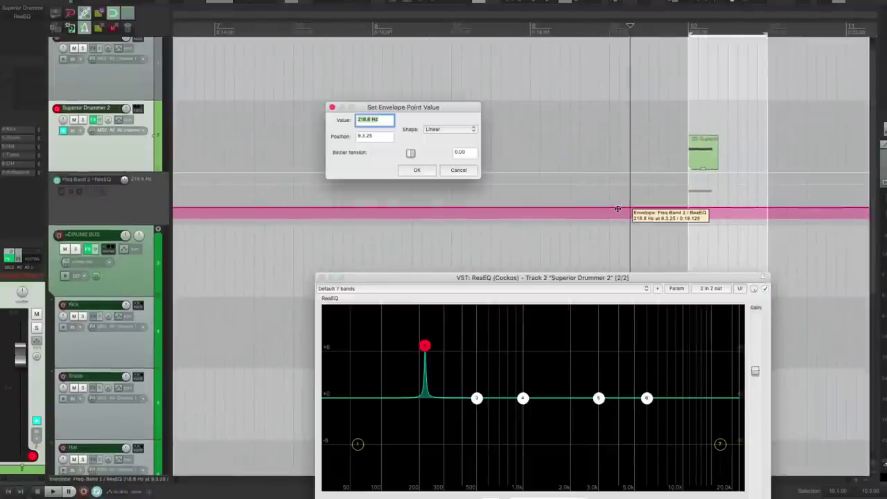
{"action": "type", "text": "220"}
{"action": "key", "text": "Return"}
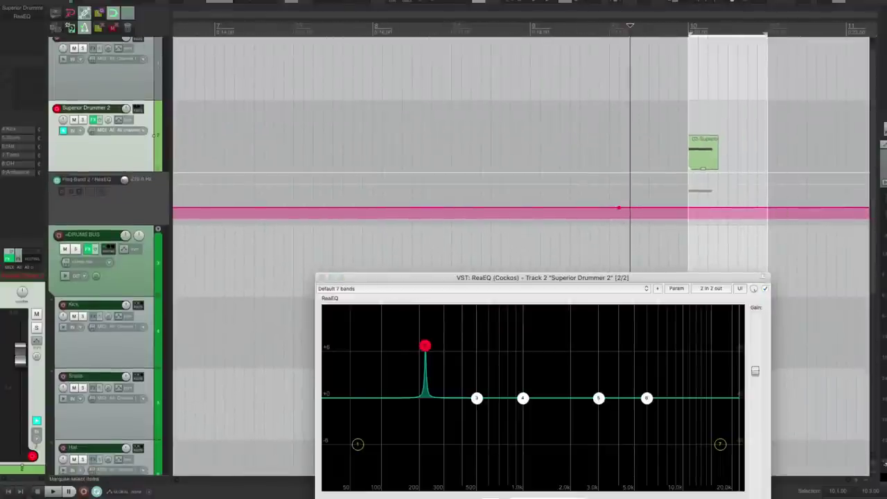
Step: Add a second envelope point just after bar 10 dropping the frequency to 110 Hz
{"action": "scroll", "coordinate": [646, 210], "scroll_direction": "right", "scroll_amount": 4}
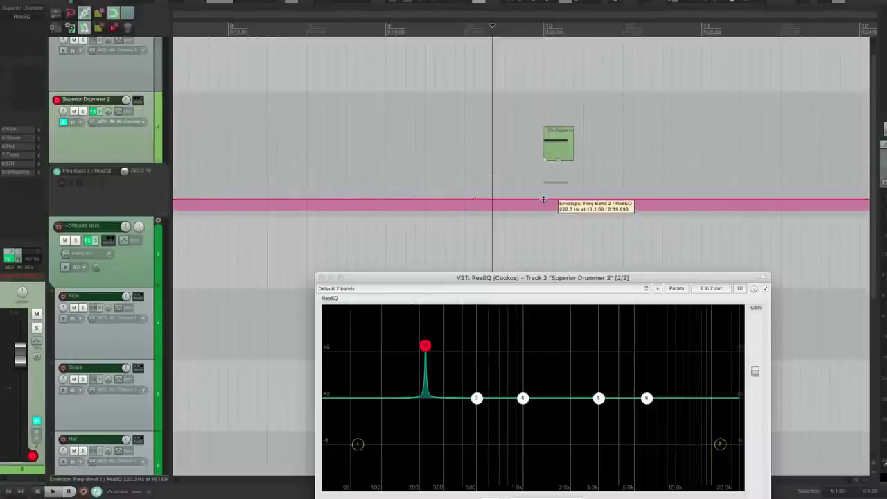
{"action": "scroll", "coordinate": [544, 200], "scroll_direction": "up", "scroll_amount": 3}
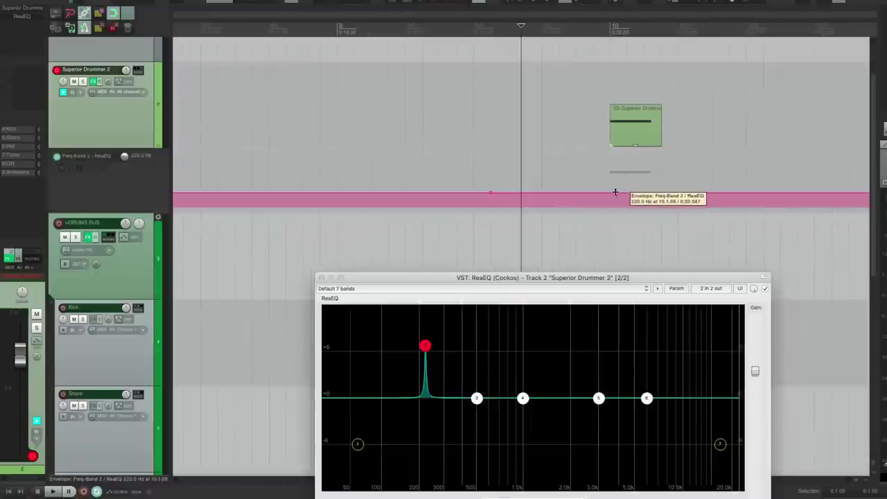
{"action": "scroll", "coordinate": [629, 198], "scroll_direction": "right", "scroll_amount": 3}
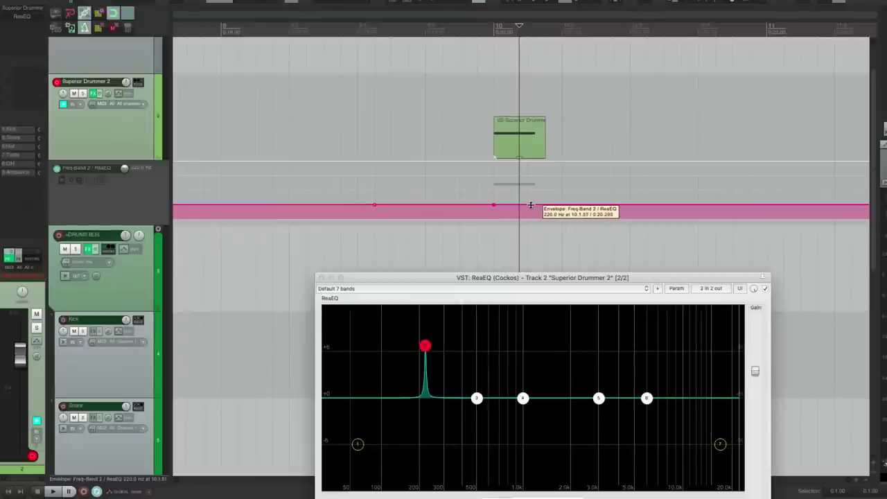
{"action": "left_click_drag", "start_coordinate": [546, 203], "coordinate": [562, 214]}
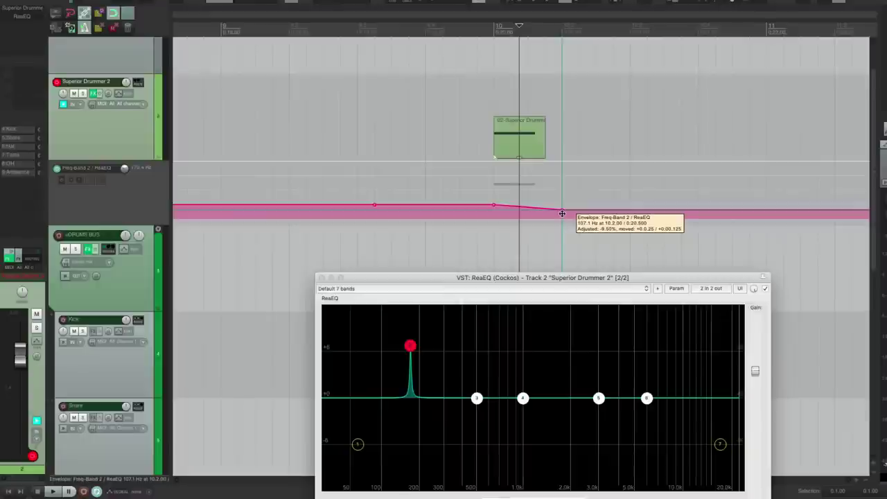
{"action": "double_click", "coordinate": [562, 211]}
{"action": "type", "text": "110"}
{"action": "key", "text": "Return"}
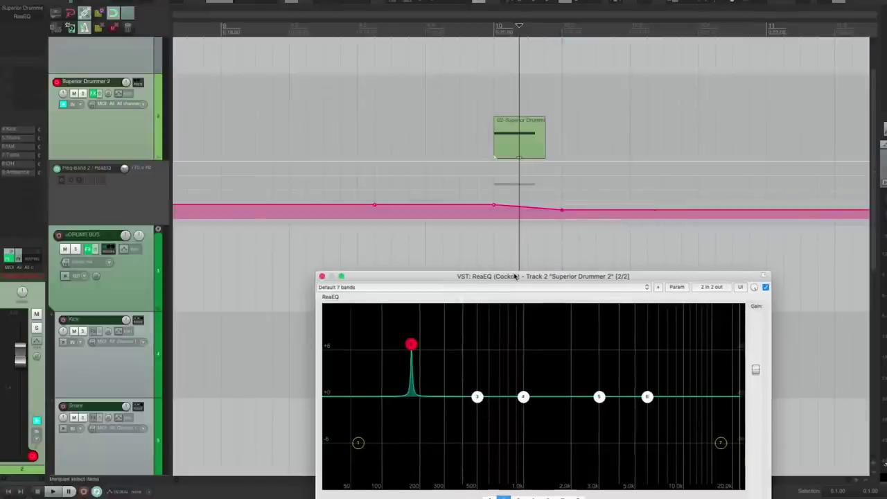
Step: Add another point and bend the segment into a smooth curve easing into the drop
{"action": "left_click", "coordinate": [528, 207]}
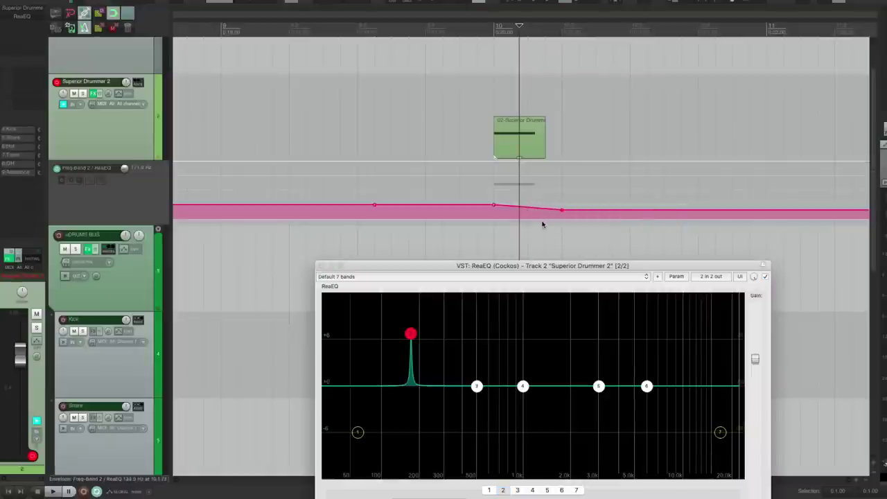
{"action": "left_click", "coordinate": [545, 222]}
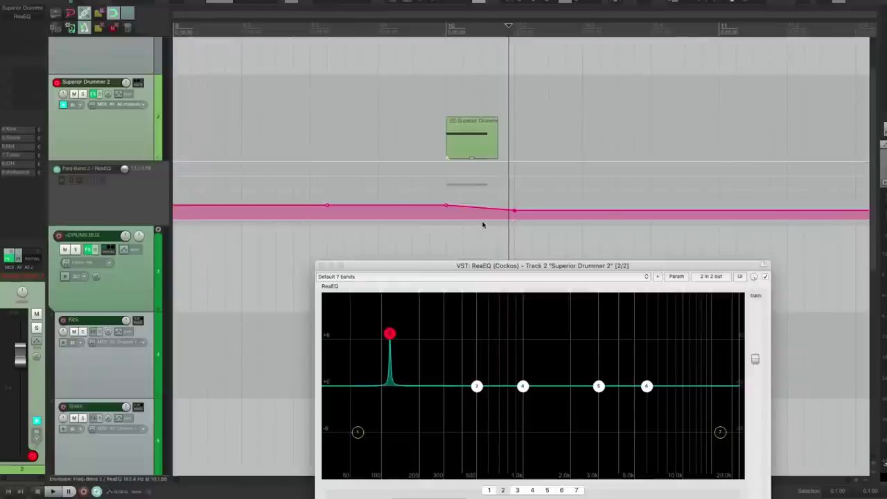
{"action": "scroll", "coordinate": [481, 189], "scroll_direction": "up", "scroll_amount": 5}
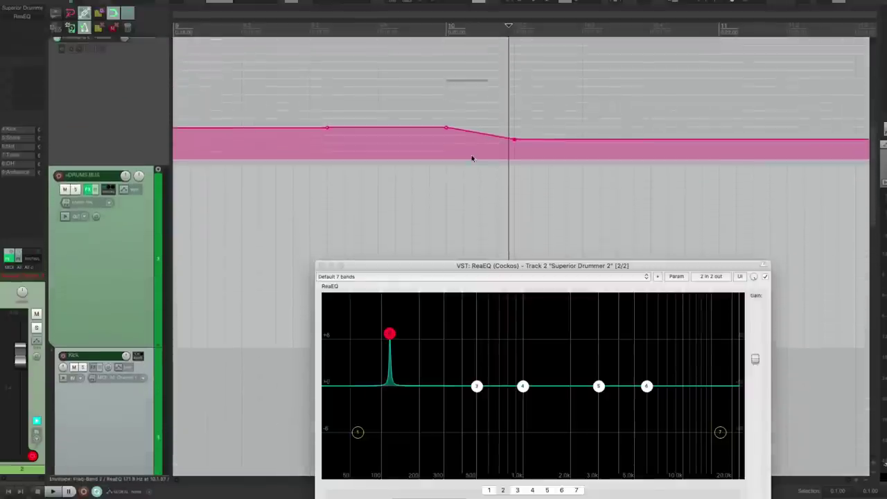
{"action": "mouse_move", "coordinate": [479, 113]}
{"action": "left_mouse_down"}
{"action": "mouse_move", "coordinate": [488, 105]}
{"action": "mouse_move", "coordinate": [476, 128]}
{"action": "left_mouse_up"}
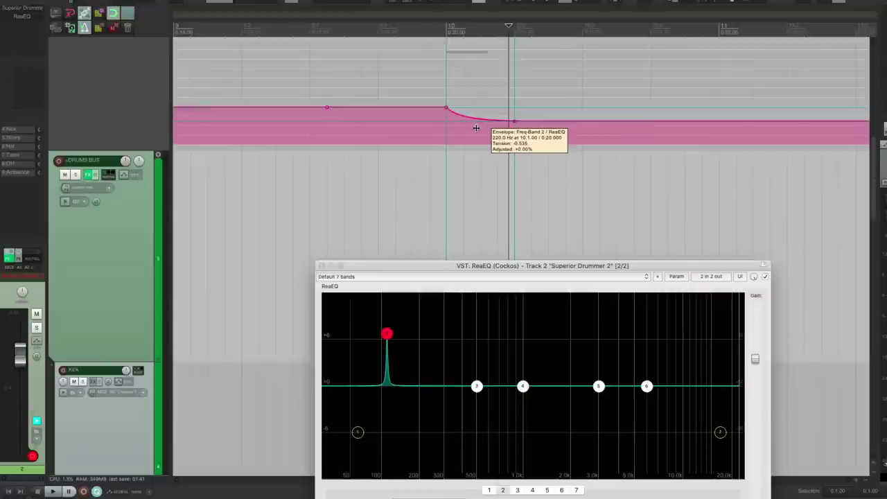
{"action": "mouse_move", "coordinate": [476, 128]}
{"action": "left_mouse_down"}
{"action": "mouse_move", "coordinate": [468, 122]}
{"action": "mouse_move", "coordinate": [490, 106]}
{"action": "mouse_move", "coordinate": [477, 133]}
{"action": "left_mouse_up"}
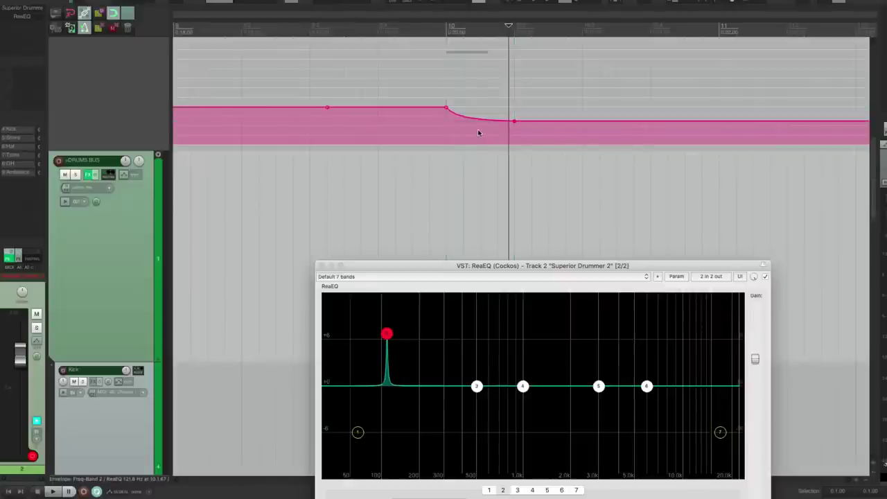
{"action": "mouse_move", "coordinate": [480, 121]}
{"action": "left_mouse_down"}
{"action": "mouse_move", "coordinate": [493, 103]}
{"action": "mouse_move", "coordinate": [488, 117]}
{"action": "left_mouse_up"}
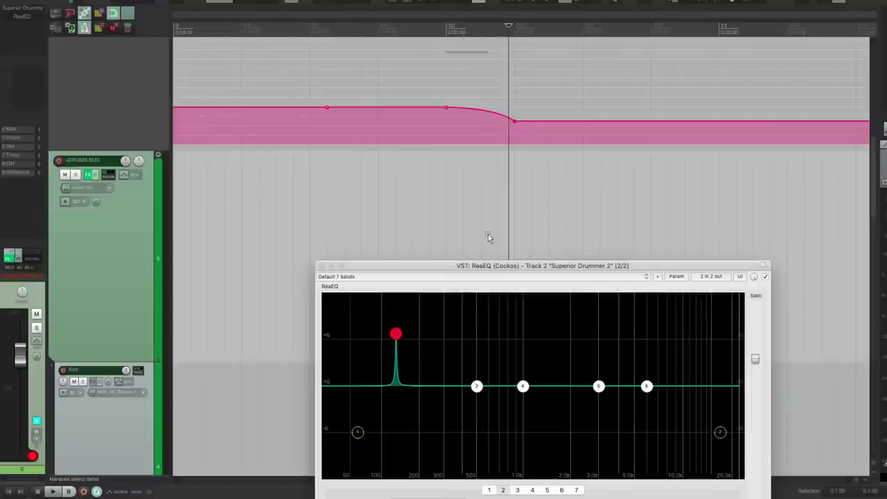
Step: Place the play position near bar 10 and move the ReaEQ window back down
{"action": "left_click_drag", "start_coordinate": [499, 263], "coordinate": [506, 186]}
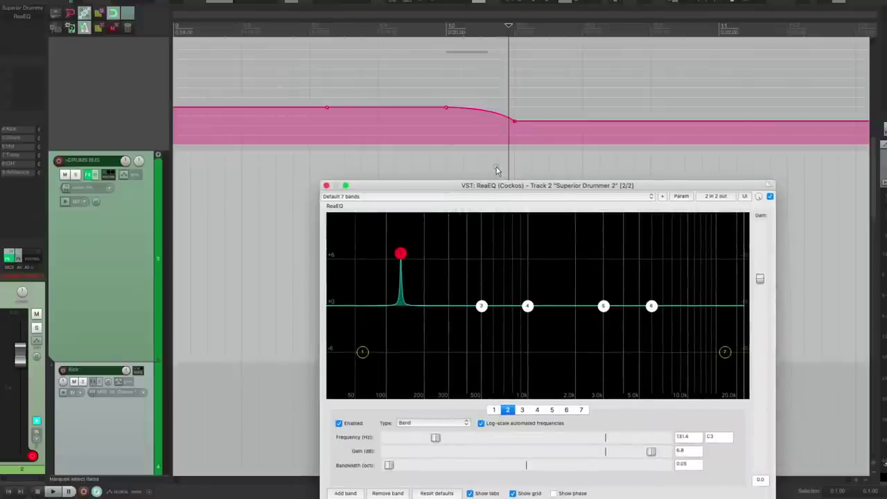
{"action": "scroll", "coordinate": [489, 158], "scroll_direction": "right", "scroll_amount": 2}
{"action": "scroll", "coordinate": [426, 148], "scroll_direction": "up", "scroll_amount": 3}
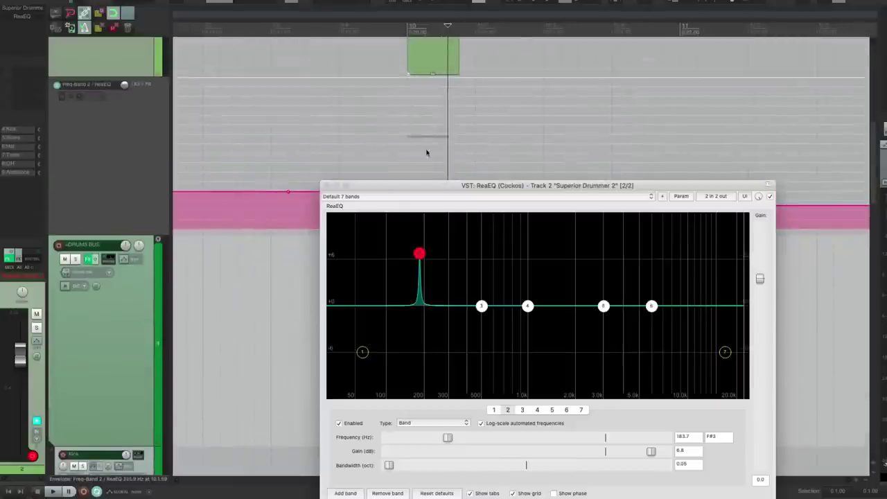
{"action": "left_click", "coordinate": [412, 139]}
{"action": "left_click_drag", "start_coordinate": [448, 188], "coordinate": [458, 248]}
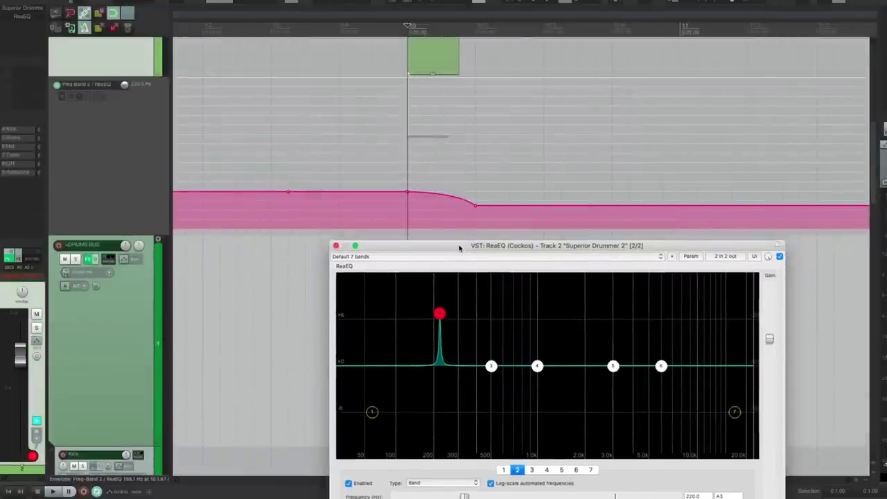
{"action": "scroll", "coordinate": [311, 137], "scroll_direction": "up", "scroll_amount": 1}
{"action": "left_click", "coordinate": [311, 137]}
Step: Add VST3 Kilohearts Distortion to the Superior Drummer 2 track and enlarge its window
{"action": "left_click", "coordinate": [12, 34]}
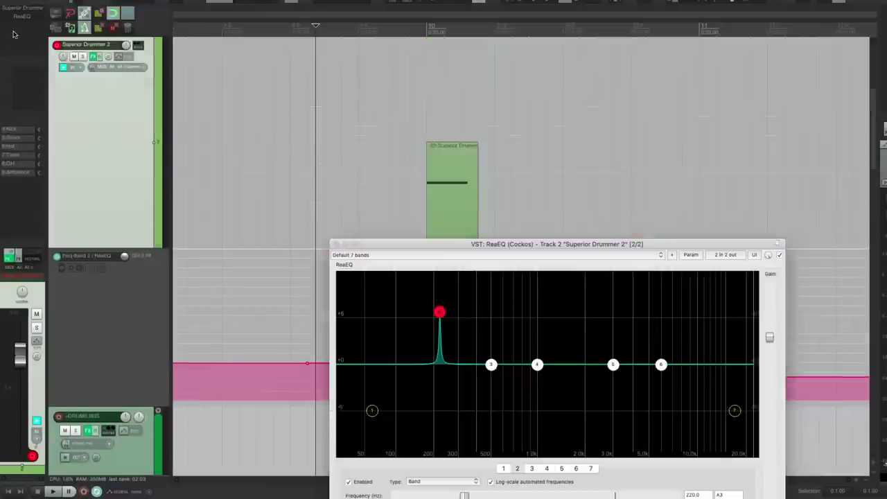
{"action": "double_click", "coordinate": [12, 33]}
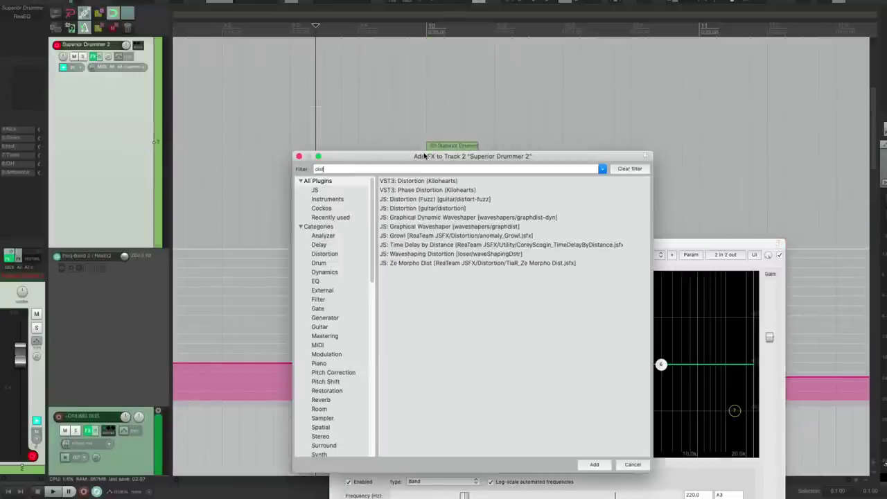
{"action": "left_click", "coordinate": [414, 181]}
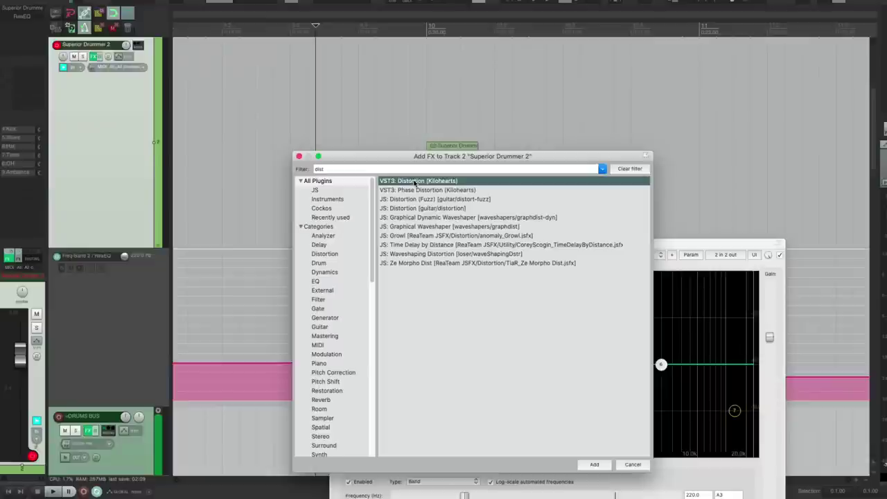
{"action": "double_click", "coordinate": [414, 182]}
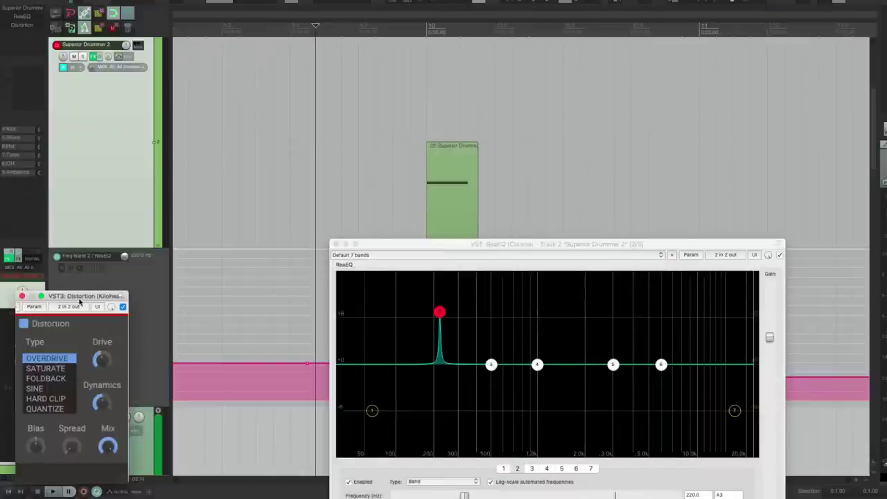
{"action": "left_click_drag", "start_coordinate": [79, 301], "coordinate": [646, 114]}
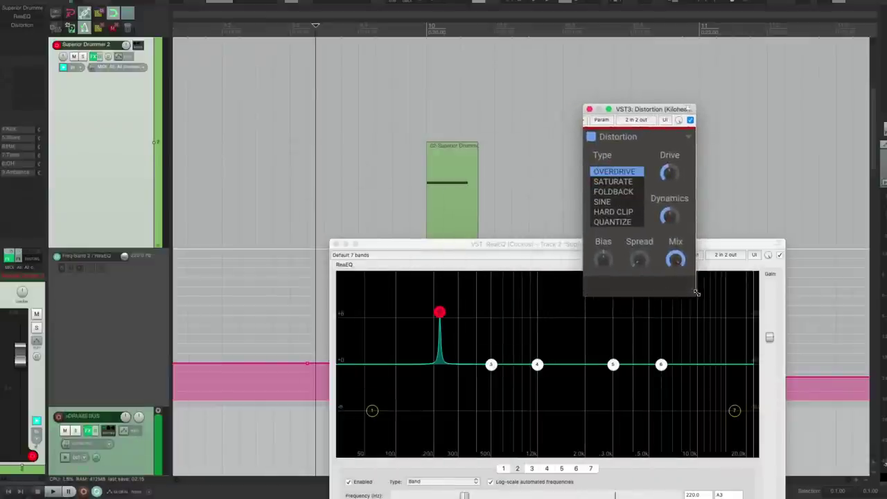
{"action": "left_click_drag", "start_coordinate": [696, 292], "coordinate": [735, 324]}
Step: Raise the distortion drive to about +13 dB, choose FOLDBACK, and audition the drums from bar 10
{"action": "left_click", "coordinate": [427, 125]}
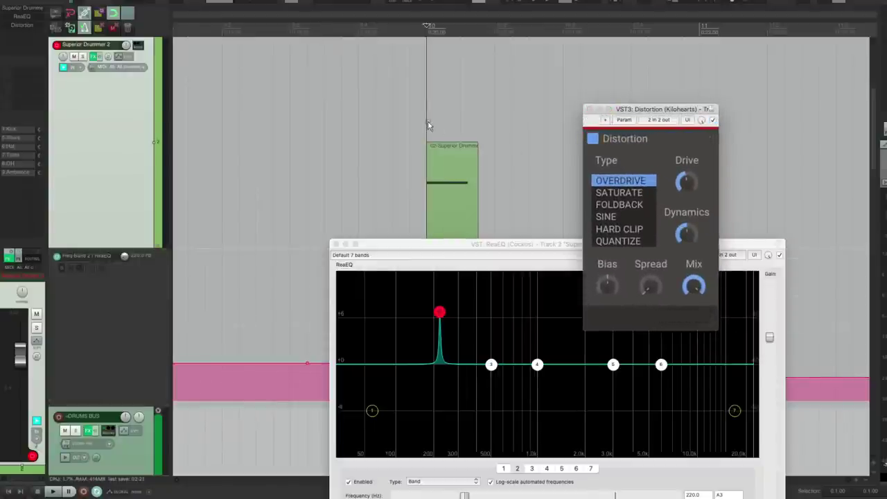
{"action": "key", "text": "space"}
{"action": "key", "text": "space"}
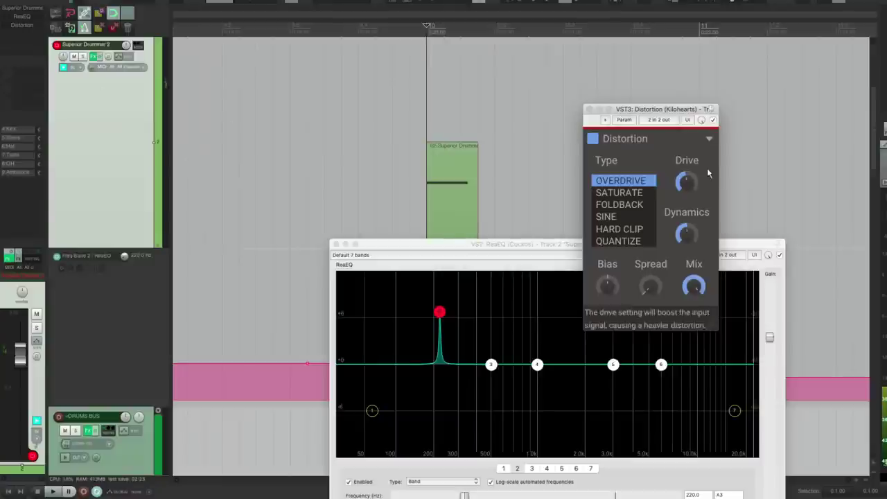
{"action": "left_click", "coordinate": [686, 182]}
{"action": "left_click_drag", "start_coordinate": [686, 181], "coordinate": [686, 161]}
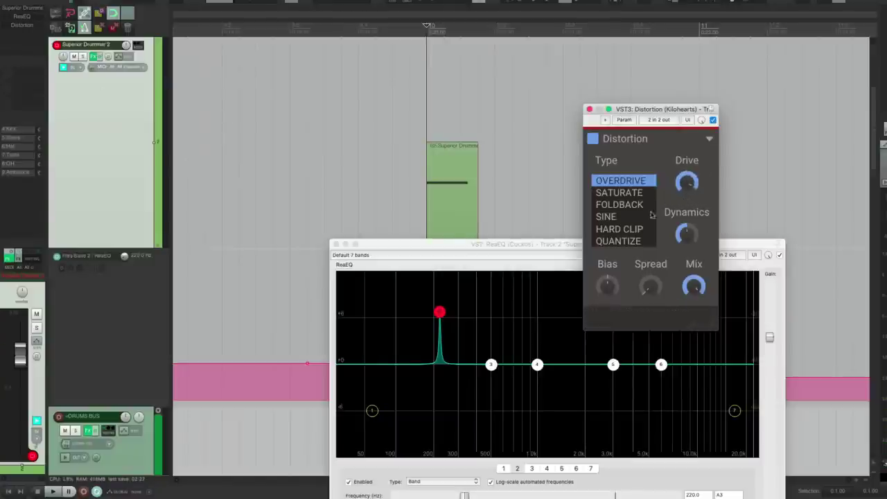
{"action": "left_click", "coordinate": [618, 205]}
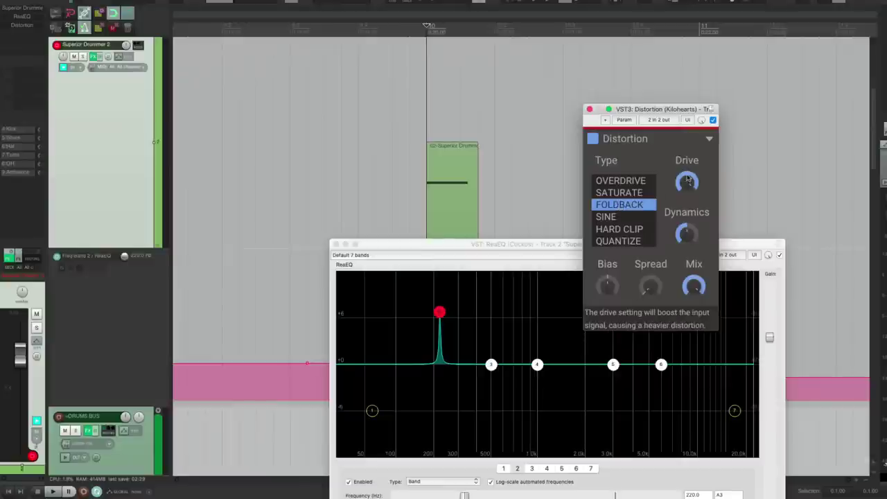
{"action": "left_click", "coordinate": [847, 255]}
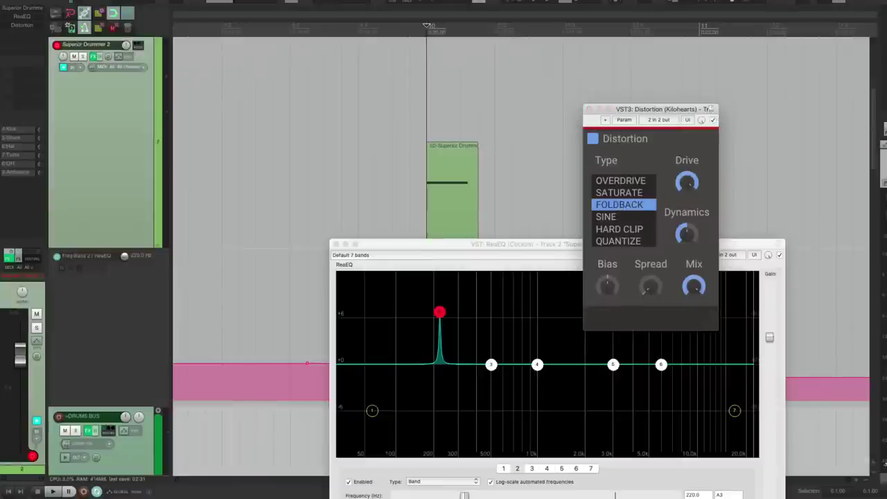
{"action": "key", "text": "space"}
{"action": "left_click", "coordinate": [138, 171]}
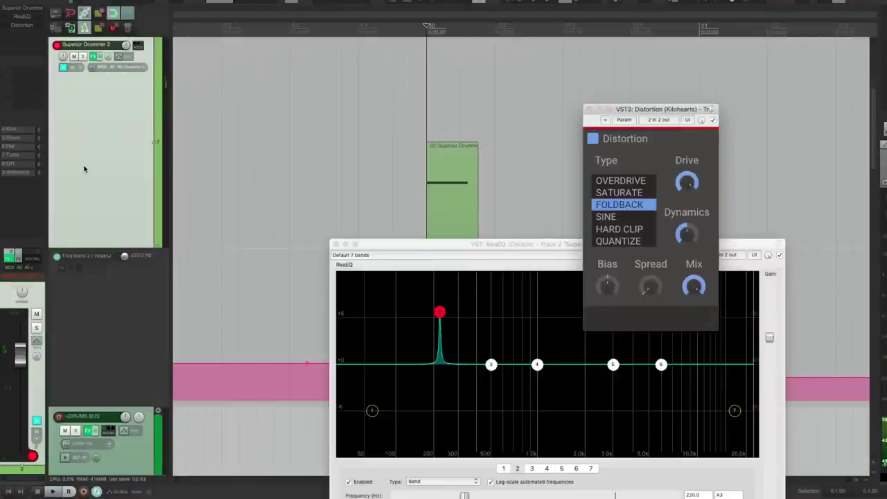
{"action": "scroll", "coordinate": [173, 135], "scroll_direction": "up", "scroll_amount": 2}
{"action": "scroll", "coordinate": [217, 192], "scroll_direction": "down", "scroll_amount": 6}
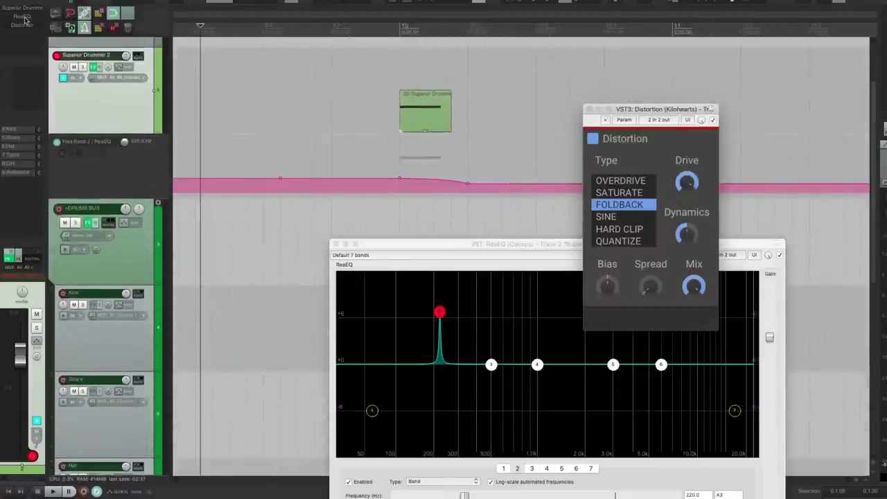
Step: Move ReaEQ onto the DRUMS BUS and audition the automated EQ sweep from before bar 10
{"action": "left_click_drag", "start_coordinate": [24, 19], "coordinate": [123, 159]}
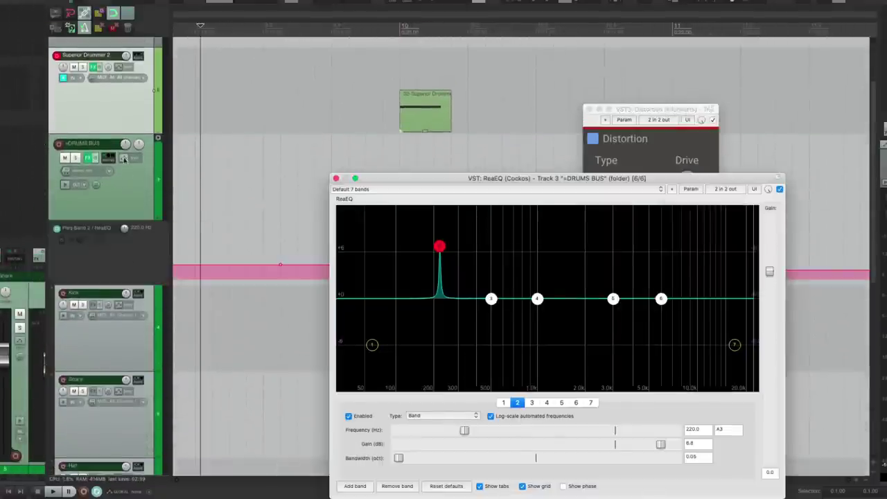
{"action": "left_click", "coordinate": [119, 109]}
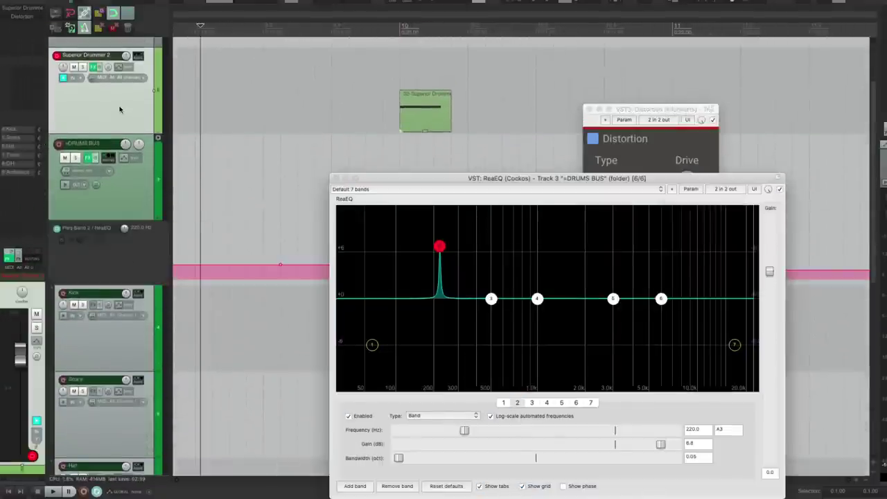
{"action": "left_click", "coordinate": [123, 195]}
{"action": "left_click", "coordinate": [400, 82]}
{"action": "key", "text": "space"}
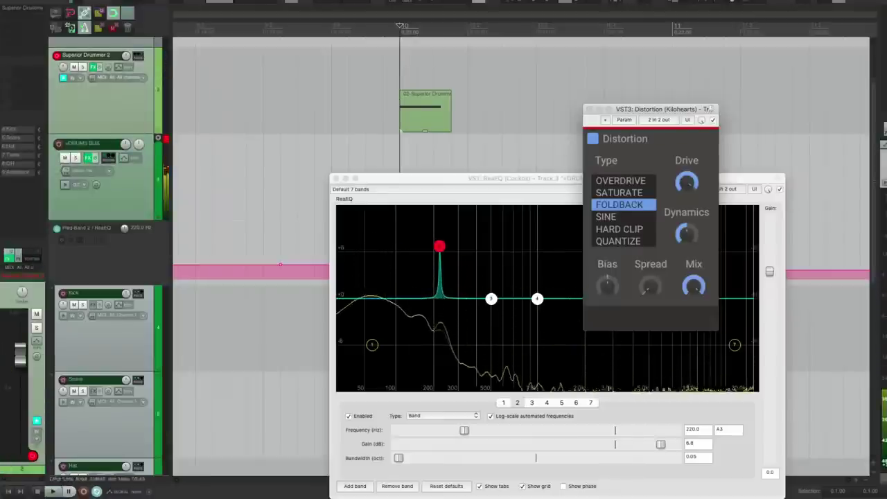
{"action": "key", "text": "space"}
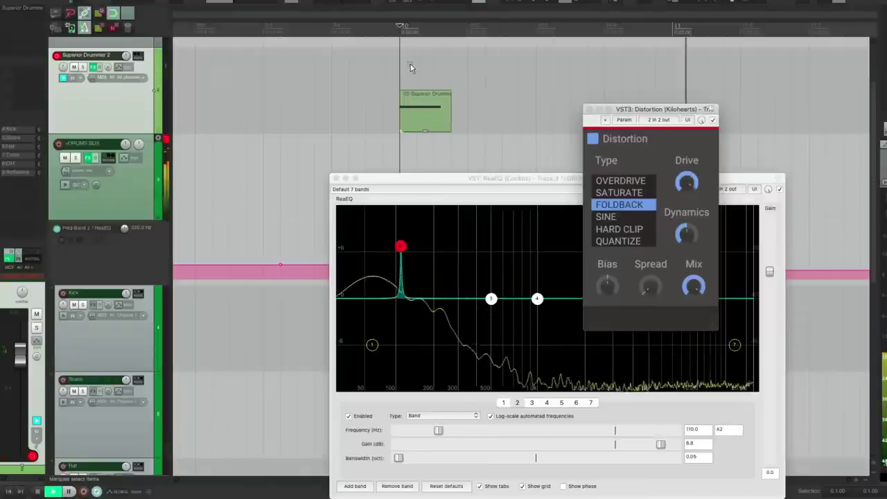
{"action": "key", "text": "space"}
Step: Raise ReaEQ band 2's gain from 6.8 to 9 dB and audition the boosted band
{"action": "left_click", "coordinate": [410, 178]}
{"action": "left_click_drag", "start_coordinate": [410, 179], "coordinate": [519, 206]}
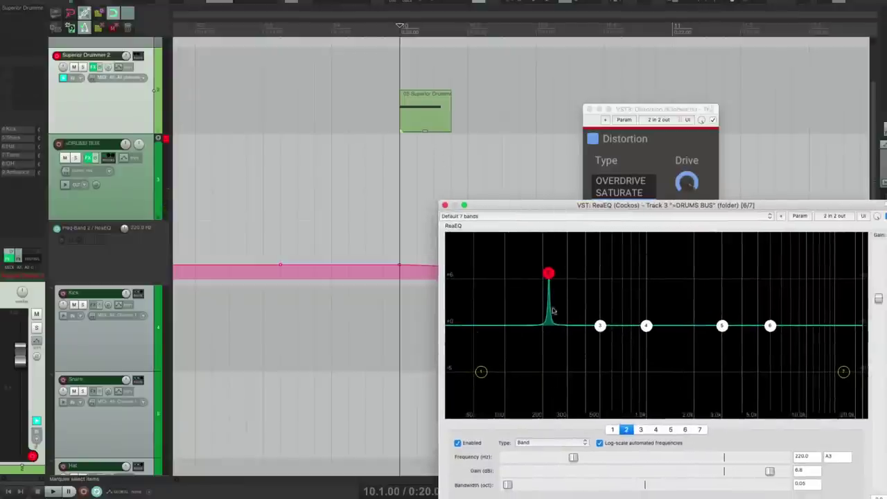
{"action": "left_click_drag", "start_coordinate": [570, 208], "coordinate": [571, 101]}
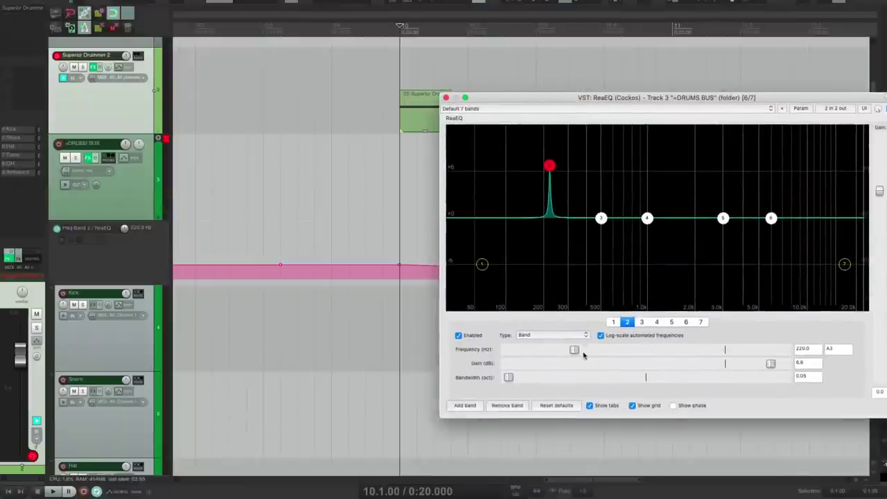
{"action": "left_click_drag", "start_coordinate": [768, 367], "coordinate": [804, 368]}
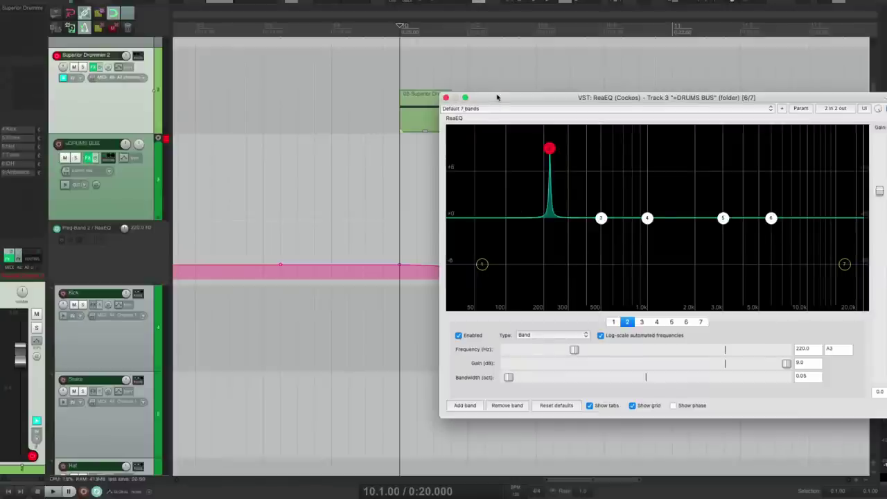
{"action": "key", "text": "space"}
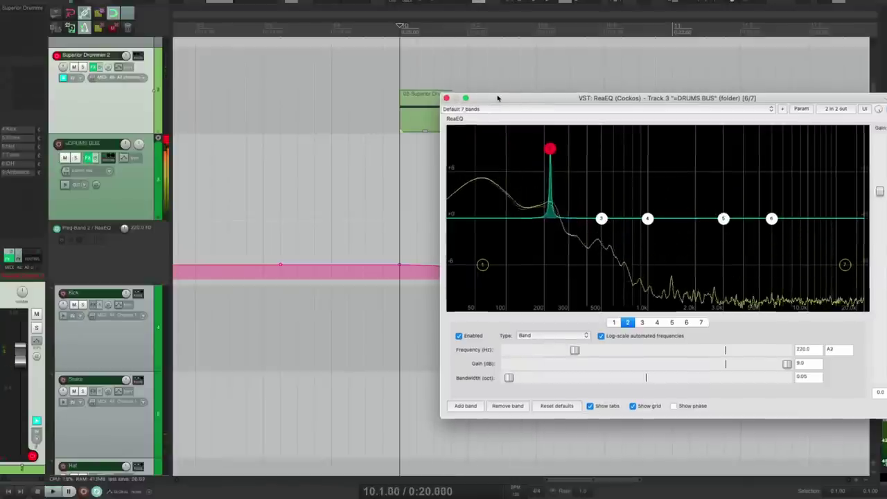
{"action": "left_click_drag", "start_coordinate": [497, 97], "coordinate": [528, 106]}
{"action": "key", "text": "space"}
Step: Check the DRUMS BUS, Kick and Superior Drummer 2 tracks, leaving Kick's input setting unchanged
{"action": "left_click", "coordinate": [132, 113]}
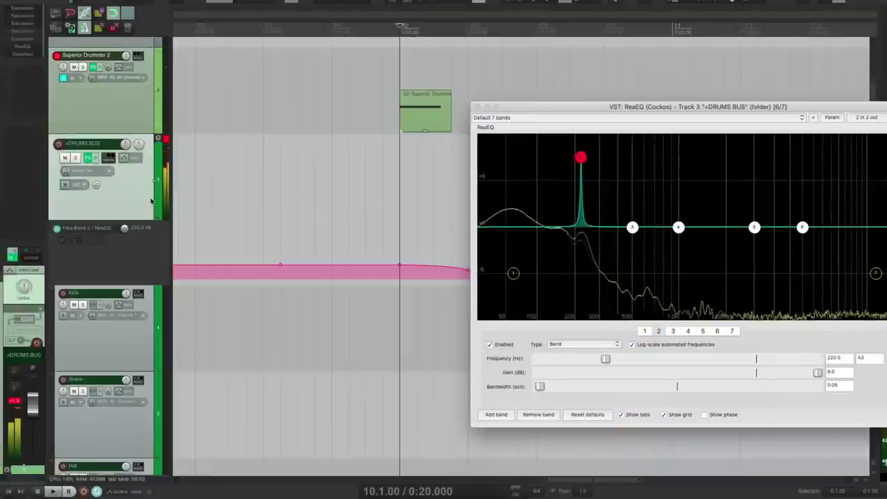
{"action": "left_click", "coordinate": [126, 115]}
{"action": "left_click", "coordinate": [138, 199]}
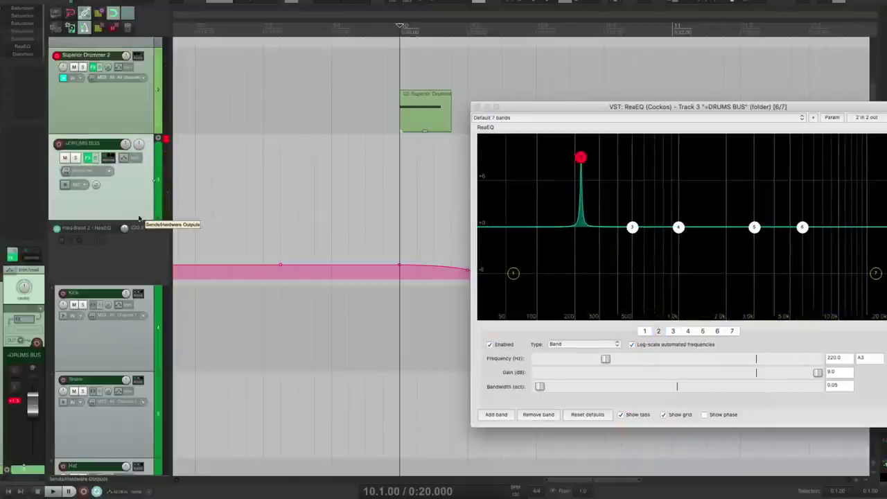
{"action": "left_click", "coordinate": [139, 352]}
{"action": "left_click", "coordinate": [128, 192]}
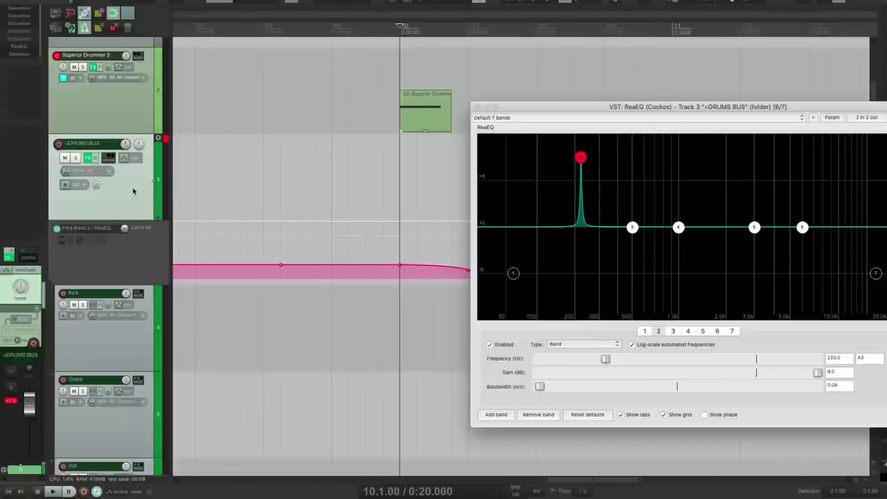
{"action": "left_click", "coordinate": [136, 315]}
{"action": "key", "text": "Escape"}
{"action": "left_click", "coordinate": [106, 105]}
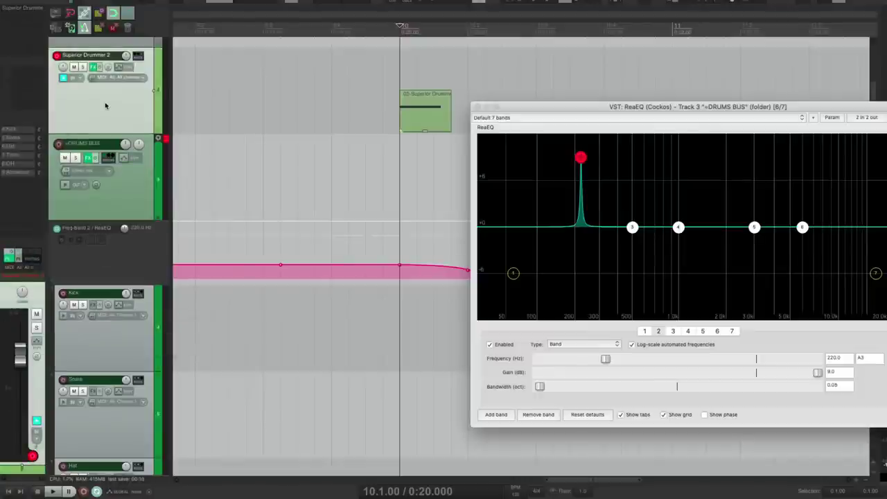
{"action": "scroll", "coordinate": [106, 106], "scroll_direction": "up", "scroll_amount": 2}
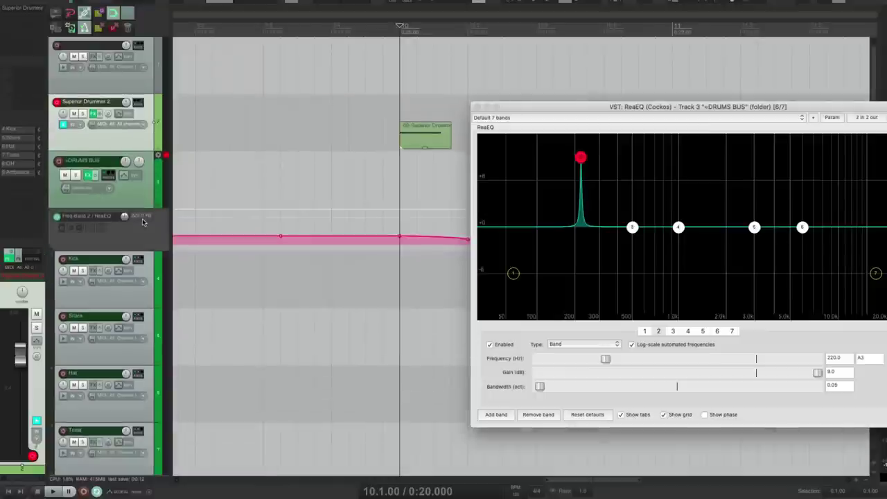
{"action": "left_click", "coordinate": [139, 187]}
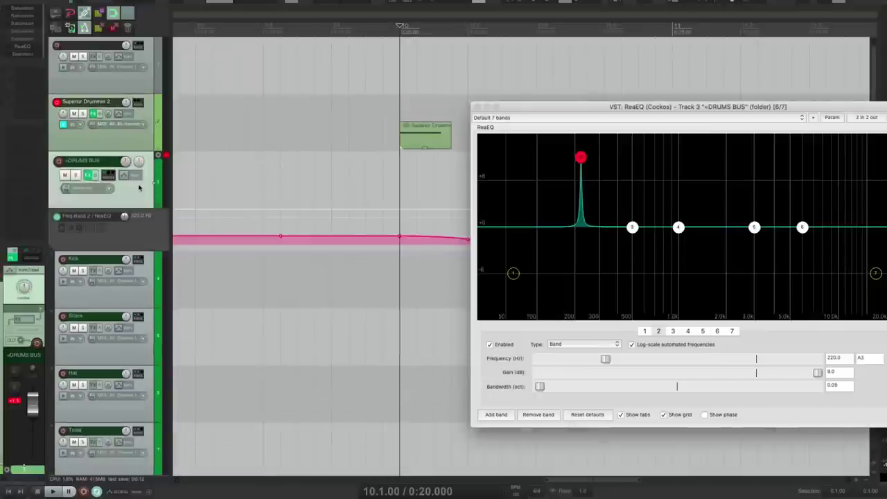
Step: Audition the DRUMS BUS ReaEQ's narrow band 2, then start adding an effect to Superior Drummer 2
{"action": "left_click", "coordinate": [25, 28]}
{"action": "left_click", "coordinate": [25, 23]}
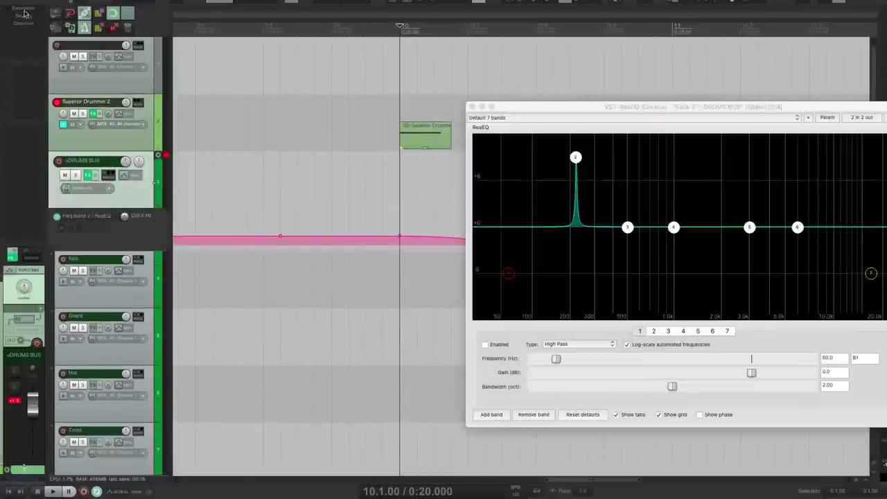
{"action": "key", "text": "space"}
{"action": "left_click", "coordinate": [323, 101]}
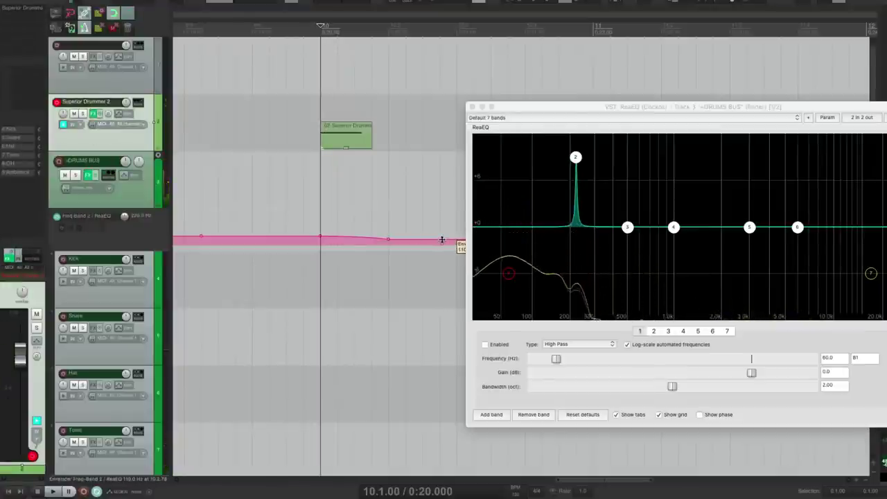
{"action": "left_click", "coordinate": [575, 158]}
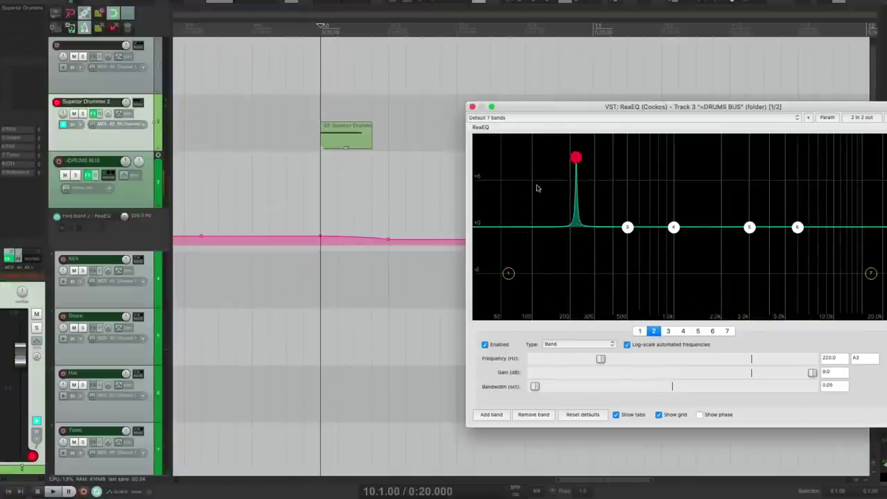
{"action": "left_click", "coordinate": [133, 139]}
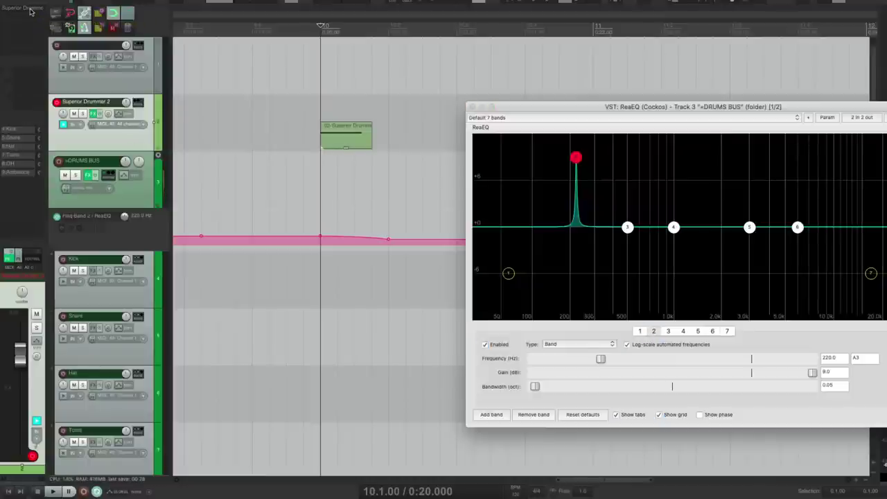
{"action": "double_click", "coordinate": [24, 12]}
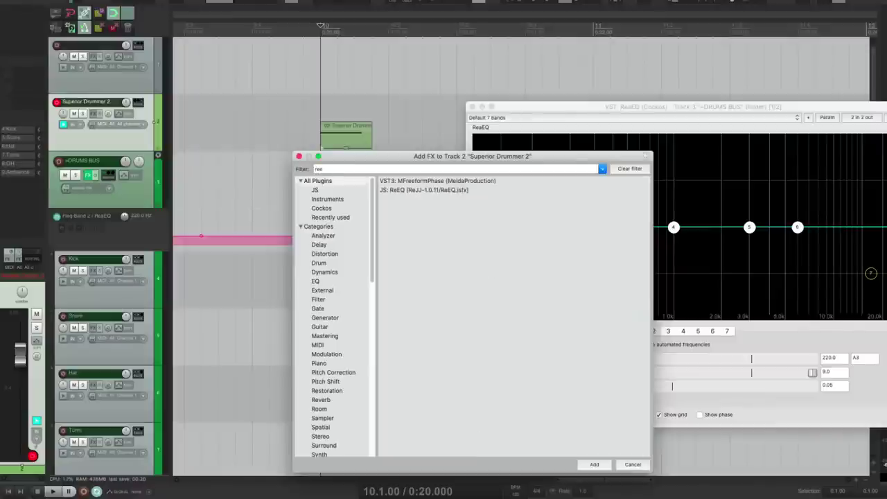
Step: Add ReEQ to Superior Drummer 2 and create a band at 221 Hz with 0 dB gain
{"action": "double_click", "coordinate": [414, 190]}
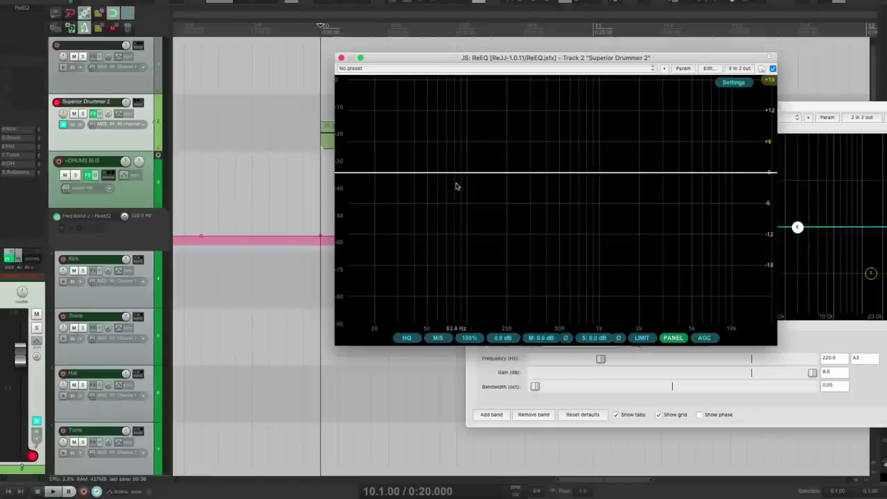
{"action": "mouse_move", "coordinate": [459, 180]}
{"action": "left_click_drag", "start_coordinate": [459, 173], "coordinate": [521, 171]}
{"action": "left_click_drag", "start_coordinate": [520, 173], "coordinate": [517, 173]}
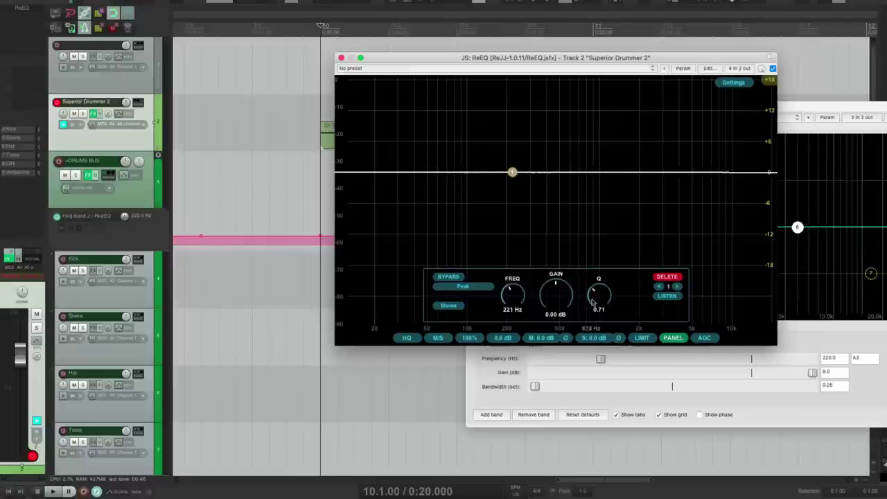
Step: Narrow the ReEQ band to Q 40 and boost its gain to 24.3 dB
{"action": "scroll", "coordinate": [592, 301], "scroll_direction": "up", "scroll_amount": 10}
{"action": "scroll", "coordinate": [558, 285], "scroll_direction": "up", "scroll_amount": 3}
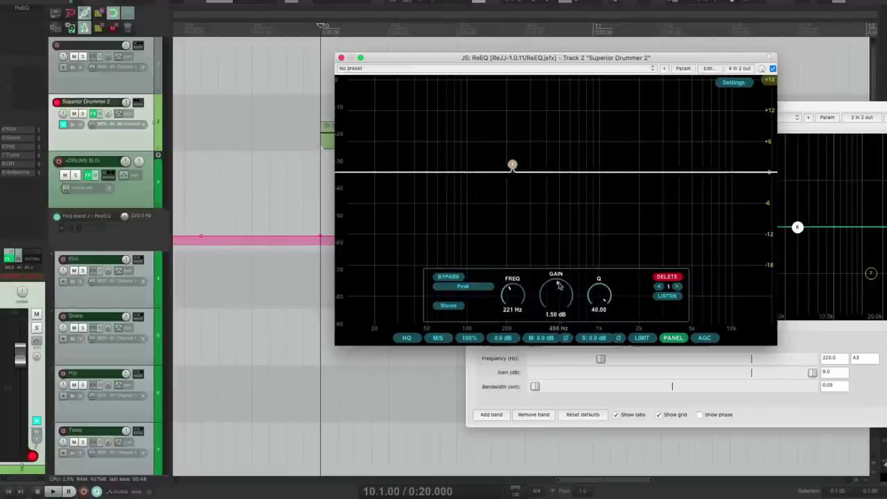
{"action": "scroll", "coordinate": [559, 285], "scroll_direction": "up", "scroll_amount": 15}
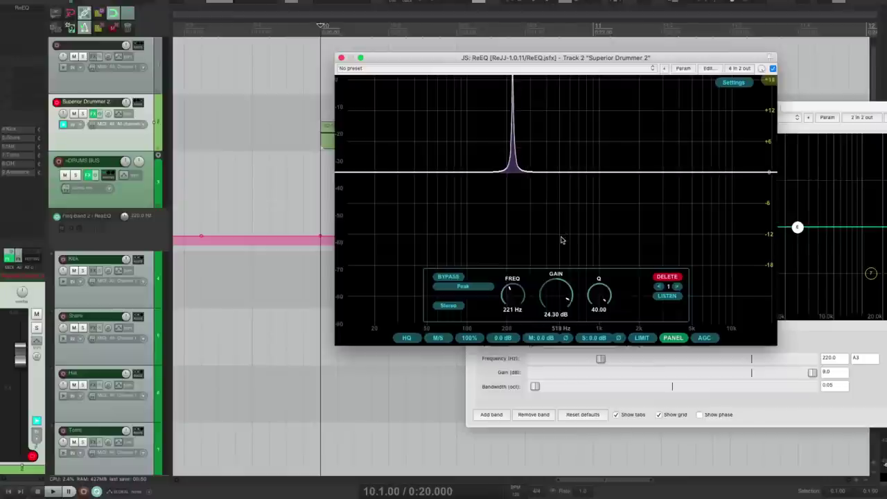
{"action": "scroll", "coordinate": [561, 230], "scroll_direction": "down", "scroll_amount": 4}
{"action": "left_click_drag", "start_coordinate": [403, 59], "coordinate": [380, 72]}
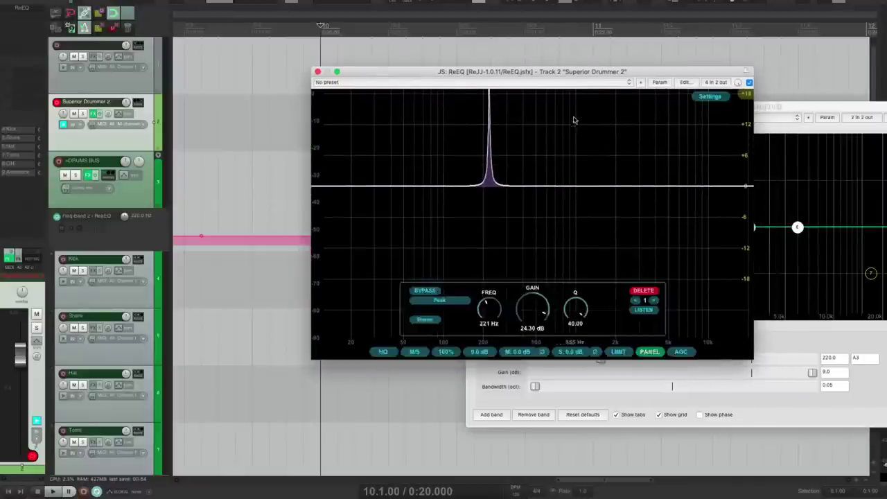
{"action": "scroll", "coordinate": [496, 313], "scroll_direction": "up", "scroll_amount": 3}
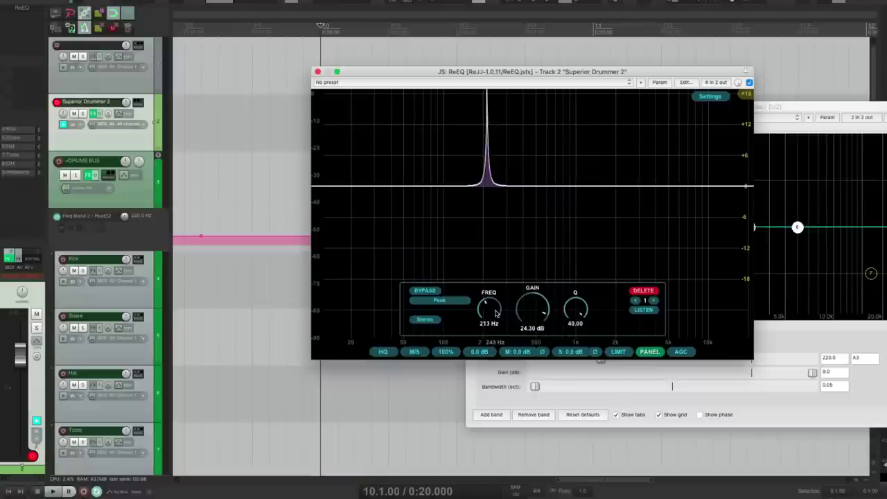
{"action": "scroll", "coordinate": [496, 312], "scroll_direction": "down", "scroll_amount": 3}
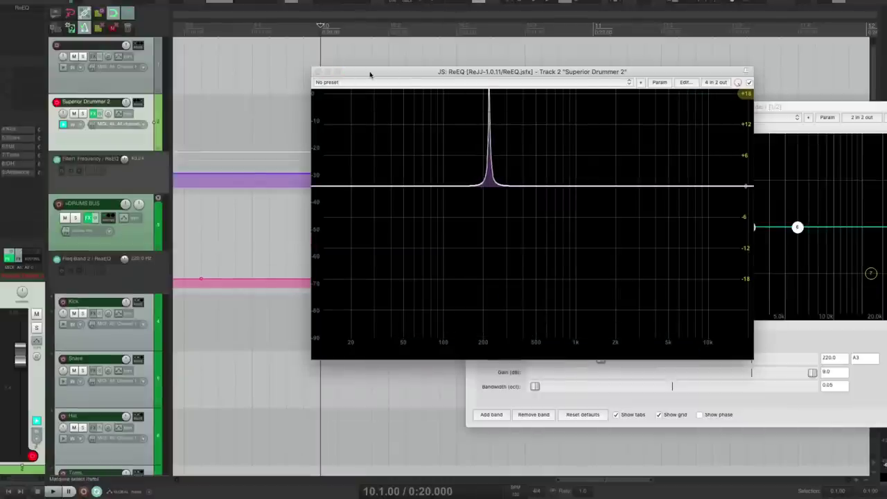
Step: Delete the old ReaEQ from the DRUMS BUS so ReEQ sits ahead of Distortion
{"action": "left_click_drag", "start_coordinate": [369, 74], "coordinate": [390, 275]}
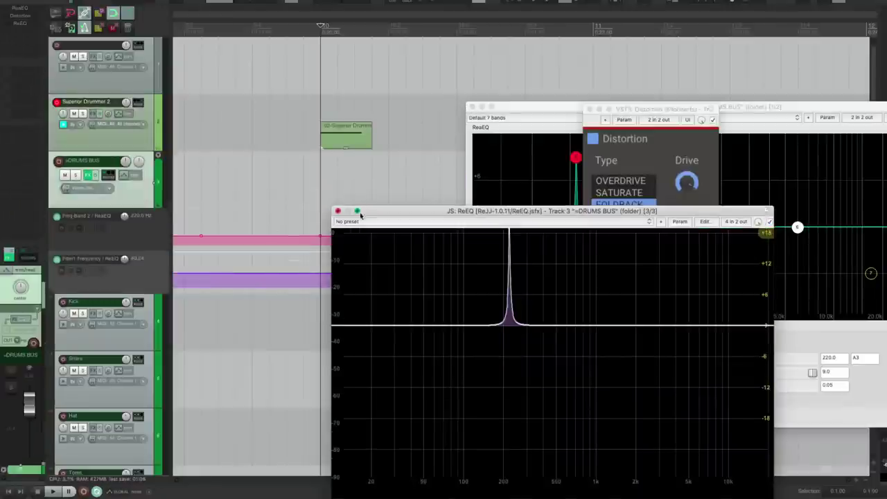
{"action": "left_click_drag", "start_coordinate": [360, 214], "coordinate": [369, 258]}
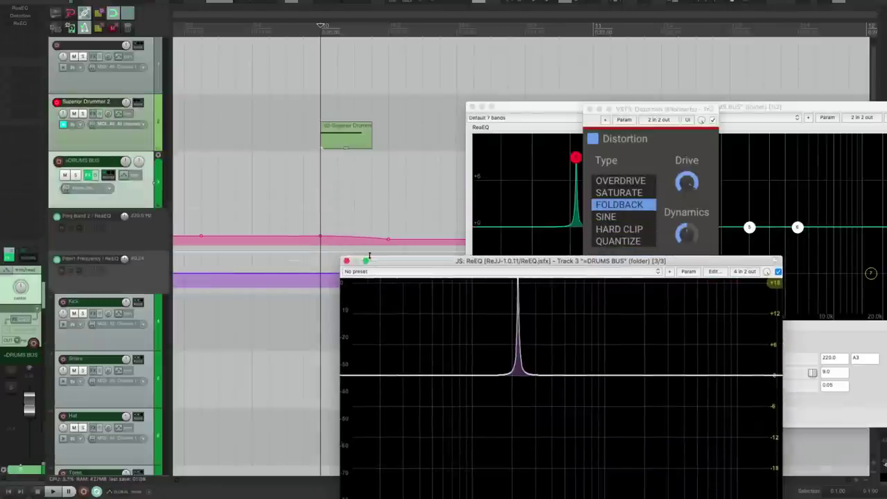
{"action": "left_click", "coordinate": [24, 9]}
{"action": "key", "text": "Delete"}
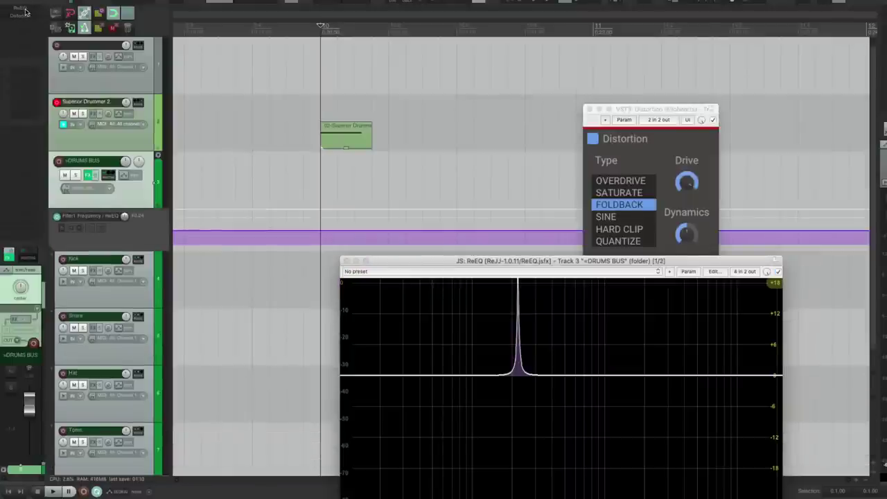
{"action": "left_click", "coordinate": [24, 10]}
{"action": "left_click", "coordinate": [24, 10]}
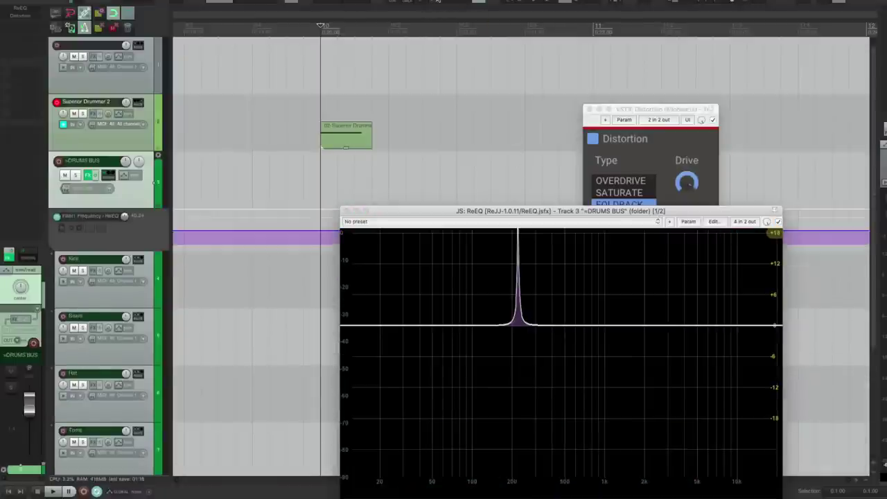
Step: Add a point to the ReEQ Filter1 Frequency envelope and pull the envelope down after it
{"action": "left_click", "coordinate": [348, 212]}
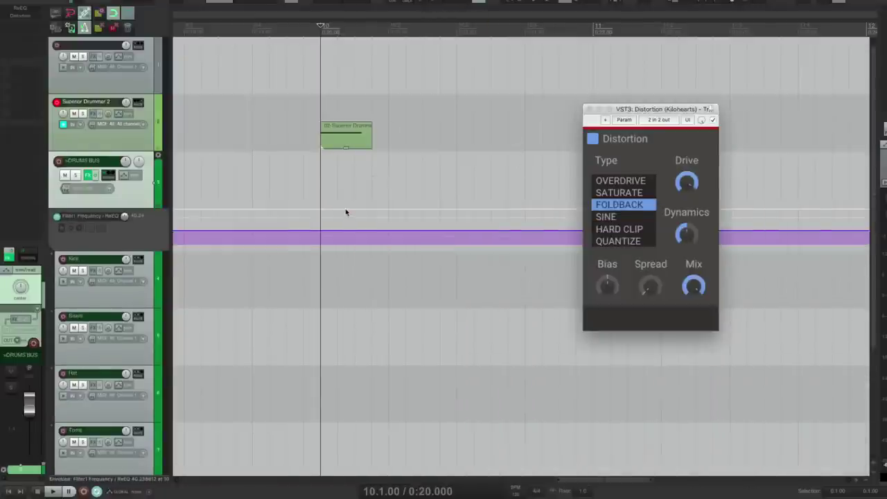
{"action": "scroll", "coordinate": [346, 211], "scroll_direction": "down", "scroll_amount": 5}
{"action": "left_click", "coordinate": [362, 220]}
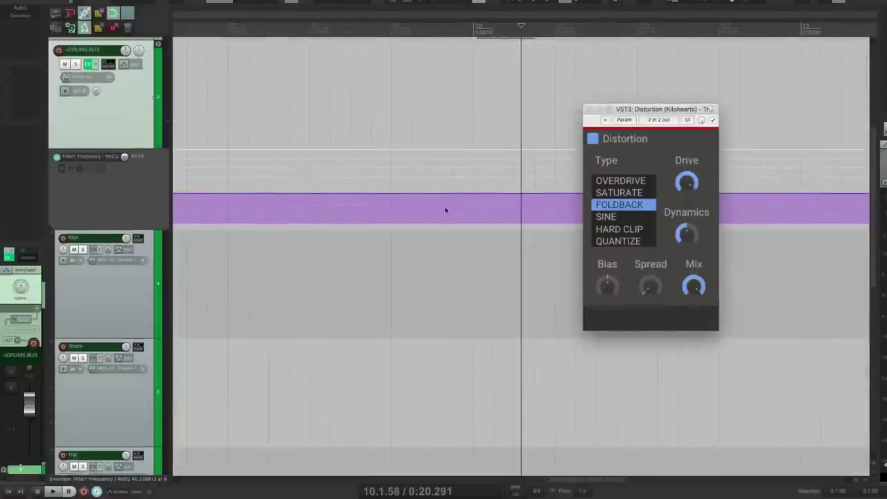
{"action": "scroll", "coordinate": [495, 209], "scroll_direction": "up", "scroll_amount": 3}
{"action": "left_click", "coordinate": [339, 308]}
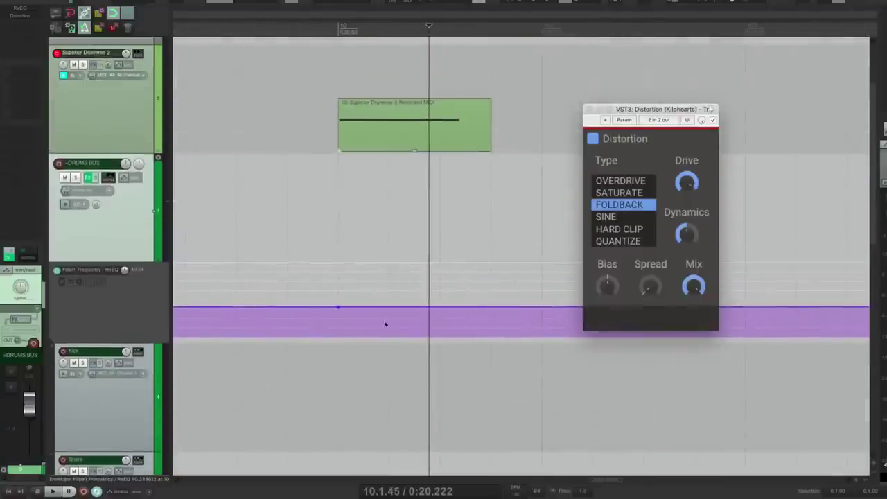
{"action": "mouse_move", "coordinate": [542, 308]}
{"action": "left_mouse_down"}
{"action": "mouse_move", "coordinate": [538, 319]}
{"action": "mouse_move", "coordinate": [541, 306]}
{"action": "left_mouse_up"}
Step: Lower the Filter1 Frequency envelope by 2.5%, then down to -6%
{"action": "left_click", "coordinate": [28, 7]}
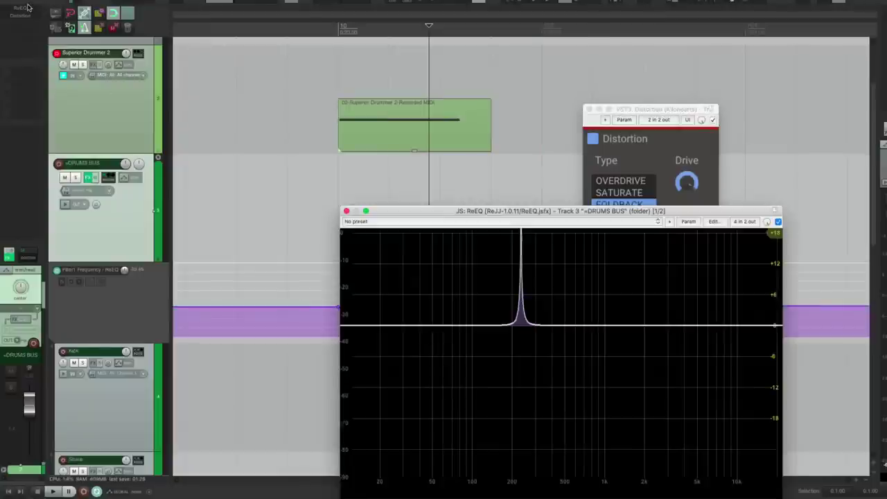
{"action": "left_click_drag", "start_coordinate": [459, 211], "coordinate": [591, 128]}
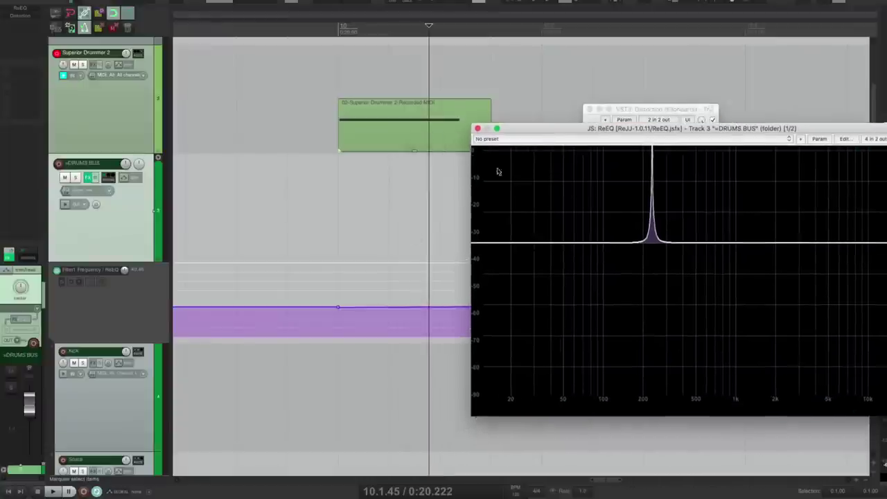
{"action": "left_click_drag", "start_coordinate": [414, 287], "coordinate": [373, 314]}
{"action": "left_click", "coordinate": [417, 266]}
{"action": "left_click", "coordinate": [374, 307]}
Step: Bend the frequency envelope segment into a curve and audition the sweep
{"action": "mouse_move", "coordinate": [649, 187]}
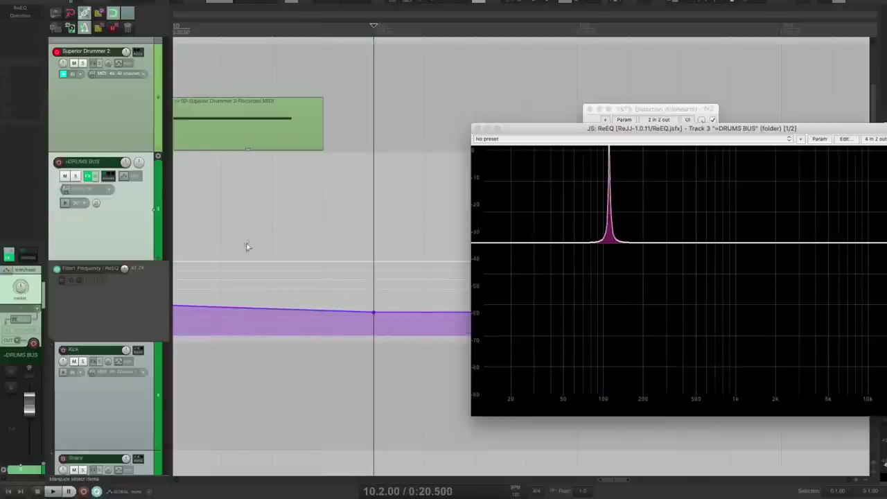
{"action": "scroll", "coordinate": [291, 243], "scroll_direction": "left", "scroll_amount": 3}
{"action": "left_click", "coordinate": [340, 238]}
{"action": "scroll", "coordinate": [333, 270], "scroll_direction": "right", "scroll_amount": 2}
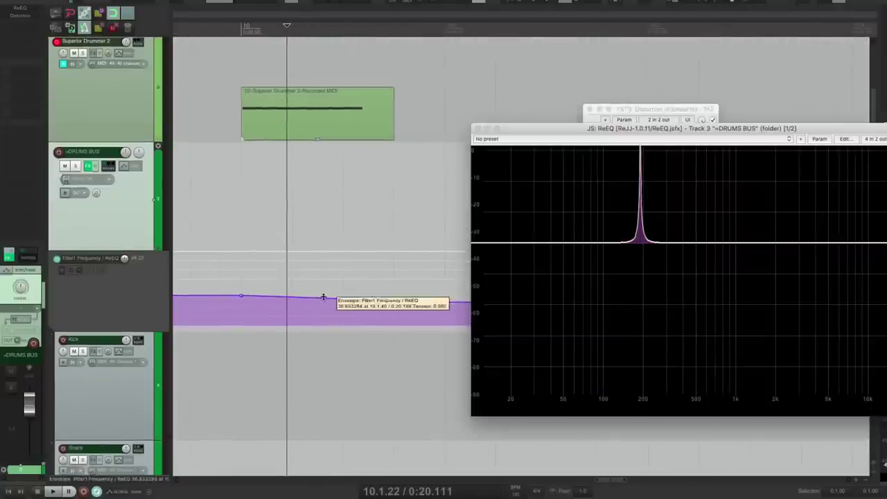
{"action": "left_click", "coordinate": [151, 239]}
{"action": "left_click_drag", "start_coordinate": [359, 271], "coordinate": [368, 229]}
{"action": "left_click", "coordinate": [245, 223]}
{"action": "key", "text": "space"}
{"action": "key", "text": "space"}
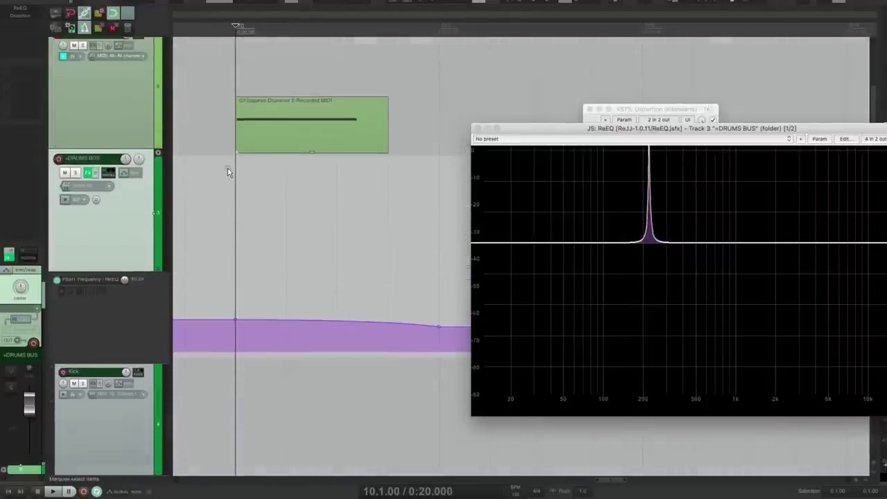
{"action": "key", "text": "space"}
{"action": "key", "text": "space"}
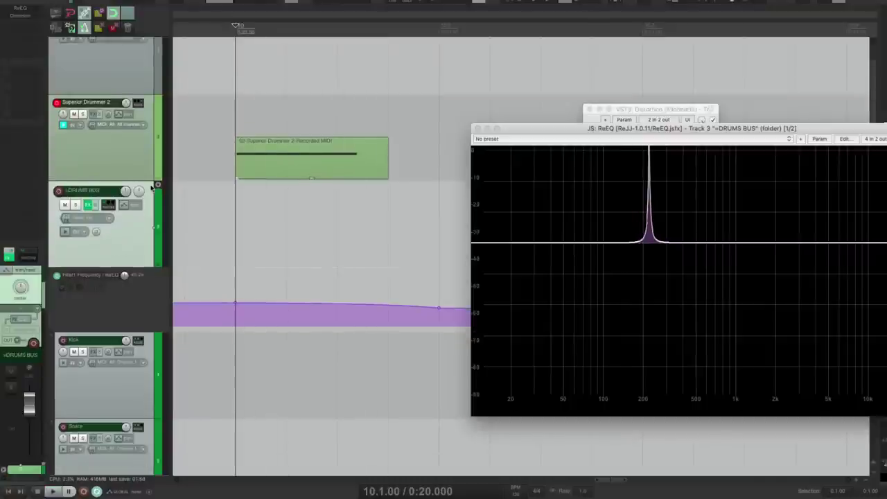
{"action": "key", "text": "equal"}
Step: Bypass ReEQ, close its window, and play the drum bus to compare
{"action": "left_click", "coordinate": [21, 10], "text": "shift"}
{"action": "key", "text": "space"}
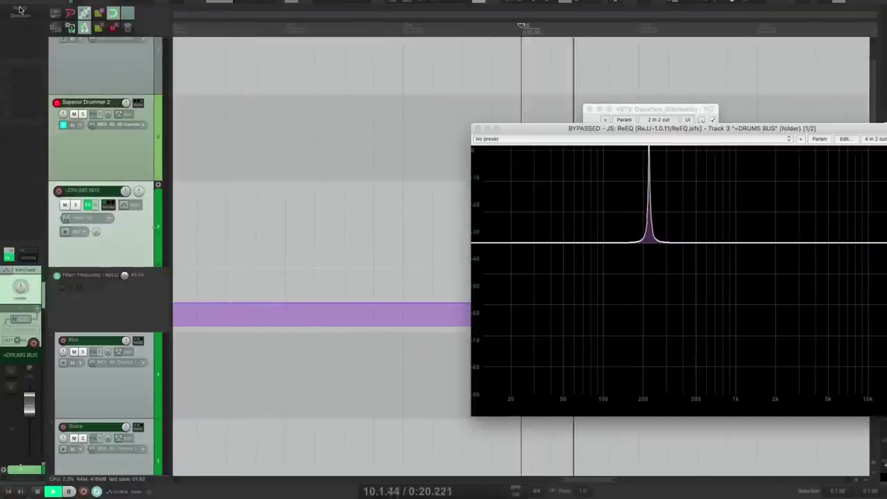
{"action": "key", "text": "space"}
{"action": "left_click", "coordinate": [476, 128]}
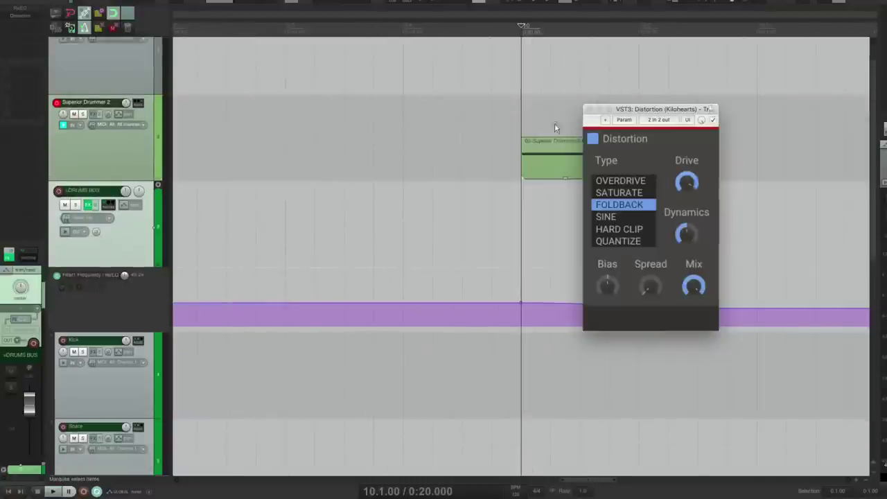
{"action": "scroll", "coordinate": [527, 219], "scroll_direction": "right", "scroll_amount": 3}
{"action": "key", "text": "space"}
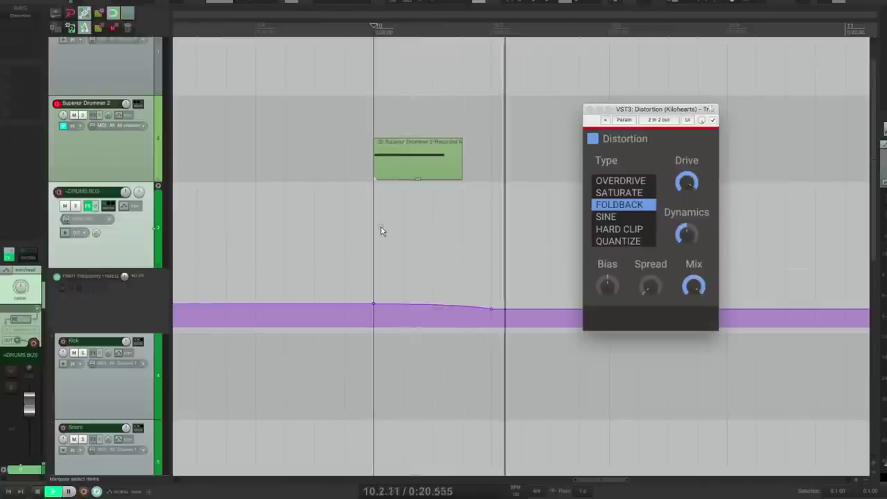
{"action": "key", "text": "space"}
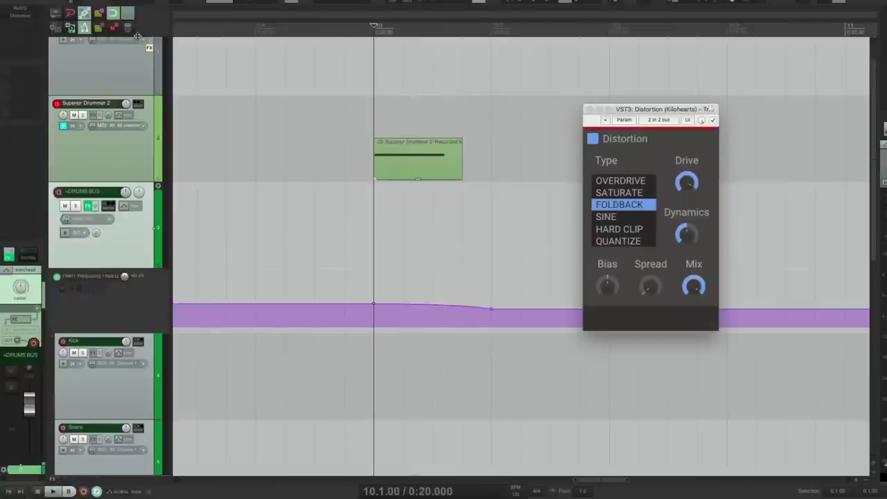
Step: Move the play position to 0:27.000 with the Superior Drummer 2 track selected
{"action": "scroll", "coordinate": [310, 74], "scroll_direction": "down", "scroll_amount": 3}
{"action": "scroll", "coordinate": [309, 74], "scroll_direction": "down", "scroll_amount": 4}
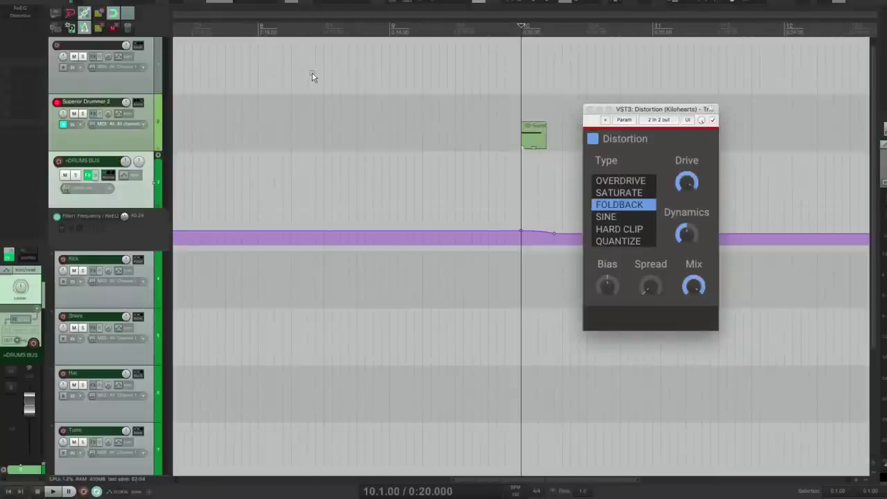
{"action": "left_click", "coordinate": [390, 148]}
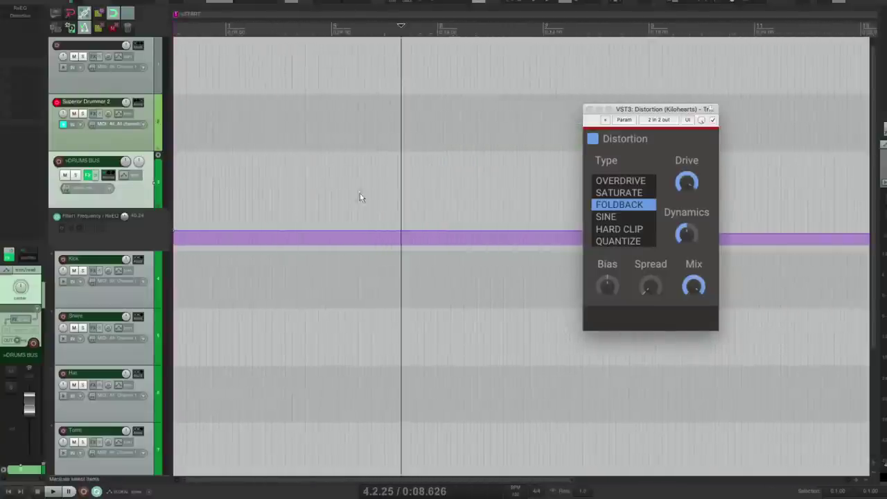
{"action": "scroll", "coordinate": [511, 143], "scroll_direction": "right", "scroll_amount": 5}
{"action": "left_click", "coordinate": [412, 148]}
{"action": "left_click", "coordinate": [396, 104]}
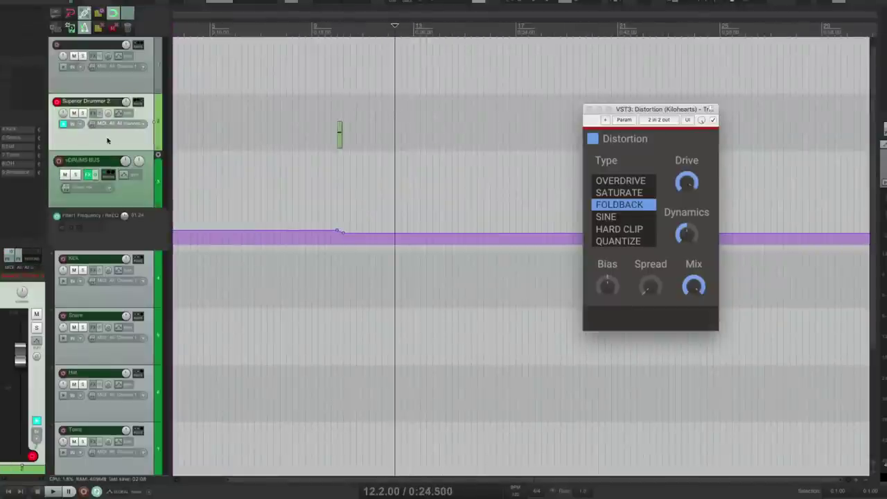
{"action": "left_click", "coordinate": [56, 102]}
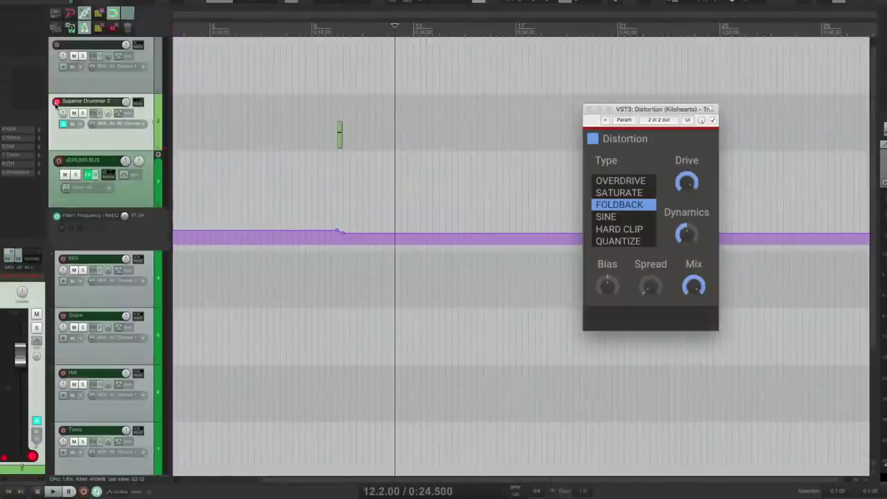
{"action": "left_click", "coordinate": [426, 83]}
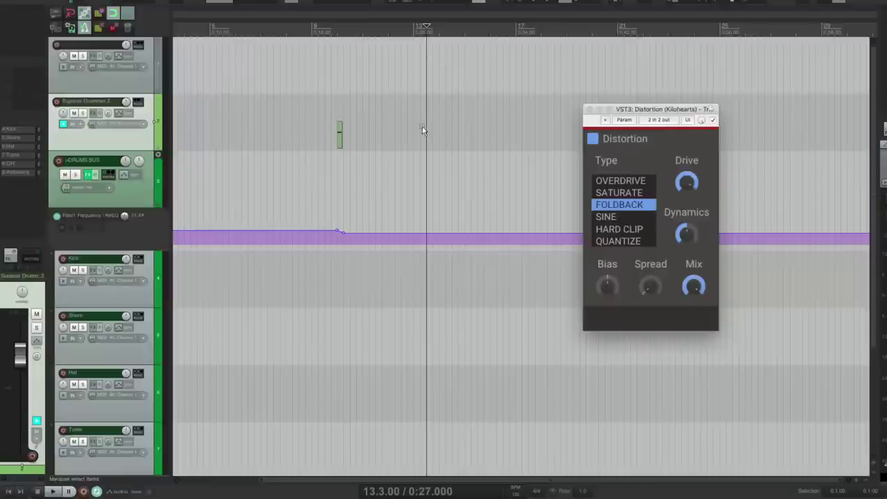
Step: Confirm the audio preferences (Steinberg UR816C, 128 block size) and play the drum bus from bar 10
{"action": "key", "text": "super+comma"}
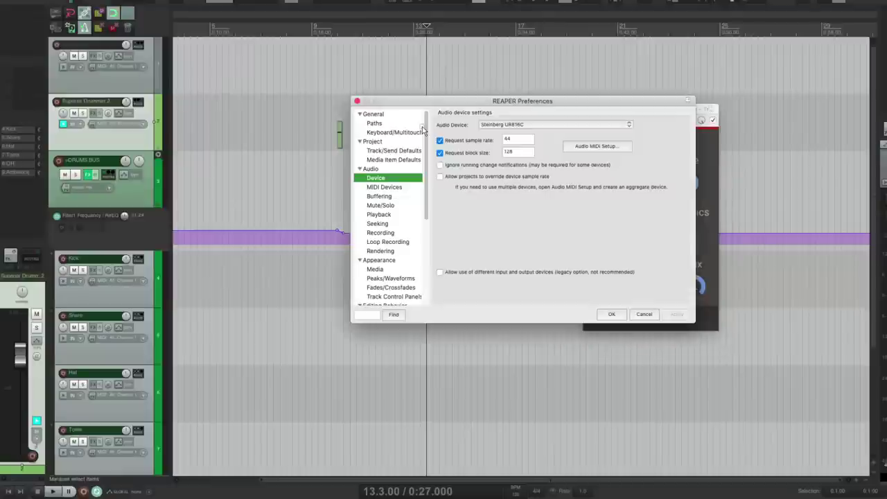
{"action": "left_click", "coordinate": [611, 315]}
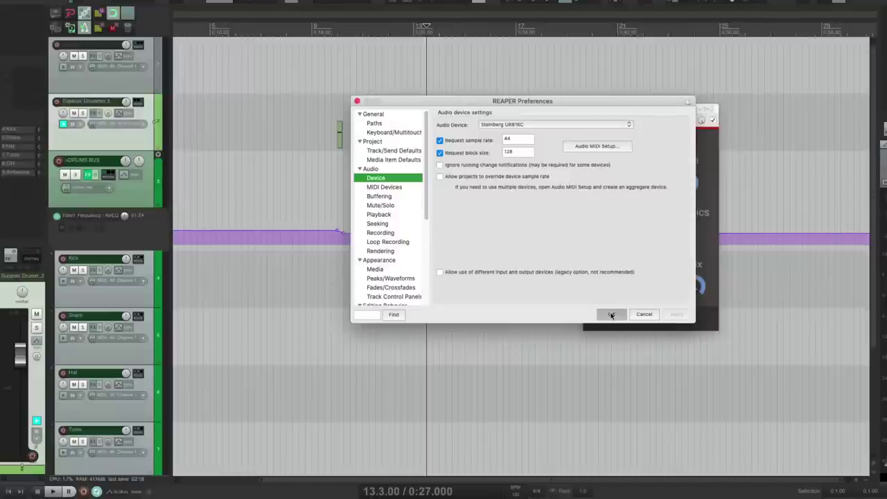
{"action": "left_click", "coordinate": [339, 170]}
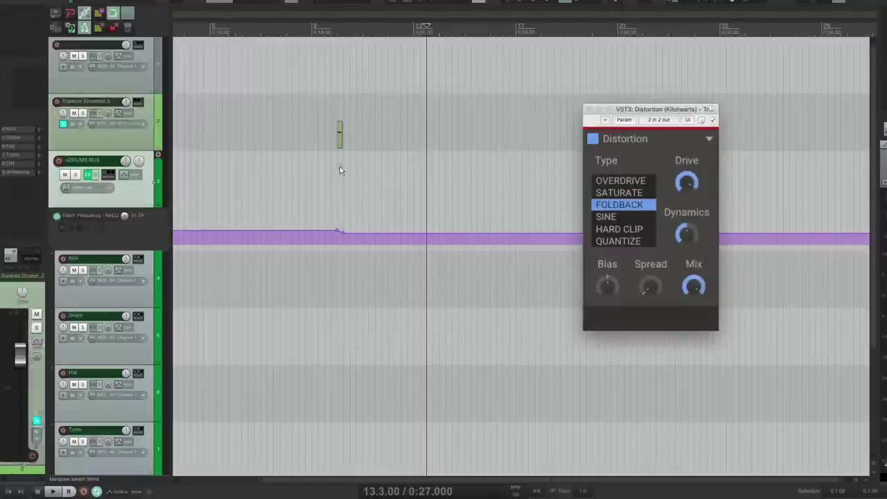
{"action": "key", "text": "space"}
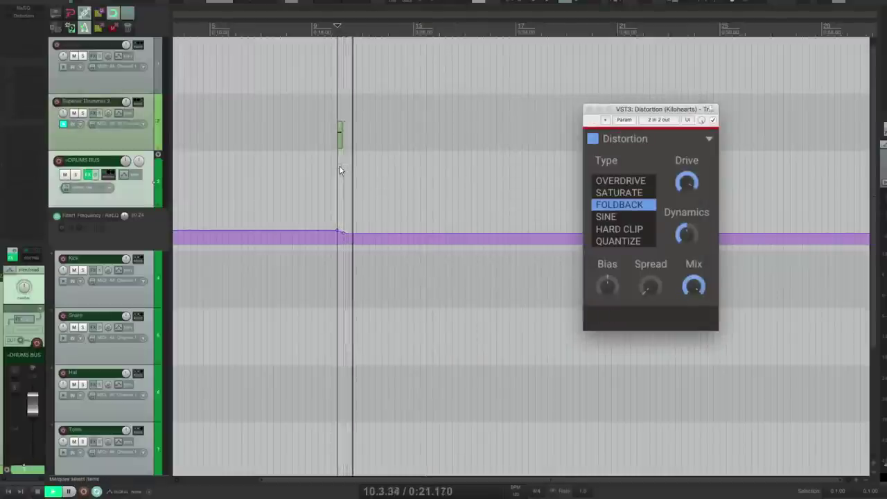
{"action": "key", "text": "space"}
{"action": "key", "text": "space"}
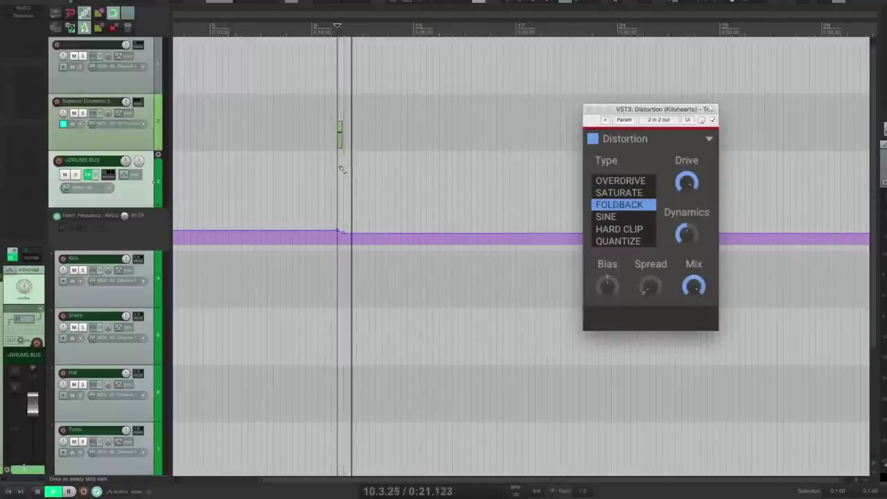
{"action": "key", "text": "space"}
{"action": "left_click", "coordinate": [125, 142]}
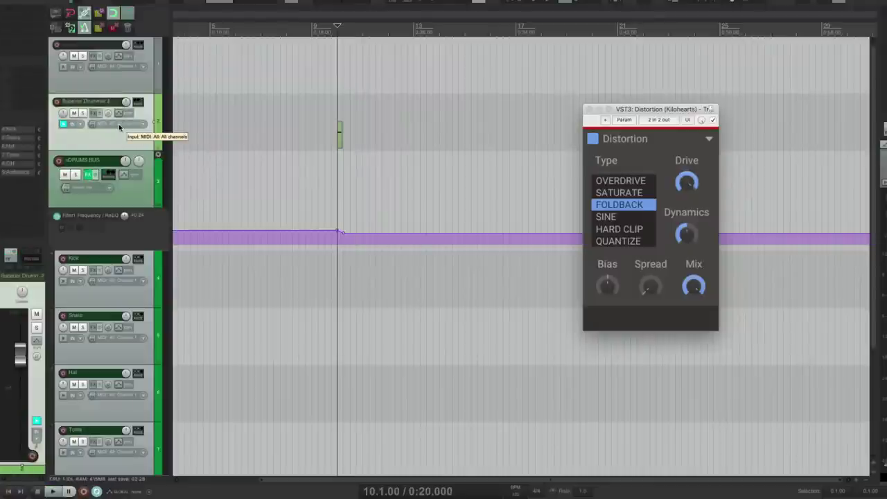
{"action": "left_click", "coordinate": [124, 81]}
{"action": "left_click", "coordinate": [121, 144]}
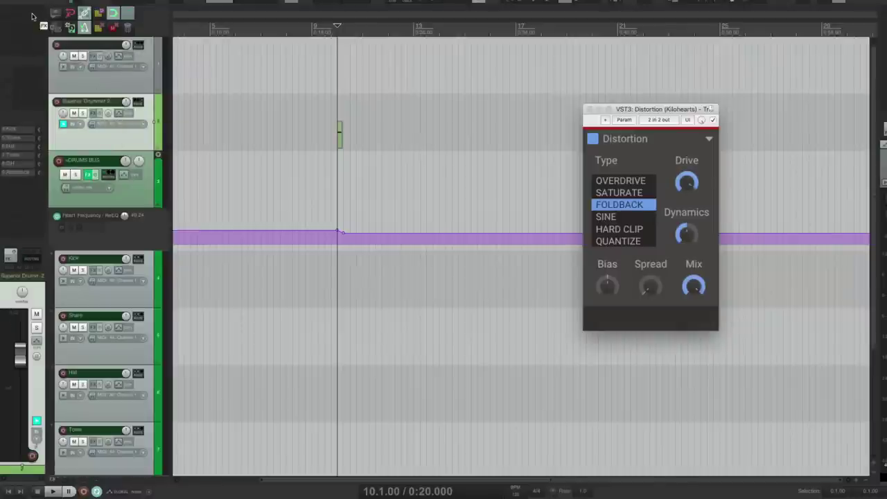
Step: Look through the track template options and DRUMS BUS effects list, adding nothing
{"action": "right_click", "coordinate": [124, 85]}
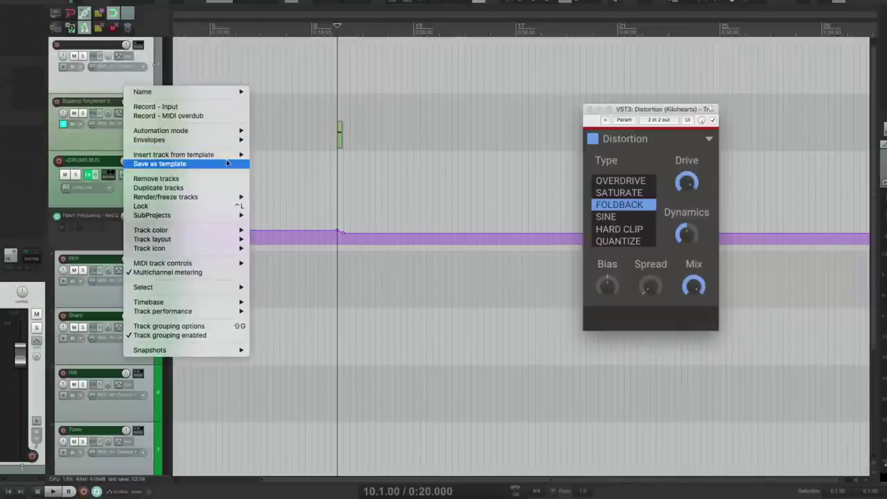
{"action": "mouse_move", "coordinate": [228, 155]}
{"action": "mouse_move", "coordinate": [321, 208]}
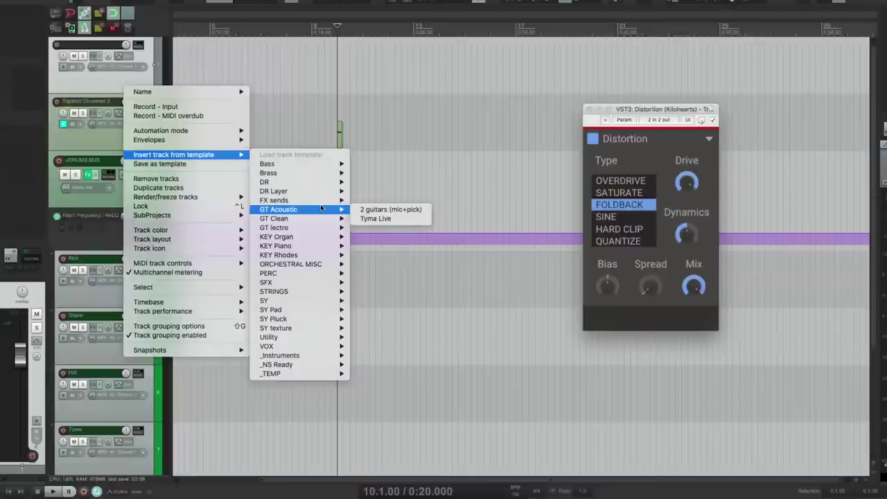
{"action": "mouse_move", "coordinate": [312, 183]}
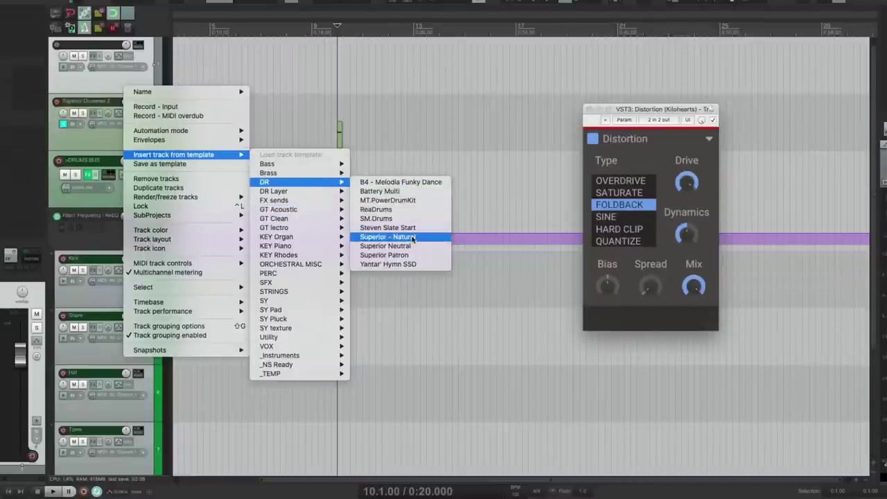
{"action": "left_click", "coordinate": [250, 100]}
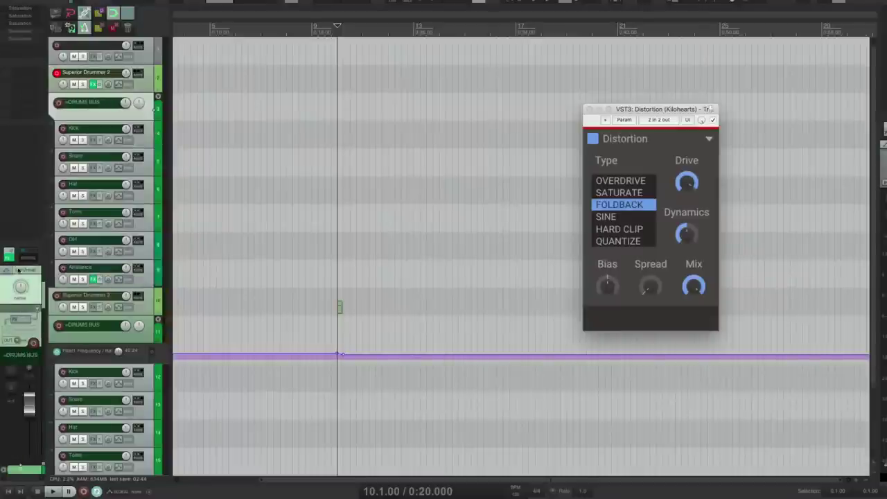
{"action": "left_click", "coordinate": [154, 110]}
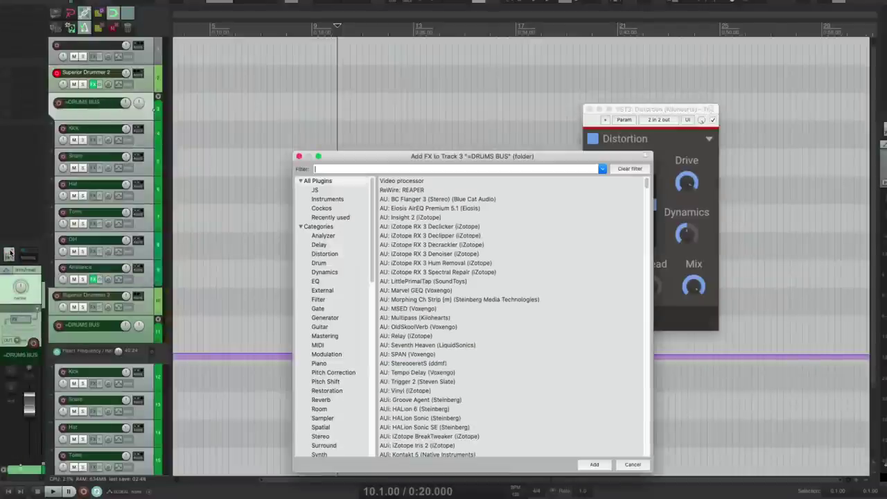
{"action": "left_click", "coordinate": [297, 156]}
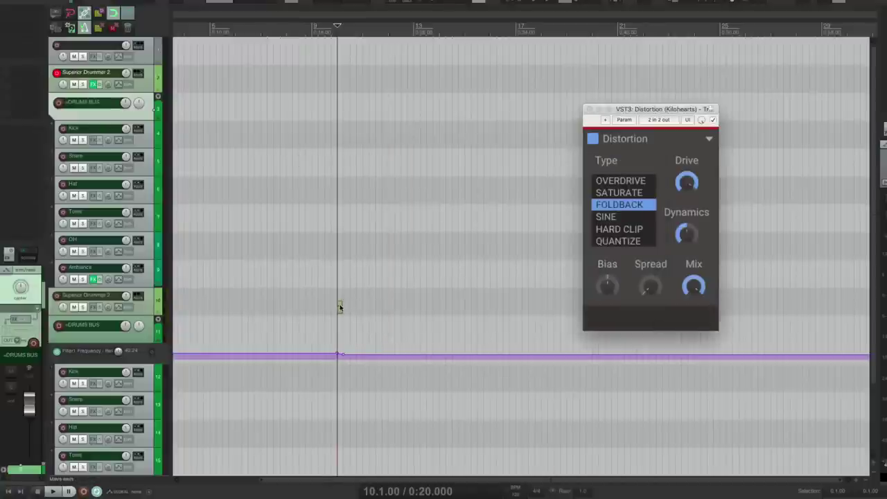
Step: Record-arm track 10 and run the 'cn nb' console command
{"action": "left_click", "coordinate": [149, 306]}
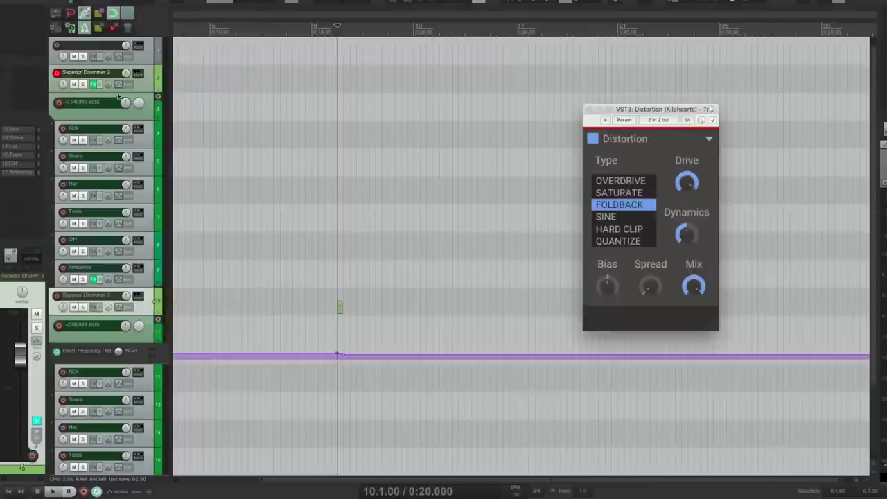
{"action": "left_click", "coordinate": [144, 86]}
{"action": "left_click", "coordinate": [149, 306]}
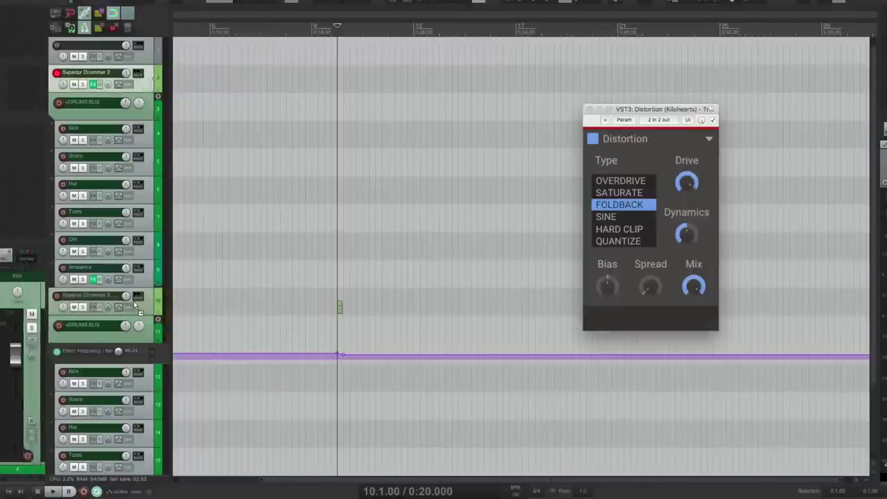
{"action": "left_click", "coordinate": [147, 310]}
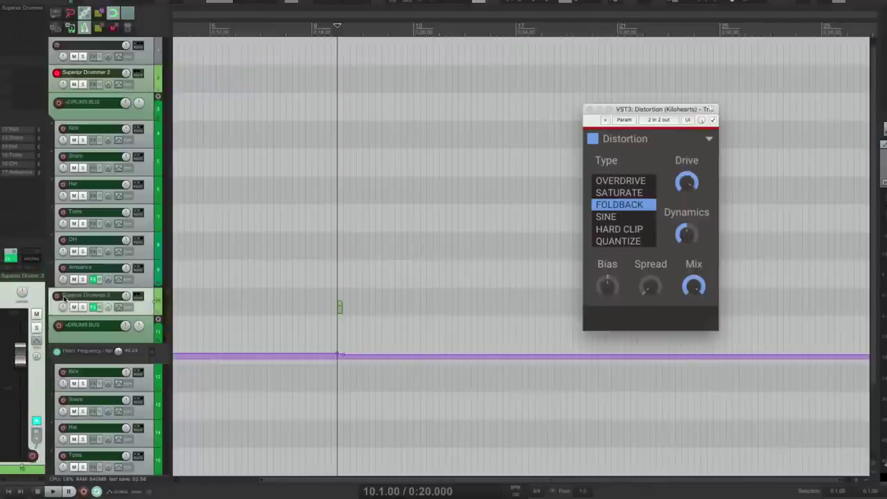
{"action": "left_click", "coordinate": [57, 296]}
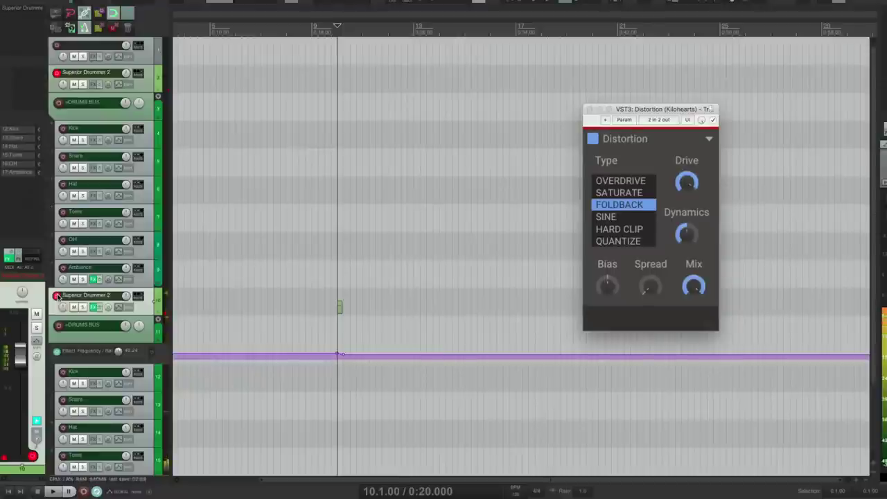
{"action": "type", "text": "cn"}
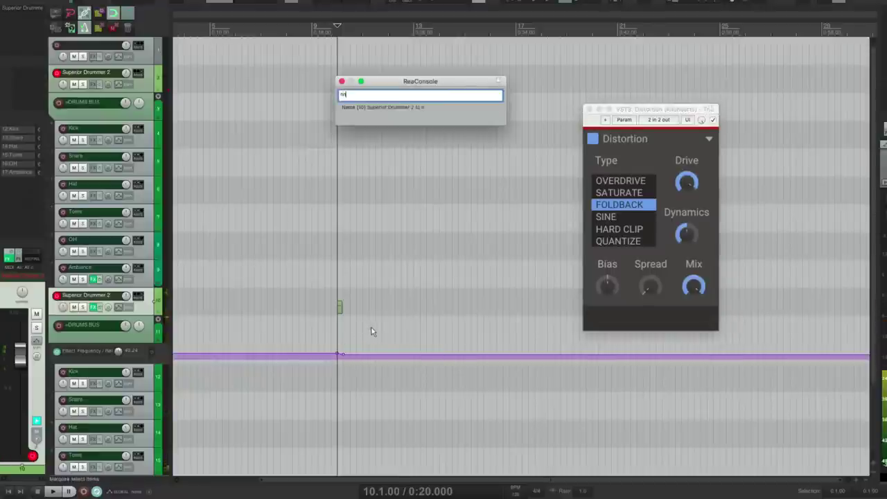
{"action": "type", "text": " nb"}
{"action": "key", "text": "Return"}
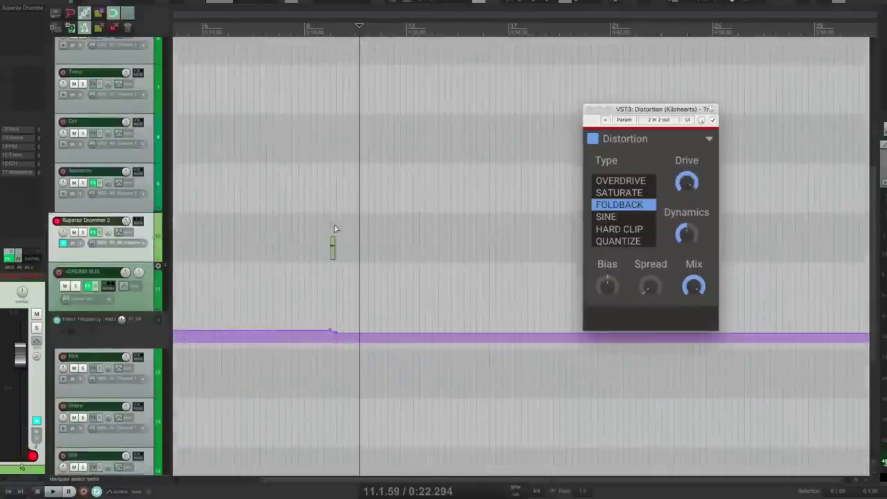
Step: Close the Distortion window and zoom in on the Filter1 Frequency envelope at bar 10
{"action": "left_click", "coordinate": [330, 222]}
{"action": "scroll", "coordinate": [331, 217], "scroll_direction": "left", "scroll_amount": 5}
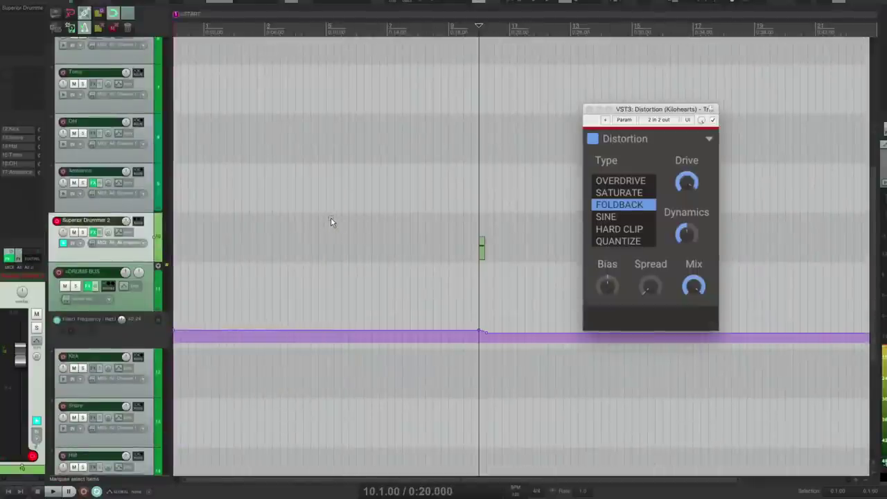
{"action": "scroll", "coordinate": [575, 154], "scroll_direction": "up", "scroll_amount": 3}
{"action": "scroll", "coordinate": [575, 153], "scroll_direction": "down", "scroll_amount": 2}
{"action": "left_click", "coordinate": [590, 109]}
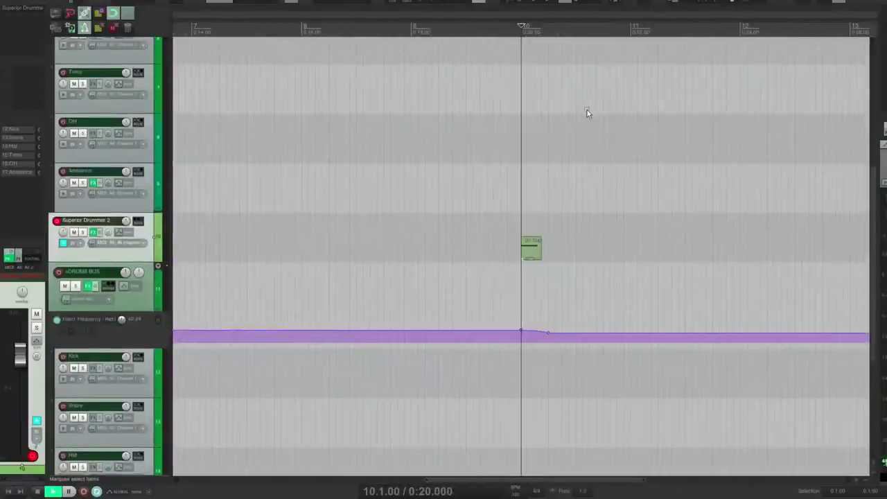
{"action": "key", "text": "space"}
{"action": "key", "text": "space"}
{"action": "scroll", "coordinate": [561, 254], "scroll_direction": "down", "scroll_amount": 3}
{"action": "scroll", "coordinate": [560, 250], "scroll_direction": "up", "scroll_amount": 2}
{"action": "key", "text": "space"}
{"action": "scroll", "coordinate": [548, 248], "scroll_direction": "up", "scroll_amount": 2}
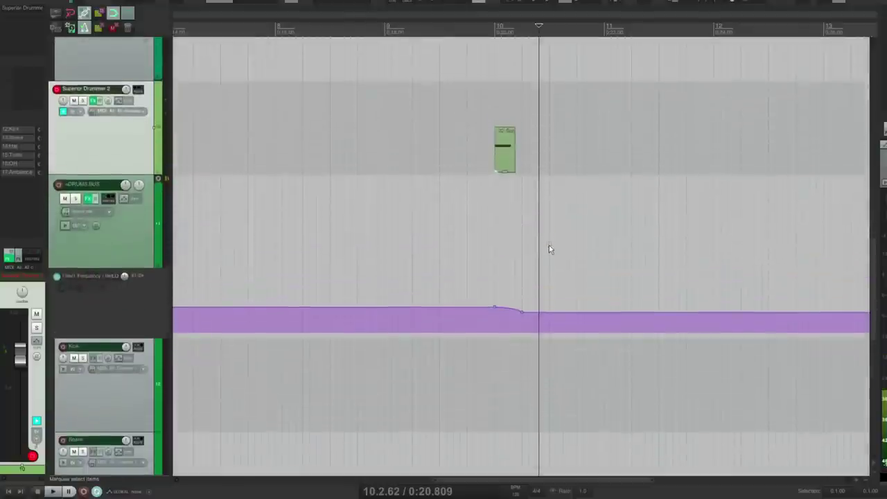
{"action": "scroll", "coordinate": [560, 313], "scroll_direction": "up", "scroll_amount": 2}
{"action": "scroll", "coordinate": [560, 313], "scroll_direction": "up", "scroll_amount": 4}
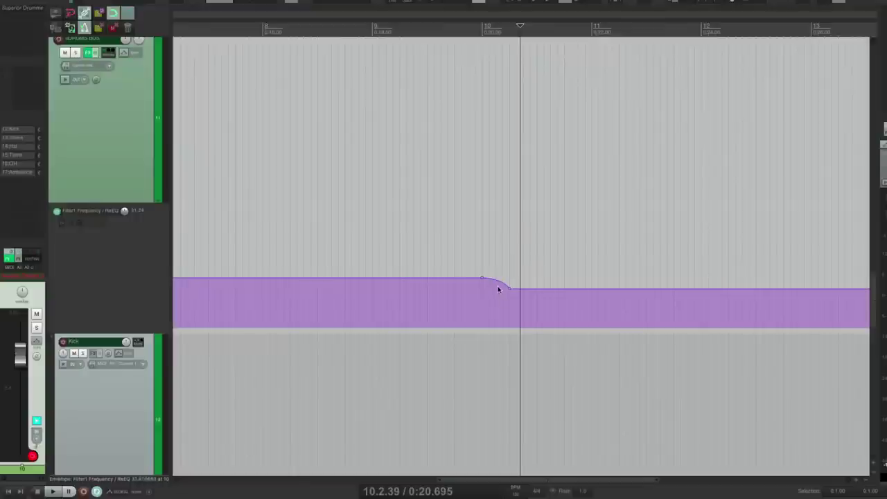
Step: Audition the DRUMS BUS Distortion types HARD CLIP, SINE and SATURATE, settling on FOLDBACK
{"action": "left_click", "coordinate": [62, 136]}
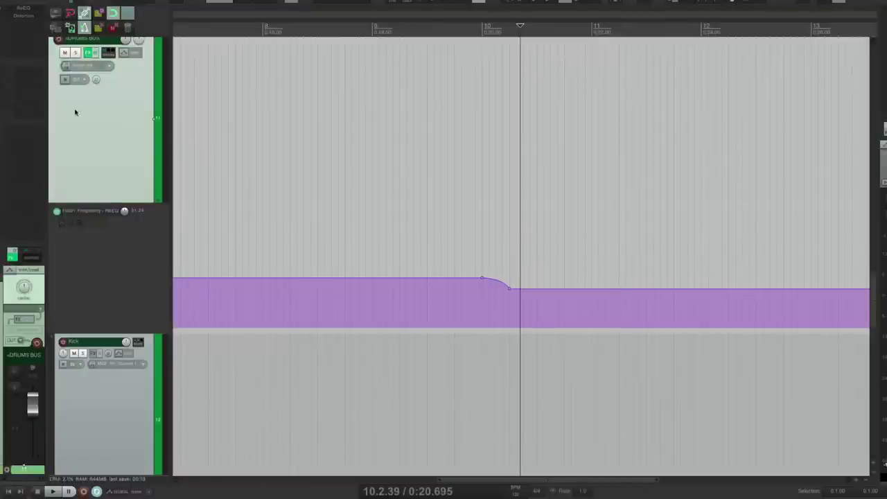
{"action": "left_click", "coordinate": [24, 16]}
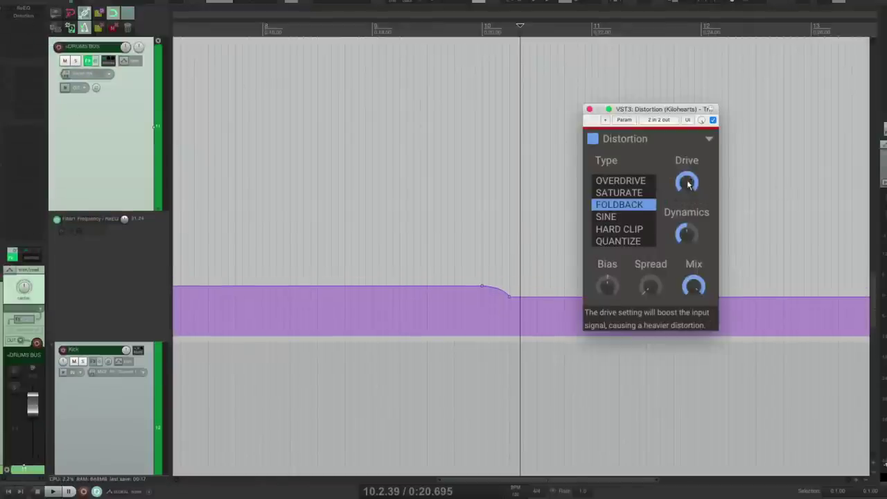
{"action": "left_click", "coordinate": [626, 229]}
{"action": "left_click", "coordinate": [613, 217]}
{"action": "left_click", "coordinate": [614, 229]}
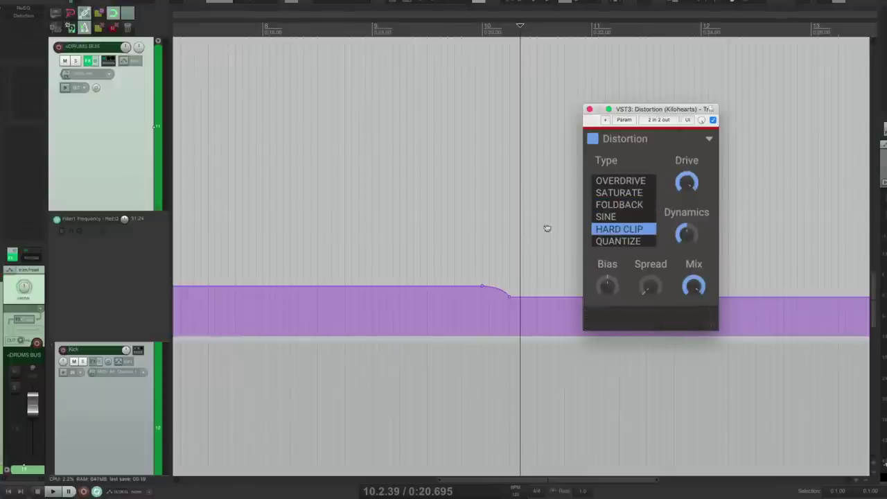
{"action": "left_click", "coordinate": [480, 217]}
{"action": "key", "text": "space"}
{"action": "left_click", "coordinate": [619, 193]}
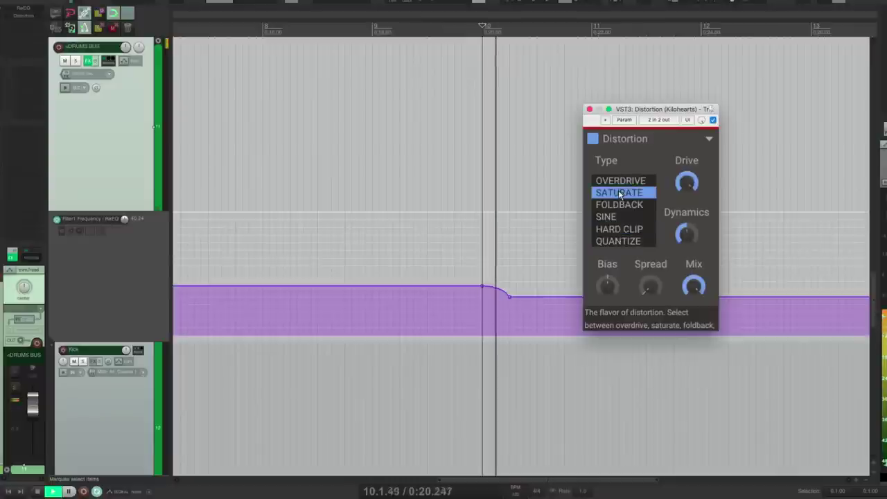
{"action": "left_click", "coordinate": [607, 216]}
{"action": "left_click", "coordinate": [614, 204]}
{"action": "key", "text": "space"}
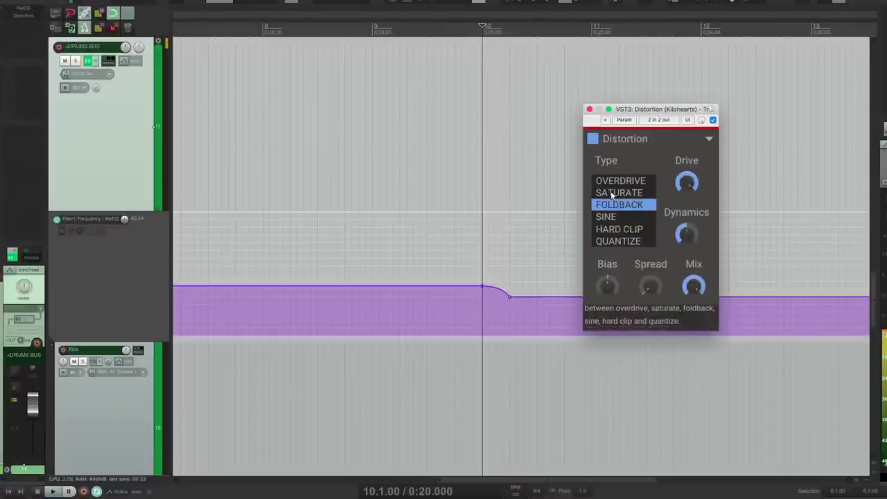
Step: Raise the Distortion Bias to about 81%, audition it, and close the plugin
{"action": "left_click_drag", "start_coordinate": [606, 285], "coordinate": [606, 254]}
{"action": "key", "text": "space"}
{"action": "key", "text": "space"}
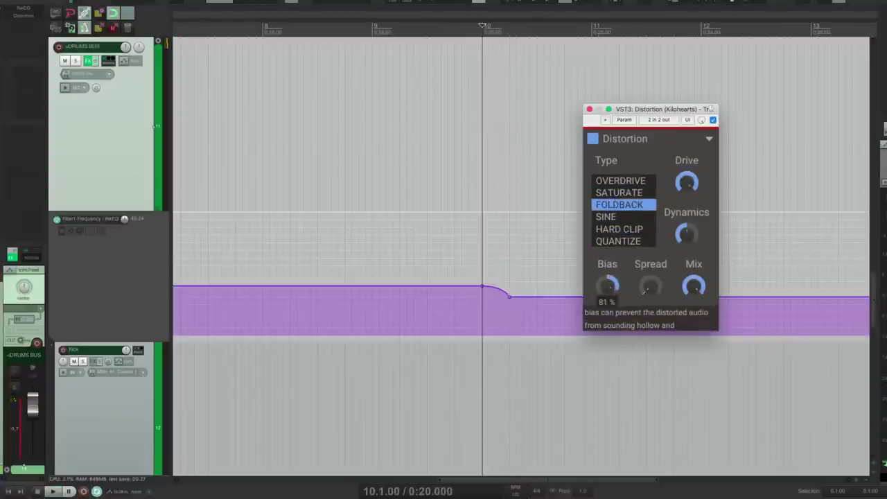
{"action": "key", "text": "space"}
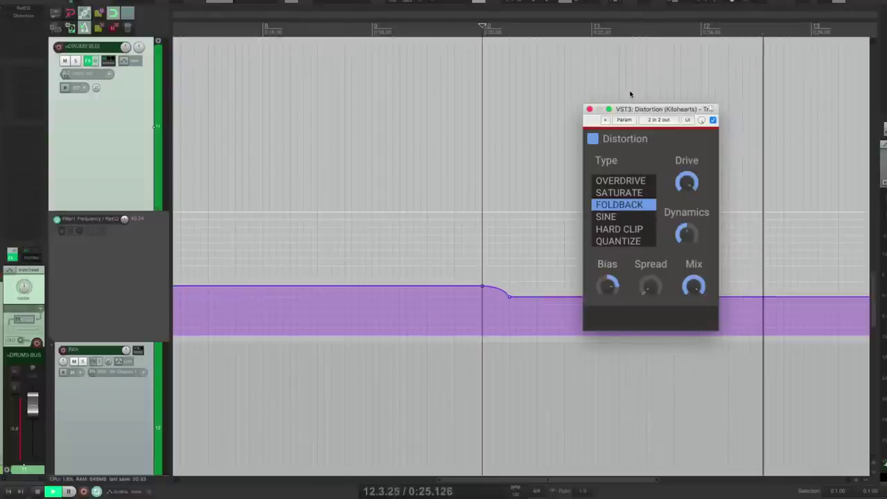
{"action": "key", "text": "space"}
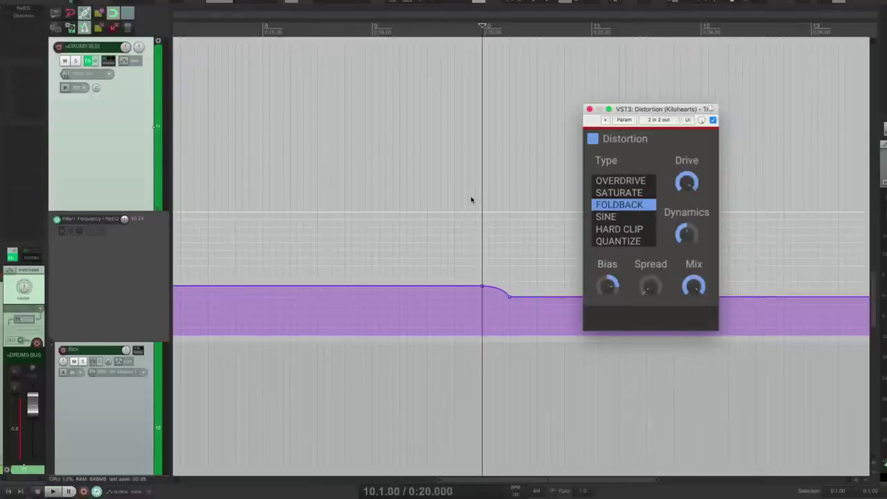
{"action": "key", "text": "space"}
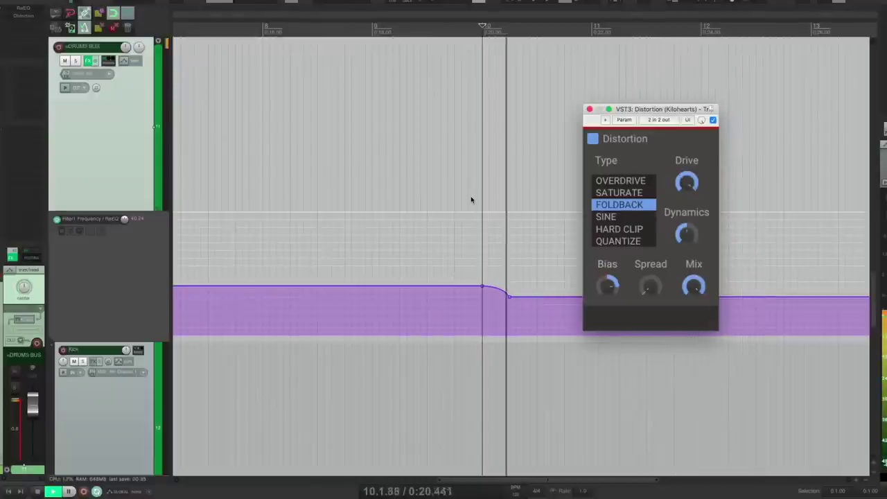
{"action": "left_click", "coordinate": [589, 109]}
{"action": "key", "text": "space"}
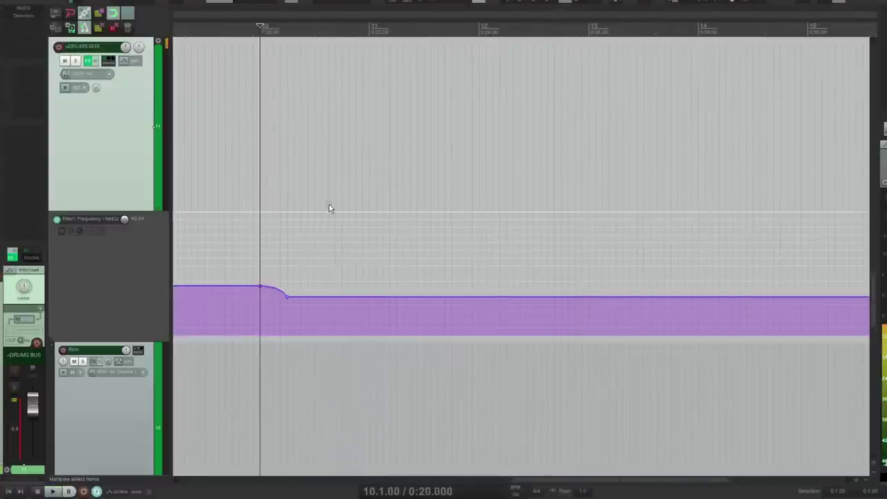
{"action": "scroll", "coordinate": [328, 206], "scroll_direction": "up", "scroll_amount": 3}
{"action": "scroll", "coordinate": [243, 166], "scroll_direction": "up", "scroll_amount": 3}
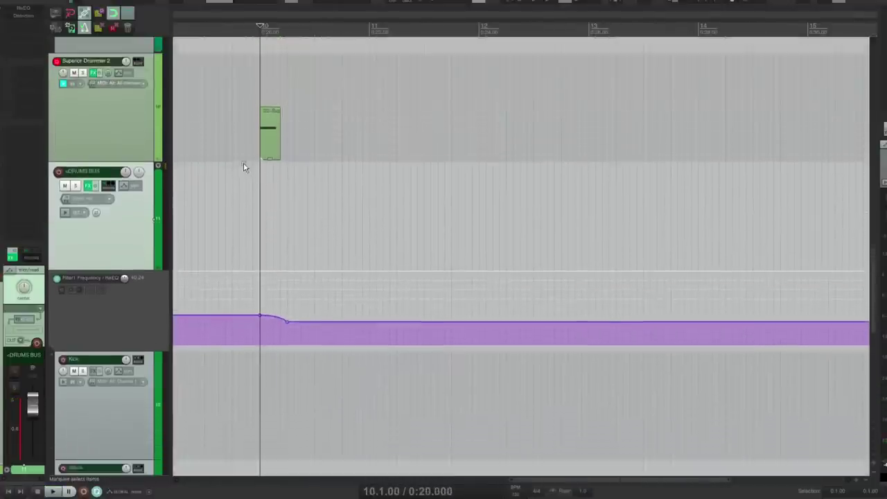
{"action": "left_click", "coordinate": [103, 115]}
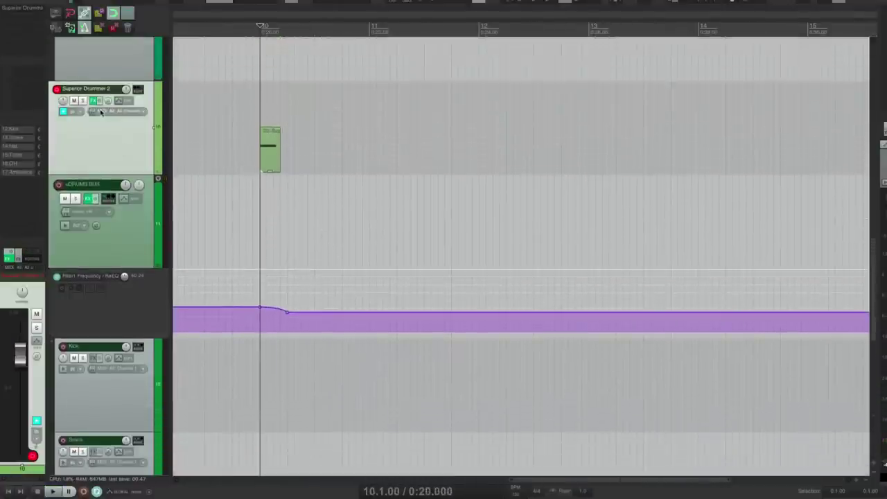
{"action": "left_click", "coordinate": [128, 241]}
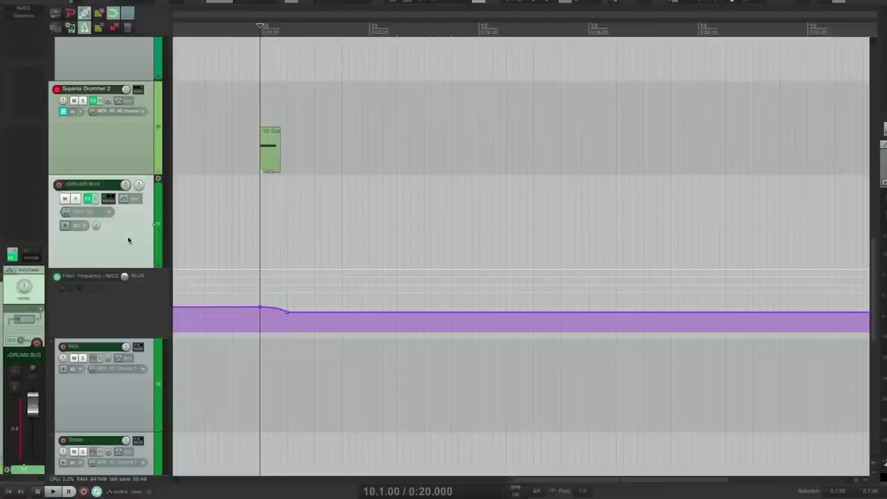
Step: Open the drum bus ReEQ and add a second band, nudging it down to about 447 Hz
{"action": "left_click", "coordinate": [24, 10]}
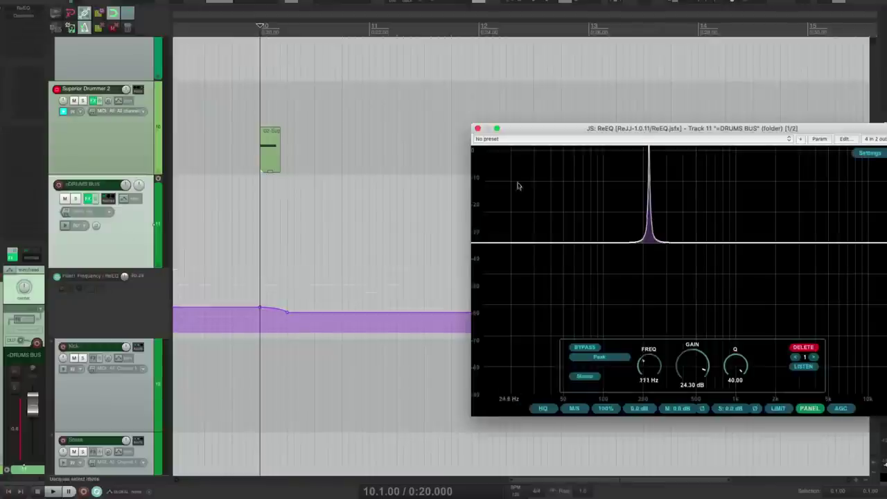
{"action": "left_click", "coordinate": [699, 243]}
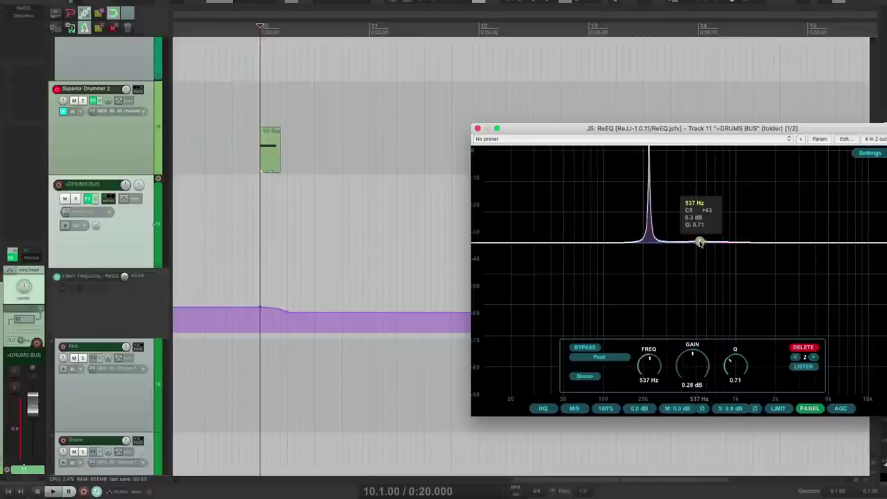
{"action": "left_click_drag", "start_coordinate": [696, 242], "coordinate": [691, 242]}
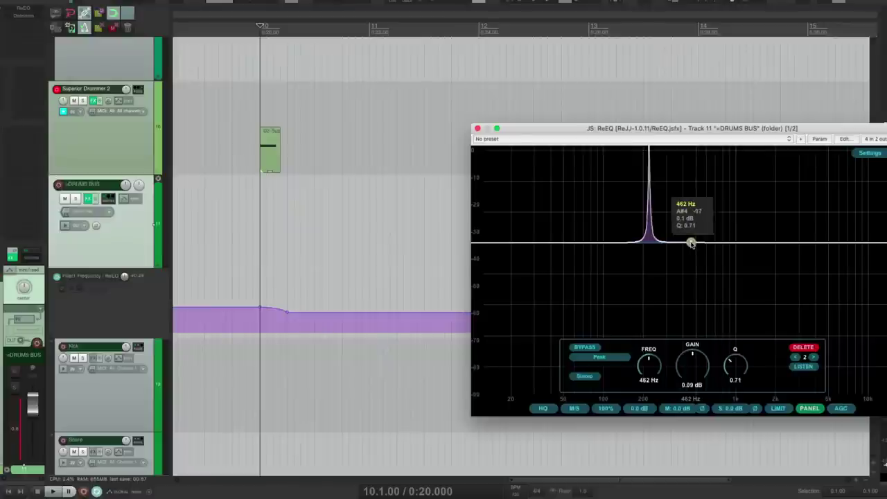
{"action": "left_click_drag", "start_coordinate": [689, 243], "coordinate": [688, 242]}
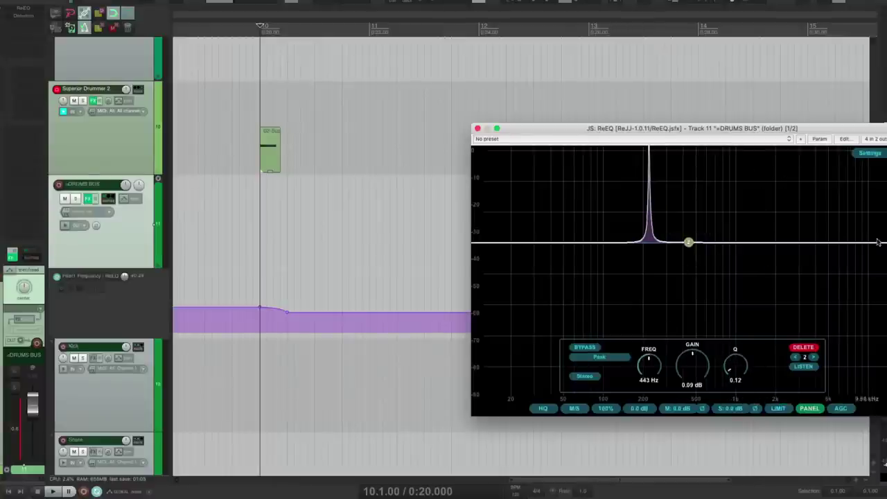
{"action": "scroll", "coordinate": [734, 367], "scroll_direction": "down", "scroll_amount": 3}
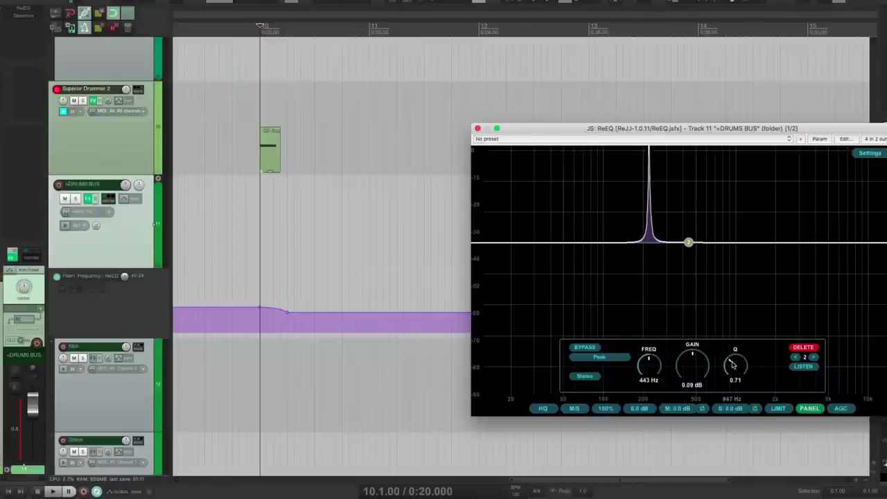
{"action": "scroll", "coordinate": [753, 311], "scroll_direction": "up", "scroll_amount": 2}
{"action": "scroll", "coordinate": [743, 315], "scroll_direction": "up", "scroll_amount": 1}
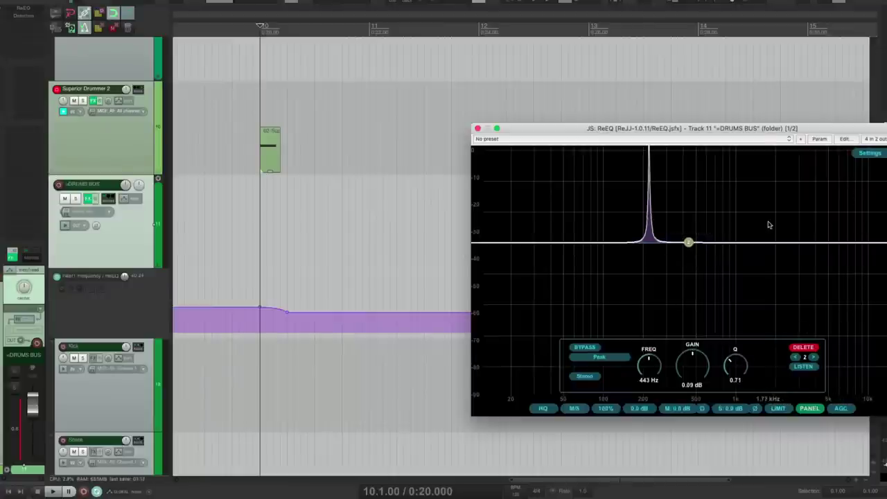
Step: Try narrowing band 2 to Q 2.54, then restore its default Q of 0.71
{"action": "left_click_drag", "start_coordinate": [755, 125], "coordinate": [575, 85]}
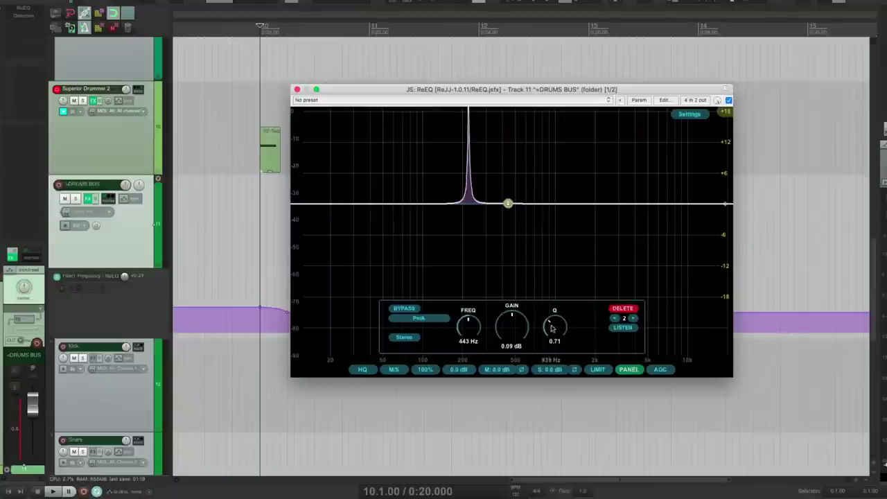
{"action": "scroll", "coordinate": [572, 250], "scroll_direction": "down", "scroll_amount": 5}
{"action": "scroll", "coordinate": [687, 223], "scroll_direction": "down", "scroll_amount": 1}
{"action": "left_click_drag", "start_coordinate": [554, 323], "coordinate": [586, 184]}
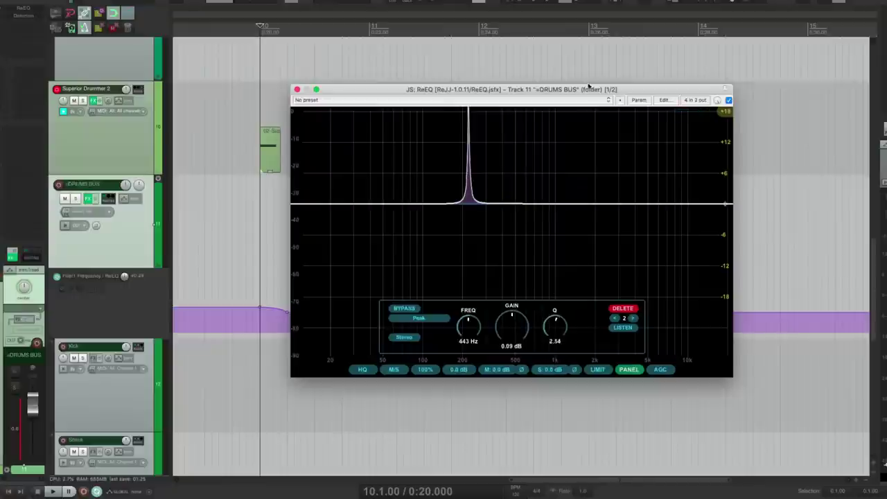
{"action": "key", "text": "ctrl+z"}
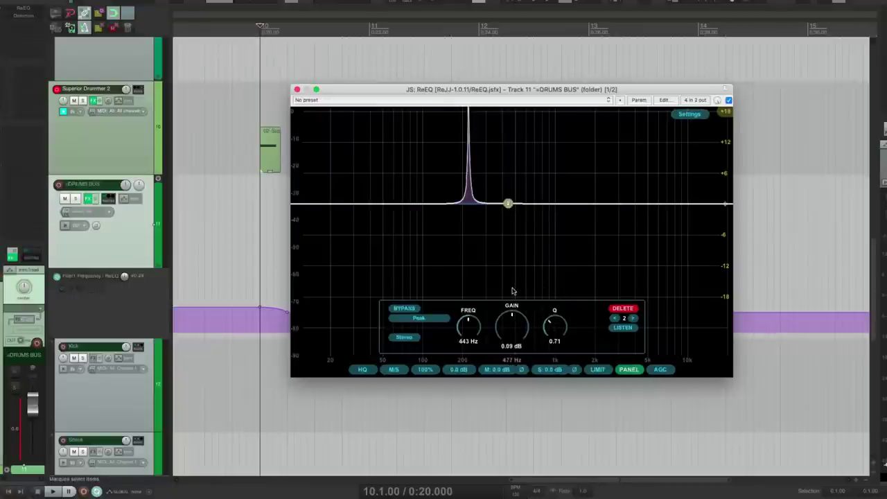
{"action": "double_click", "coordinate": [556, 316]}
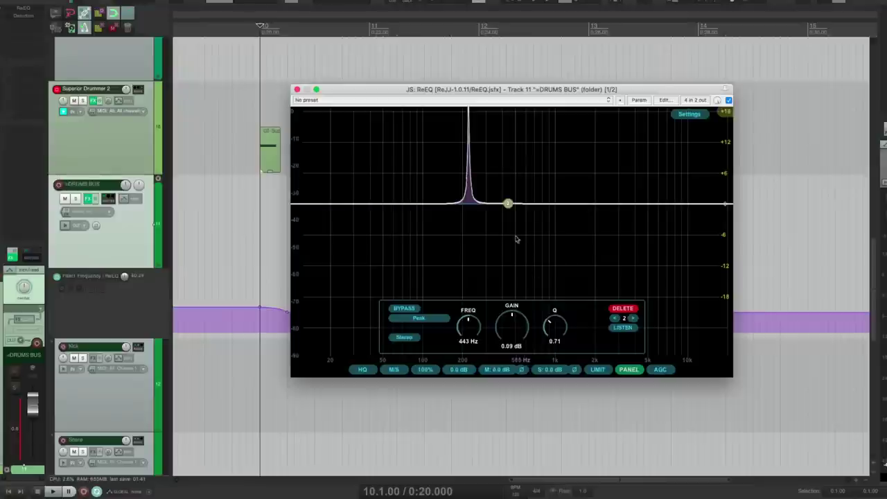
Step: Add a third band at 1.56 kHz, then delete bands 3 and 2 and enlarge the ReEQ window
{"action": "double_click", "coordinate": [579, 204]}
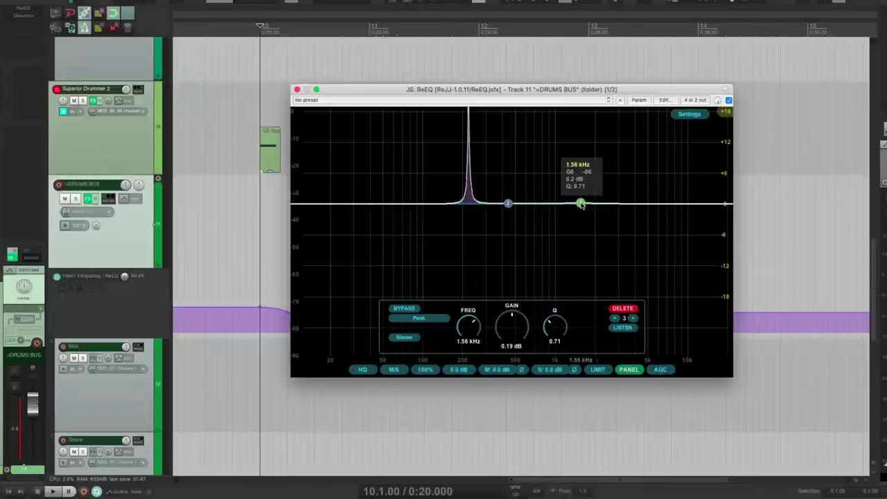
{"action": "left_click", "coordinate": [622, 309]}
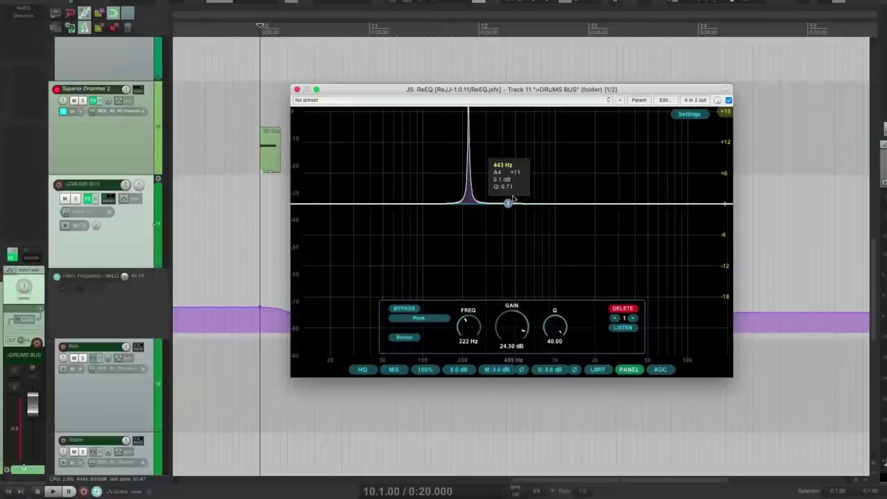
{"action": "left_click", "coordinate": [623, 309]}
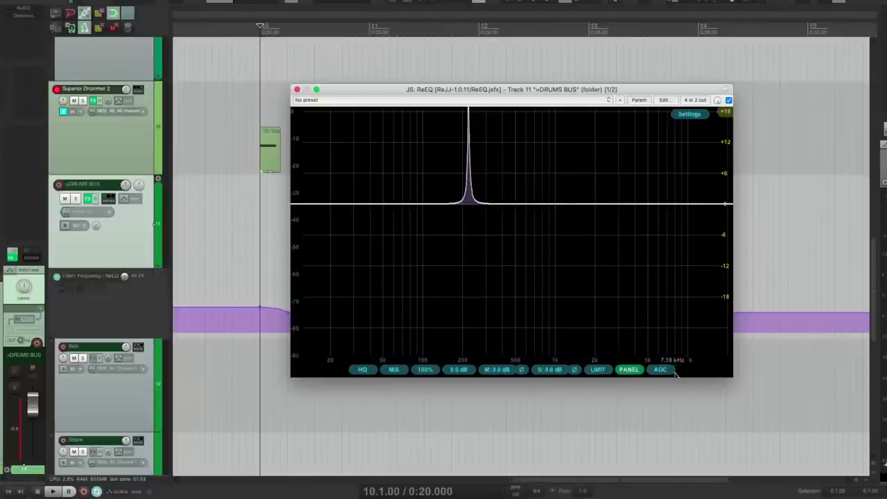
{"action": "left_click_drag", "start_coordinate": [677, 376], "coordinate": [668, 466]}
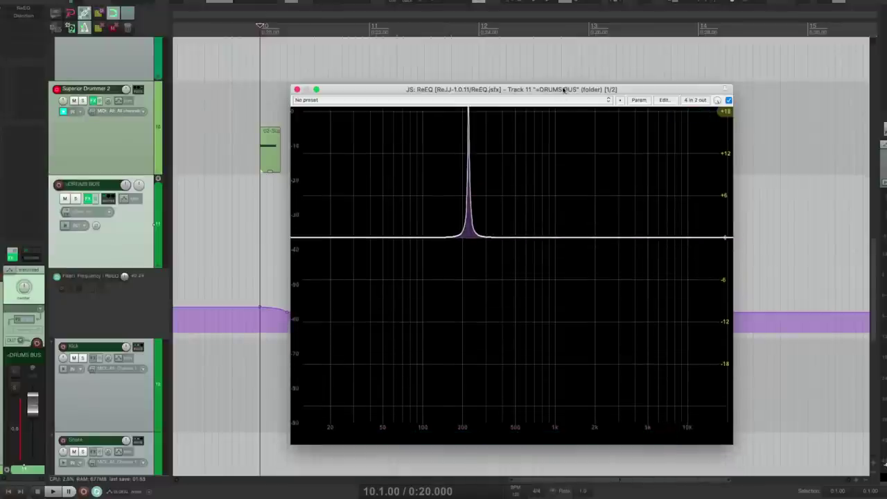
Step: Add a new, nearly flat band near 555 Hz and close the ReEQ window
{"action": "double_click", "coordinate": [522, 221]}
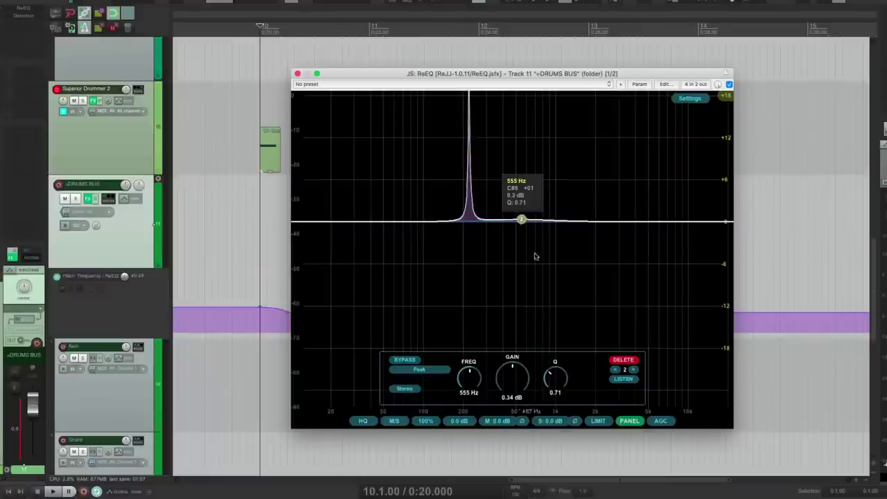
{"action": "scroll", "coordinate": [563, 305], "scroll_direction": "up", "scroll_amount": 8}
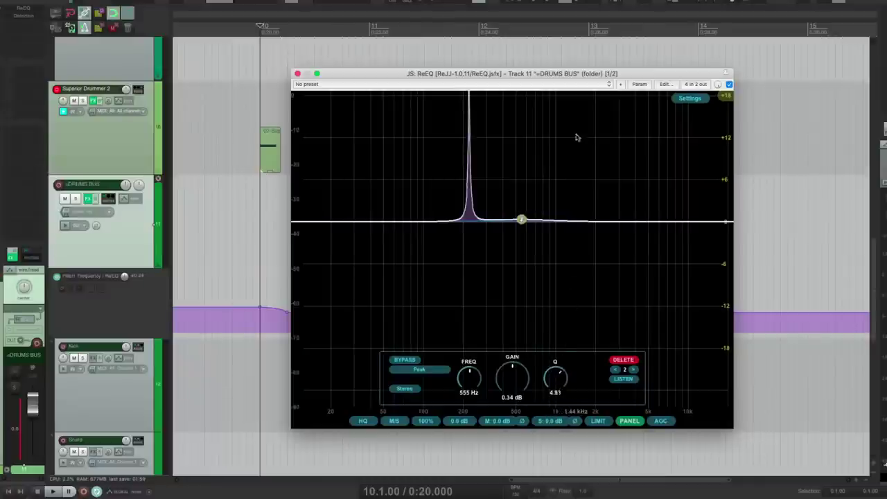
{"action": "scroll", "coordinate": [575, 137], "scroll_direction": "down", "scroll_amount": 8}
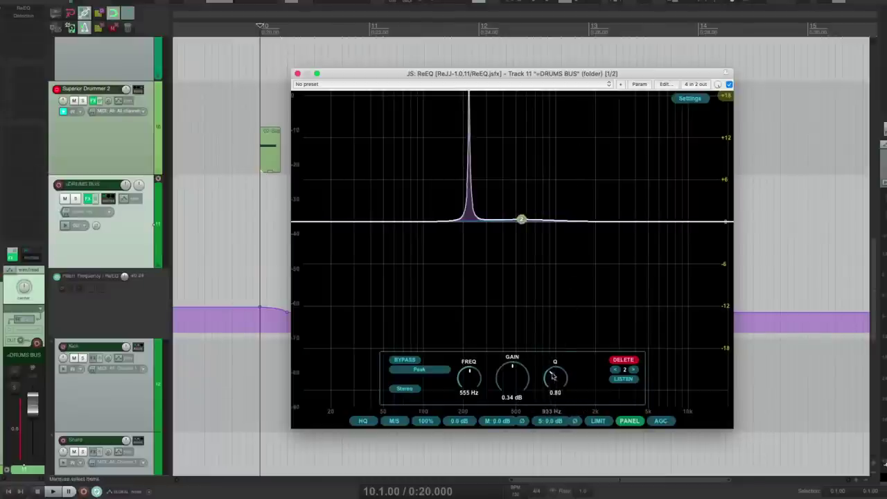
{"action": "scroll", "coordinate": [560, 307], "scroll_direction": "down", "scroll_amount": 2}
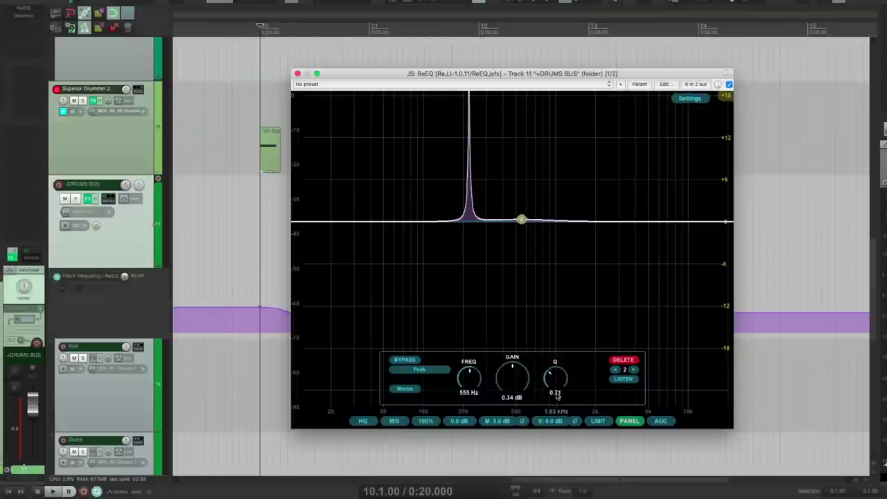
{"action": "left_click", "coordinate": [215, 105]}
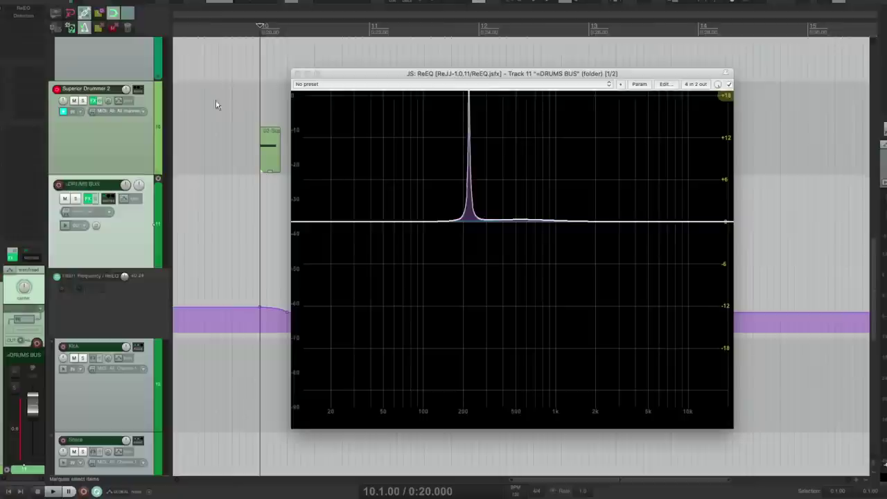
{"action": "left_click", "coordinate": [296, 73]}
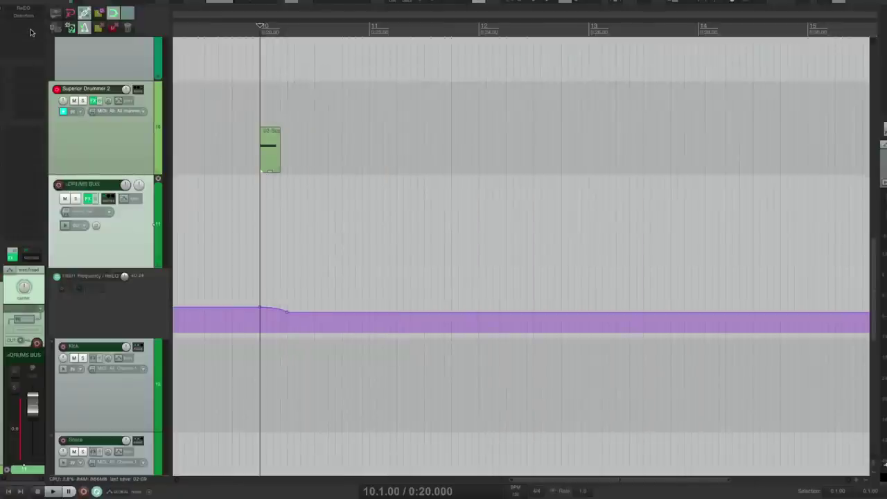
Step: Add a duplicate ReEQ to the drum bus and select its band 2
{"action": "key", "text": "f"}
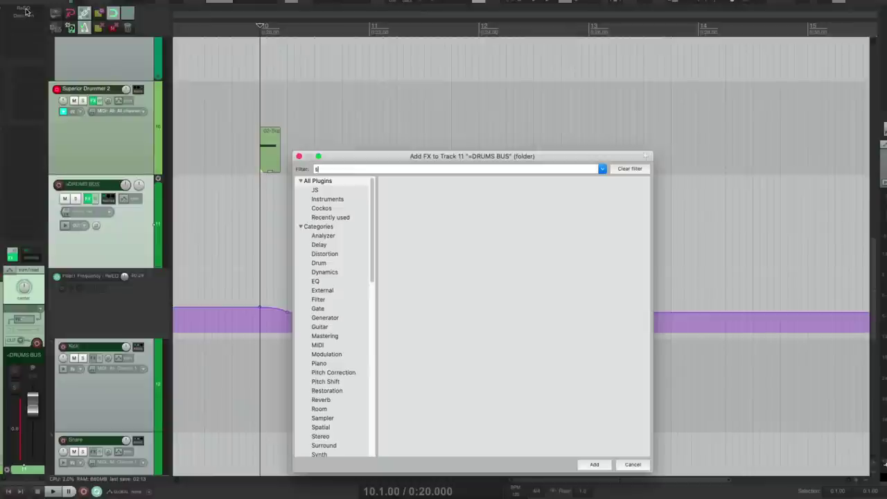
{"action": "left_click", "coordinate": [25, 25]}
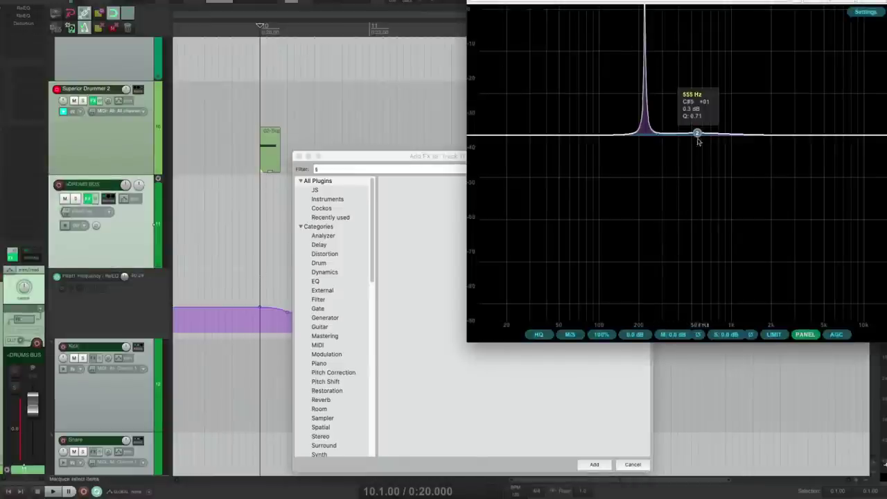
{"action": "left_click", "coordinate": [696, 134]}
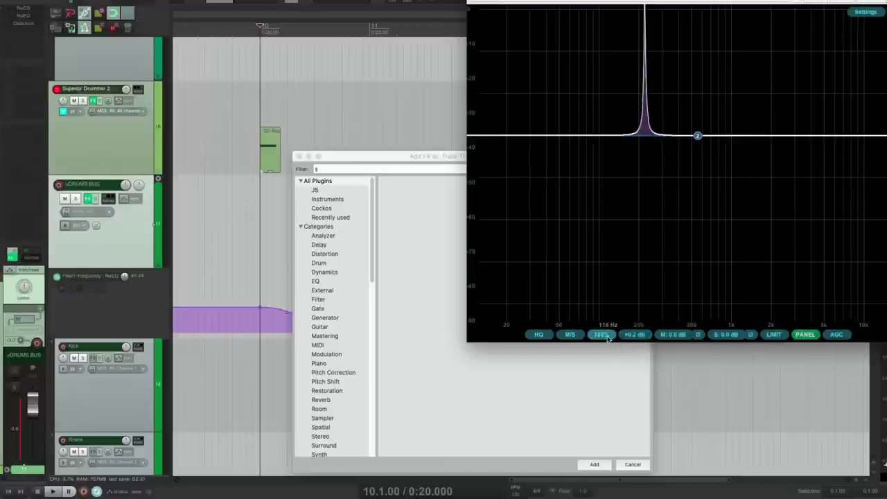
{"action": "left_click", "coordinate": [863, 13]}
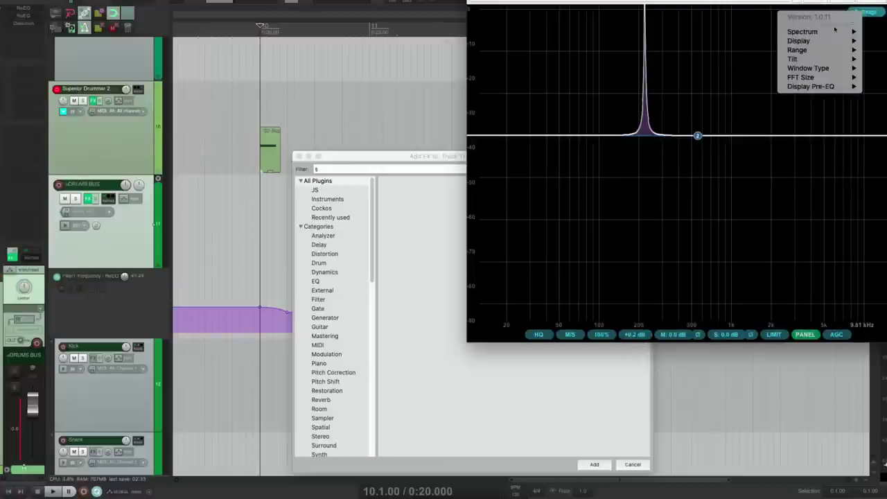
{"action": "mouse_move", "coordinate": [821, 43]}
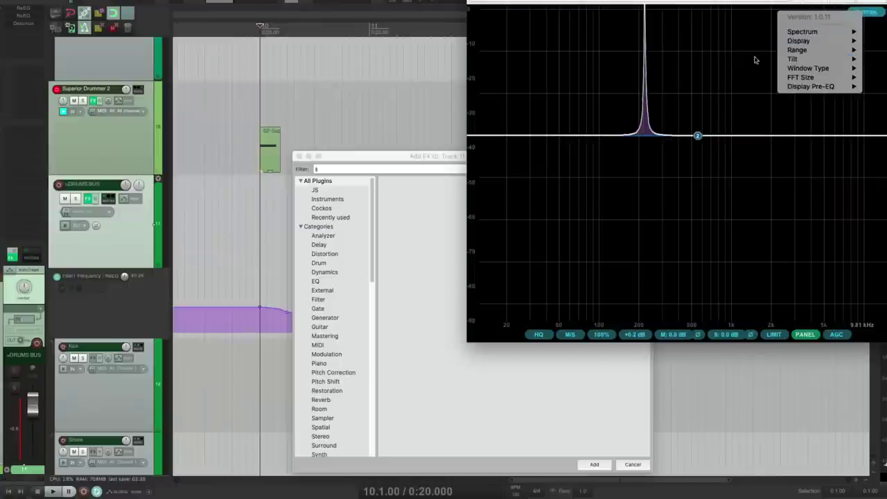
{"action": "left_click", "coordinate": [697, 136]}
Step: Shape band 2 into a +2.12 dB peak with Q 19.66 at about 537 Hz
{"action": "left_click_drag", "start_coordinate": [697, 136], "coordinate": [704, 121]}
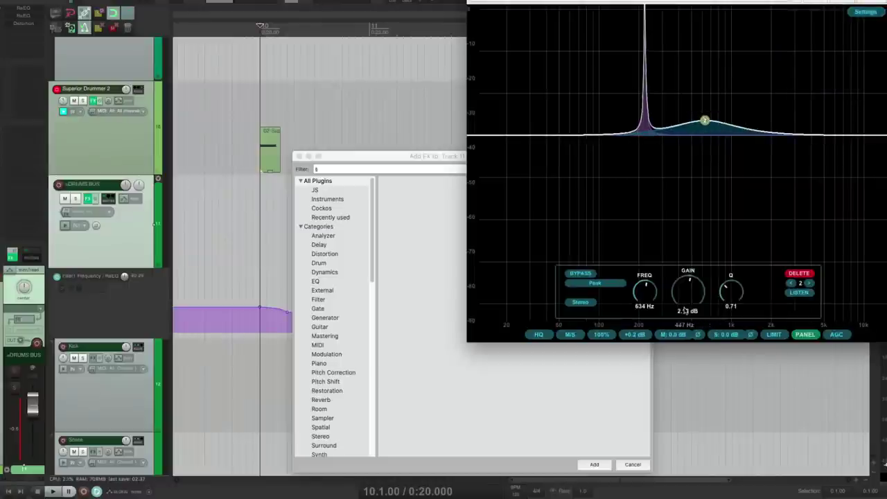
{"action": "left_click_drag", "start_coordinate": [727, 286], "coordinate": [740, 241]}
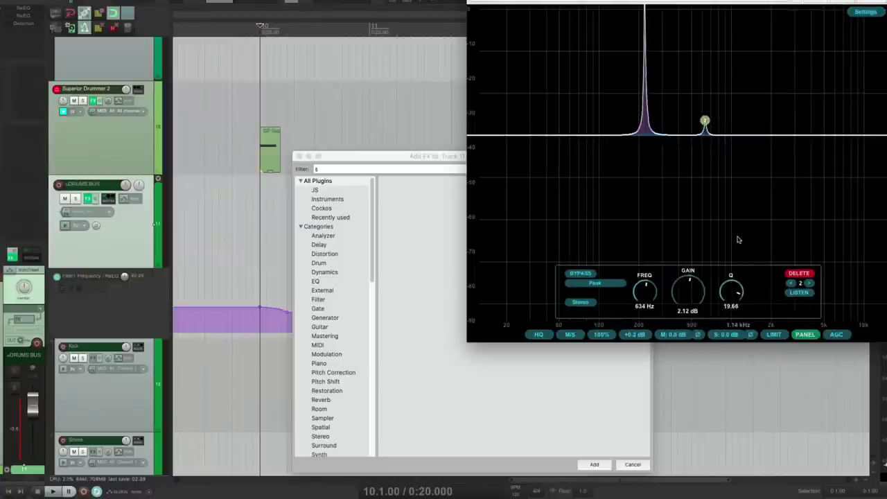
{"action": "left_click", "coordinate": [678, 118]}
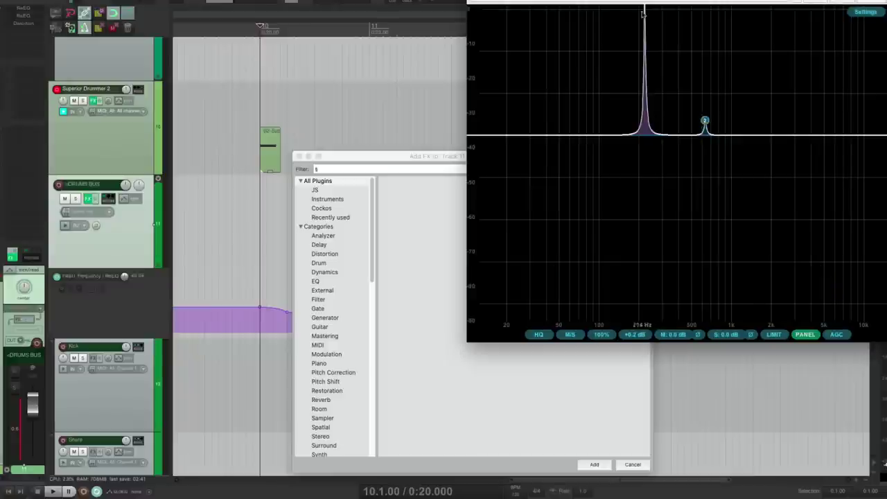
{"action": "left_click_drag", "start_coordinate": [705, 121], "coordinate": [696, 121]}
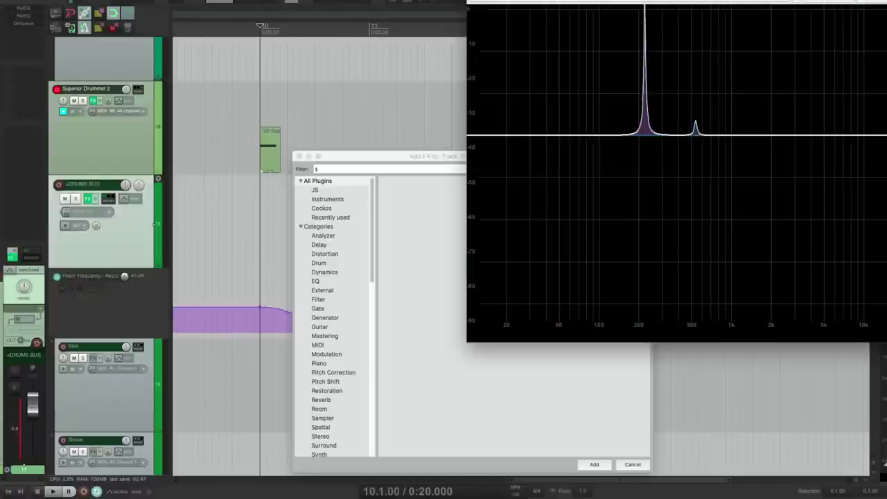
{"action": "double_click", "coordinate": [762, 3]}
{"action": "left_click", "coordinate": [96, 147]}
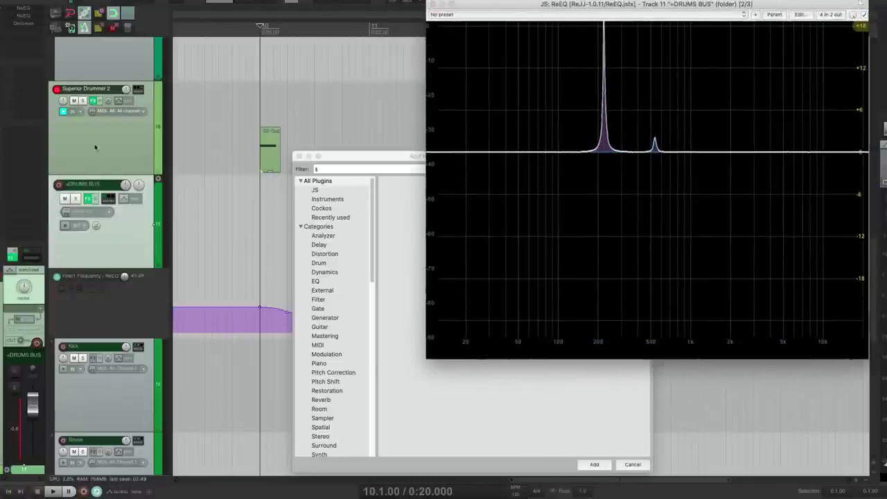
Step: In ReEQ 1/3, move band 2 up toward 2.09 kHz, flatten its width, and remove ReEQ 2/3
{"action": "left_click", "coordinate": [33, 8]}
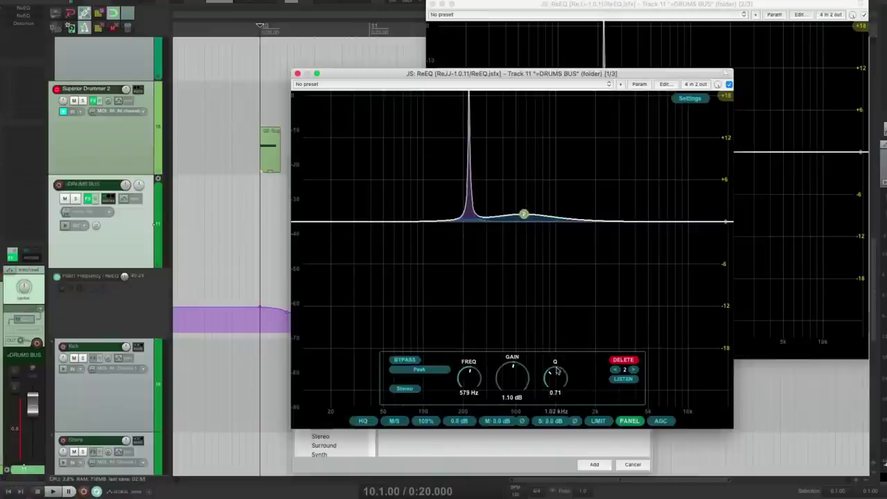
{"action": "left_click_drag", "start_coordinate": [557, 370], "coordinate": [555, 251]}
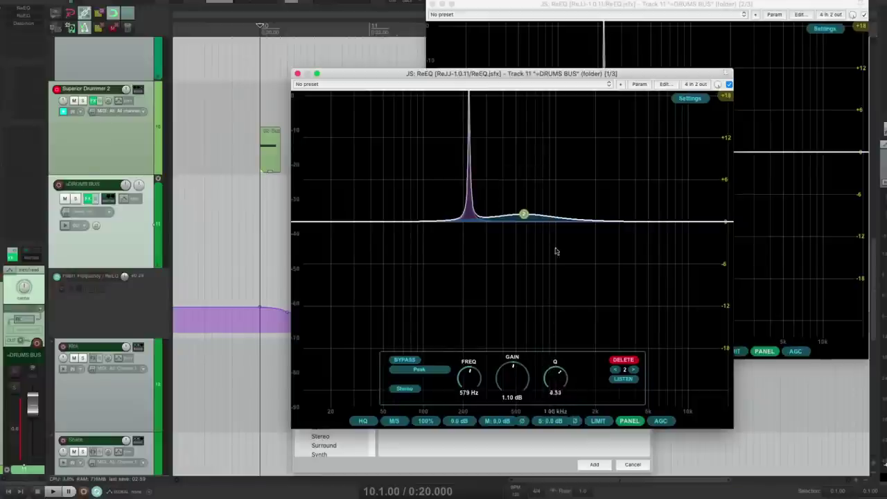
{"action": "left_click_drag", "start_coordinate": [555, 145], "coordinate": [561, 306]}
{"action": "left_click_drag", "start_coordinate": [561, 253], "coordinate": [561, 305]}
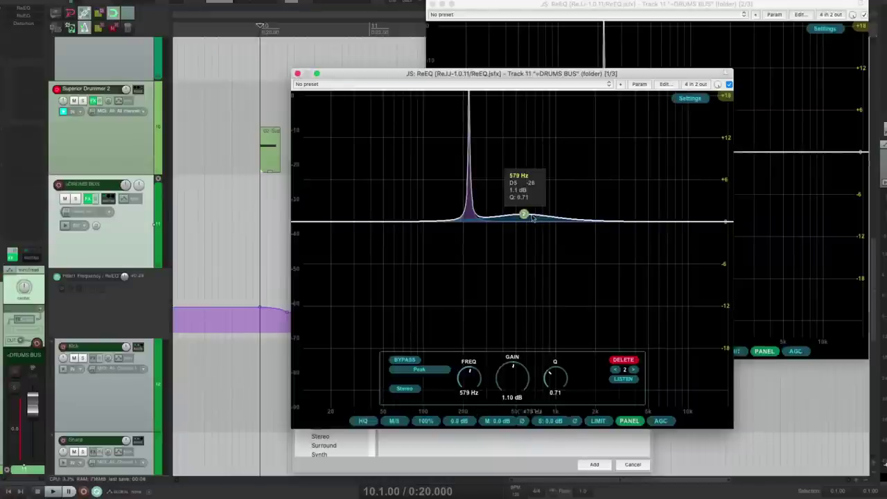
{"action": "left_click_drag", "start_coordinate": [525, 216], "coordinate": [598, 221]}
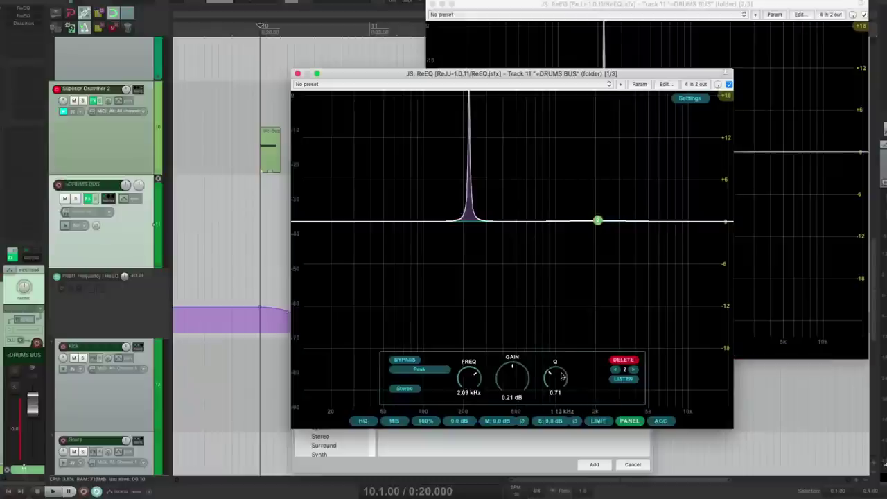
{"action": "left_click_drag", "start_coordinate": [555, 378], "coordinate": [515, 493]}
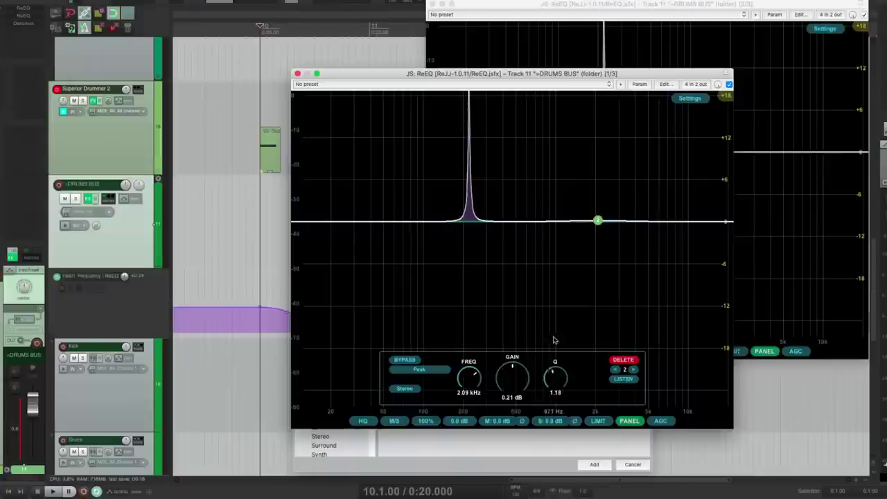
{"action": "left_click", "coordinate": [26, 18]}
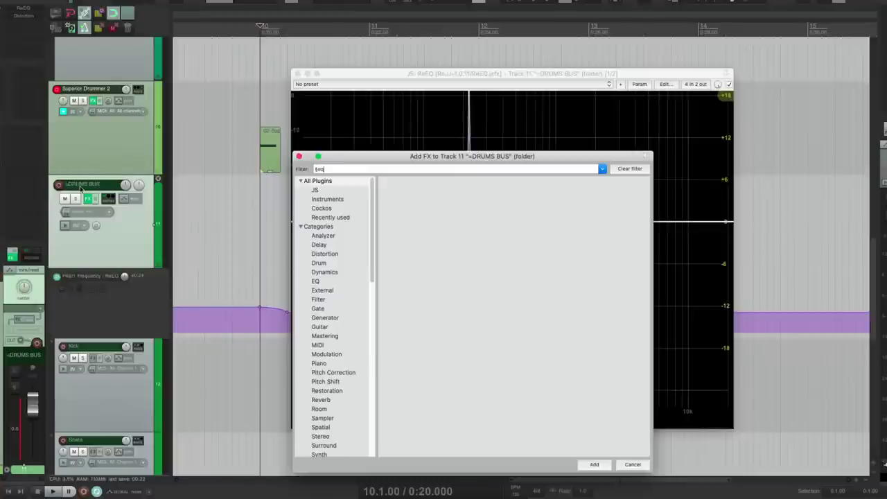
Step: Raise the drum bus plugin browser and extend its 'eq' filter with 'ov' to find TDR Nova
{"action": "left_click", "coordinate": [133, 257]}
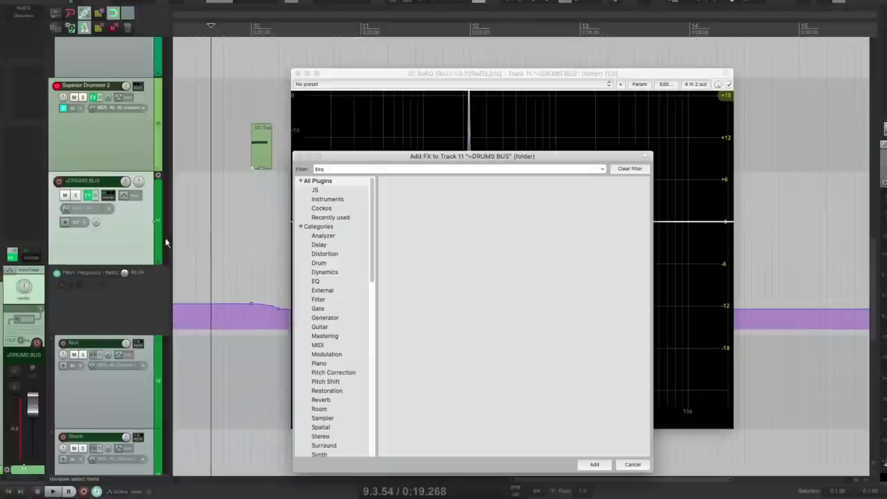
{"action": "left_click", "coordinate": [339, 156]}
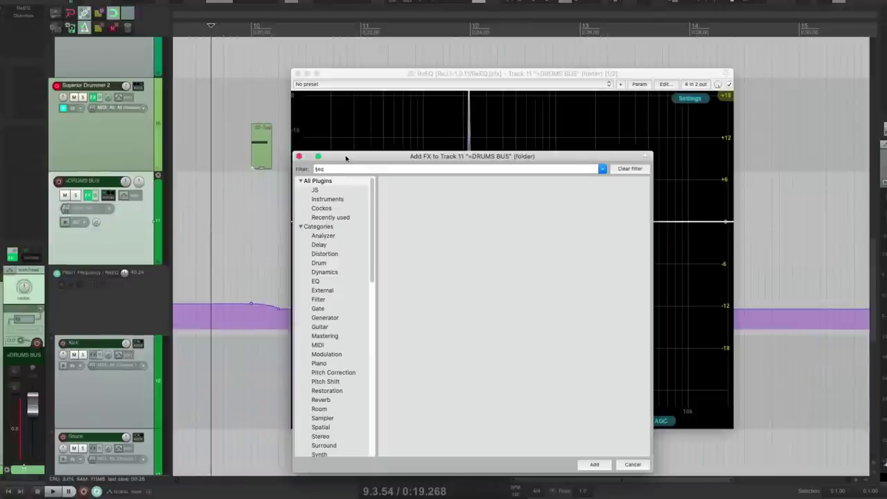
{"action": "left_click_drag", "start_coordinate": [343, 156], "coordinate": [348, 73]}
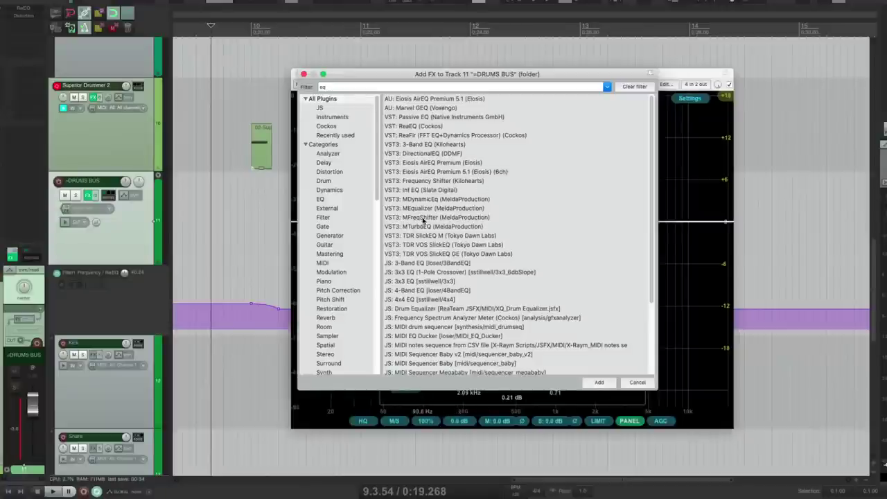
{"action": "scroll", "coordinate": [447, 239], "scroll_direction": "down", "scroll_amount": 2}
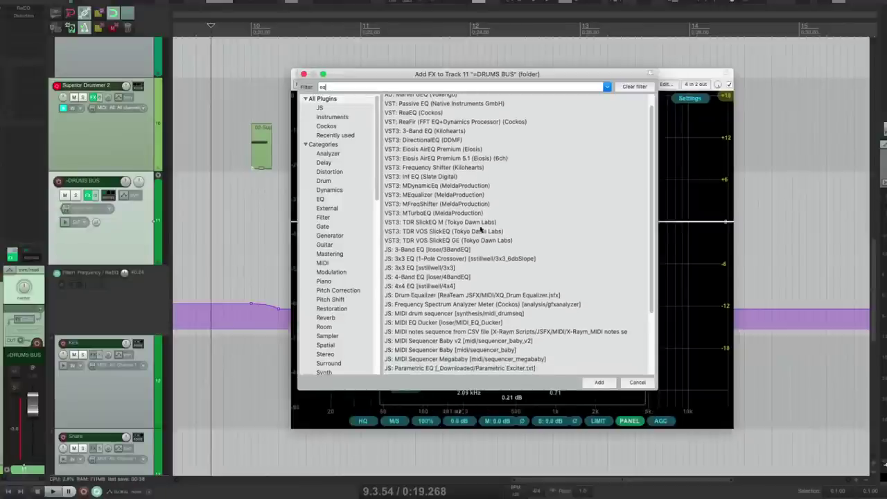
{"action": "scroll", "coordinate": [645, 239], "scroll_direction": "down", "scroll_amount": 3}
{"action": "scroll", "coordinate": [645, 239], "scroll_direction": "up", "scroll_amount": 5}
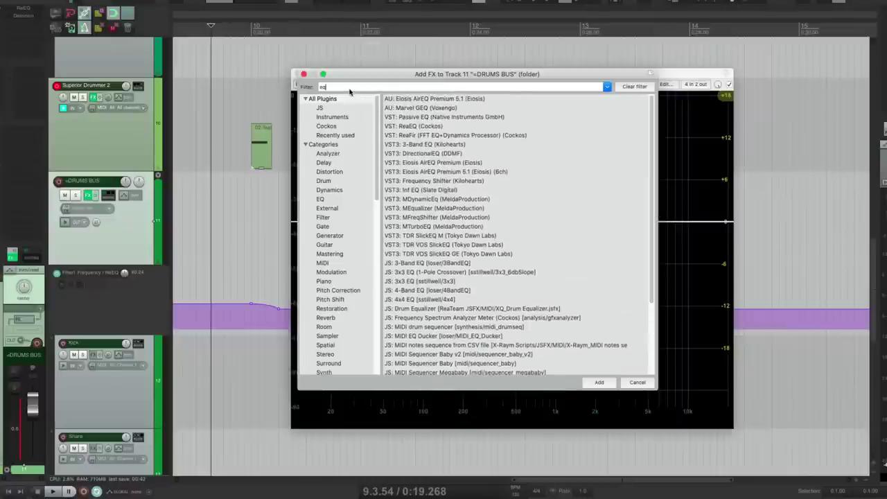
{"action": "type", "text": "o"}
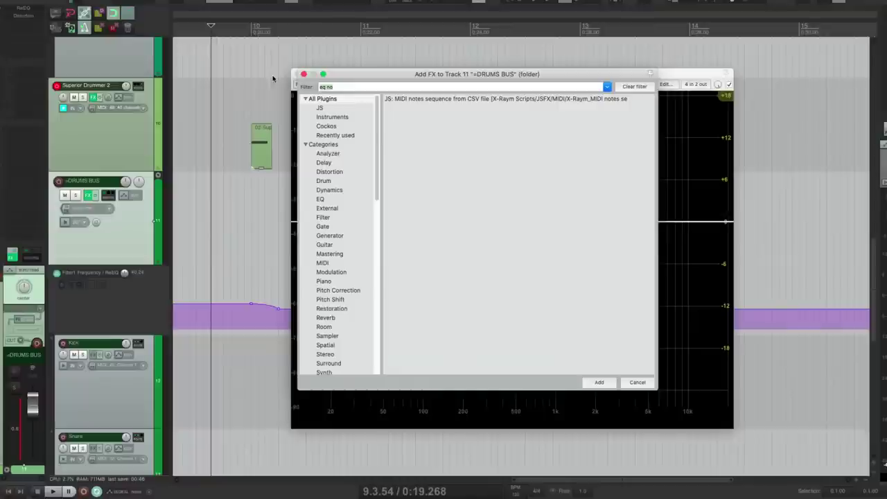
{"action": "type", "text": "v"}
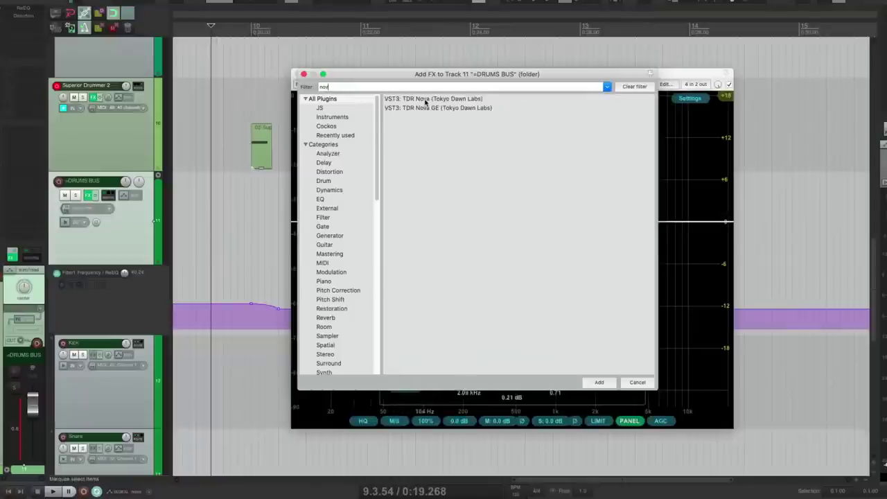
Step: Insert TDR Nova GE and make band II a Q 12, +6.2 dB peak at 441 Hz
{"action": "left_click", "coordinate": [428, 99]}
{"action": "double_click", "coordinate": [450, 108]}
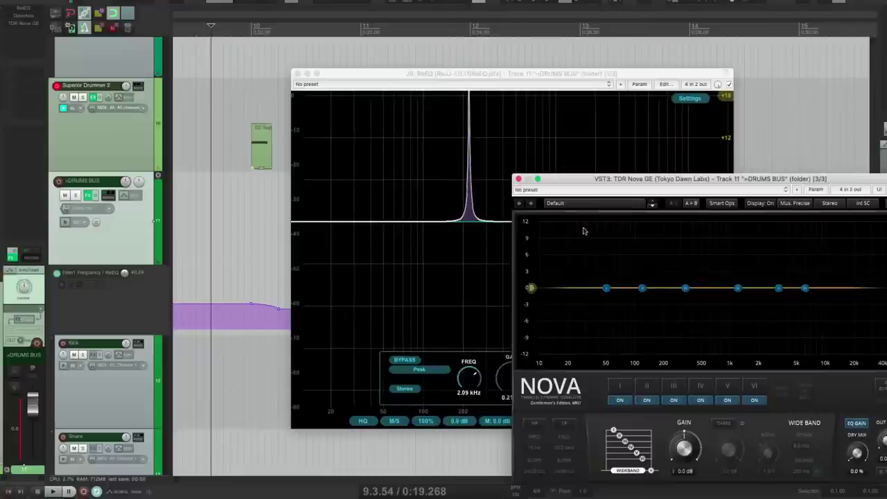
{"action": "left_click", "coordinate": [642, 287]}
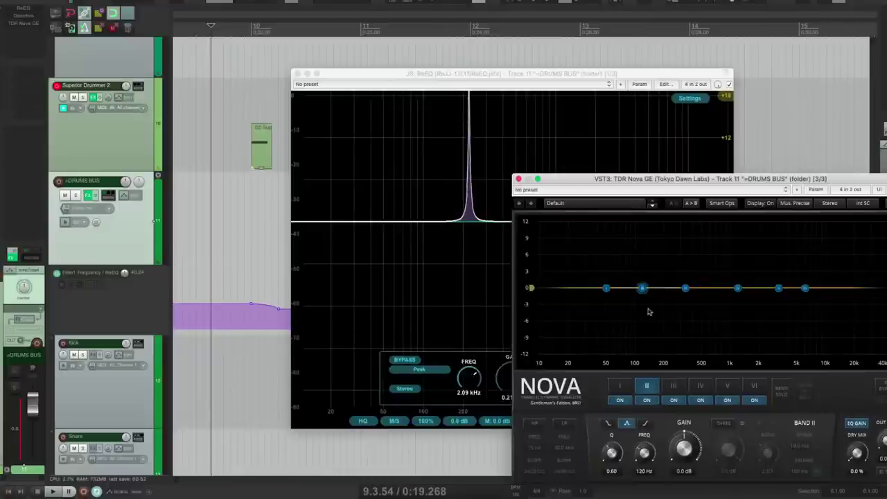
{"action": "left_click_drag", "start_coordinate": [612, 450], "coordinate": [612, 437]}
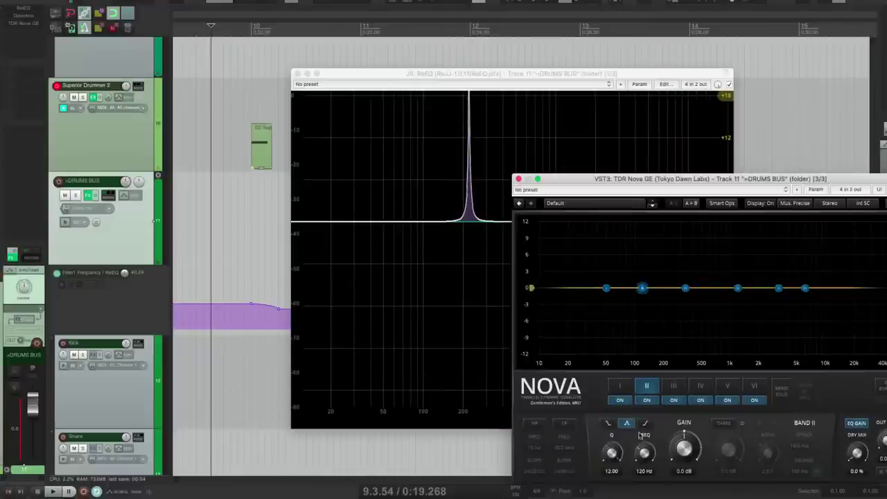
{"action": "left_click_drag", "start_coordinate": [673, 451], "coordinate": [643, 428]}
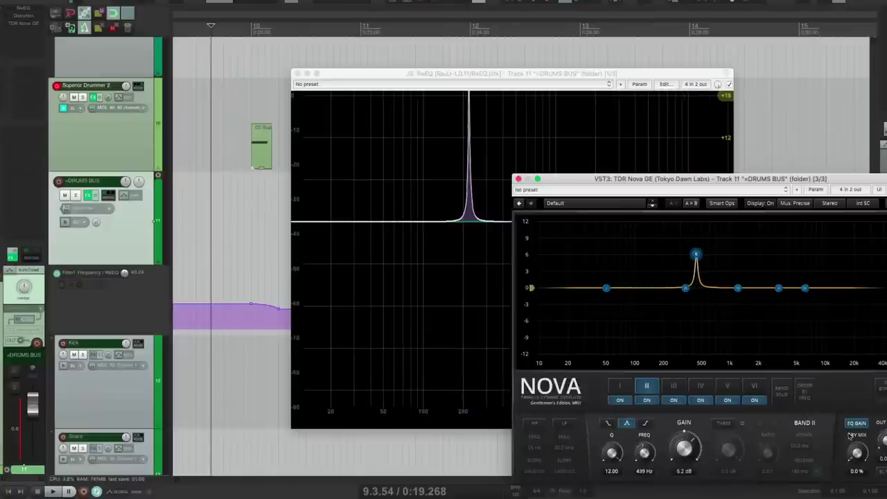
Step: Show the Band 2 Frequency envelope, move Nova aside, and close the ReaEQ window
{"action": "left_click", "coordinate": [854, 426]}
{"action": "left_click_drag", "start_coordinate": [790, 181], "coordinate": [784, 121]}
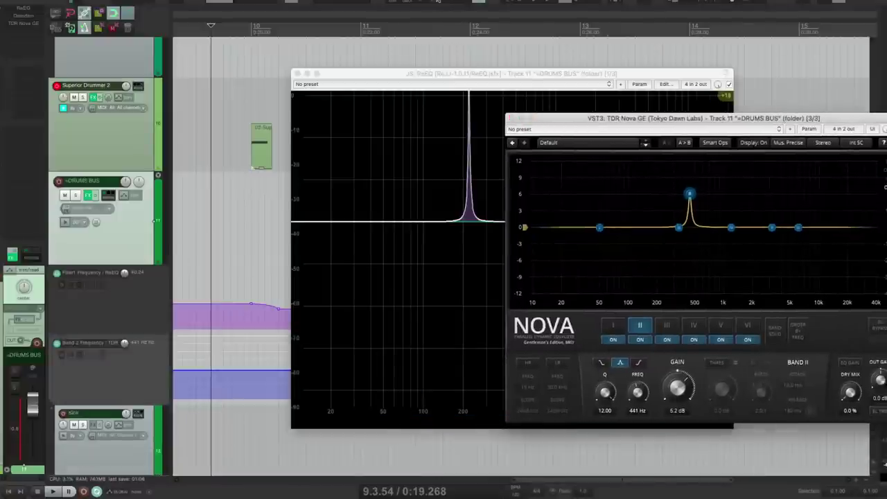
{"action": "left_click", "coordinate": [295, 74]}
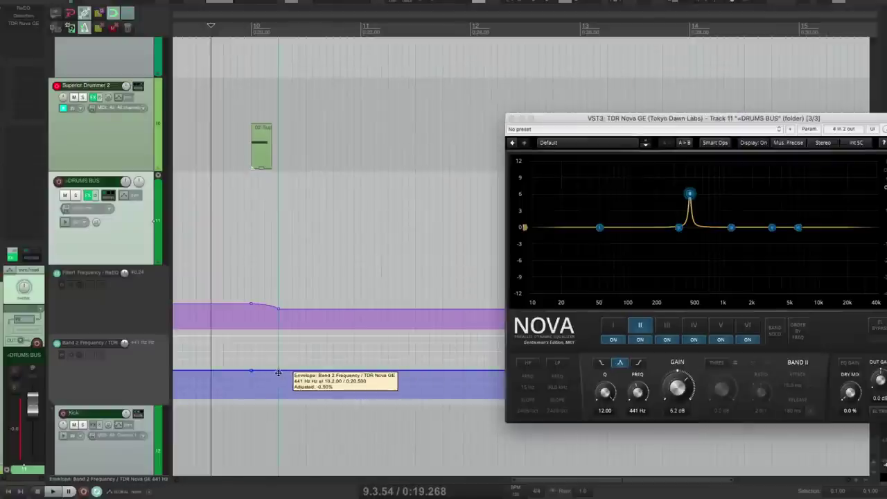
Step: Add a Band 2 envelope point at 10.2.00 dropping to about 227 Hz, and curve the drop
{"action": "mouse_move", "coordinate": [276, 372]}
{"action": "left_mouse_down"}
{"action": "mouse_move", "coordinate": [279, 388]}
{"action": "mouse_move", "coordinate": [279, 375]}
{"action": "left_mouse_up"}
{"action": "double_click", "coordinate": [130, 256]}
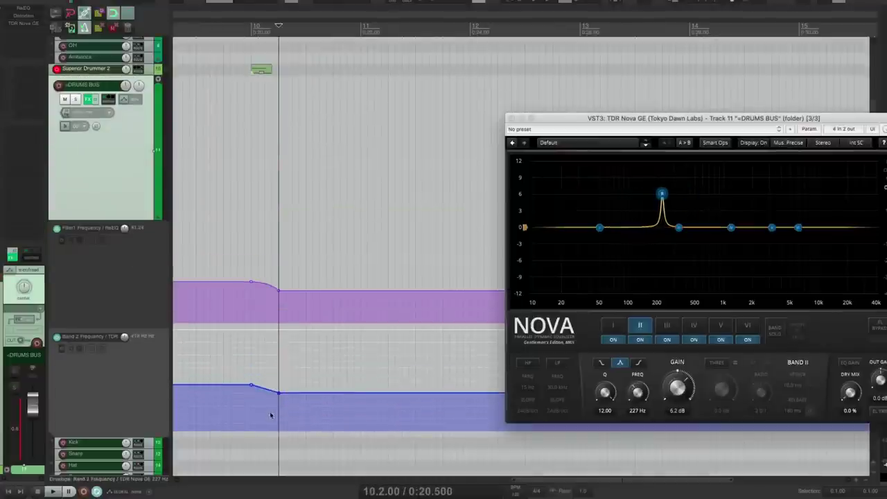
{"action": "mouse_move", "coordinate": [277, 394]}
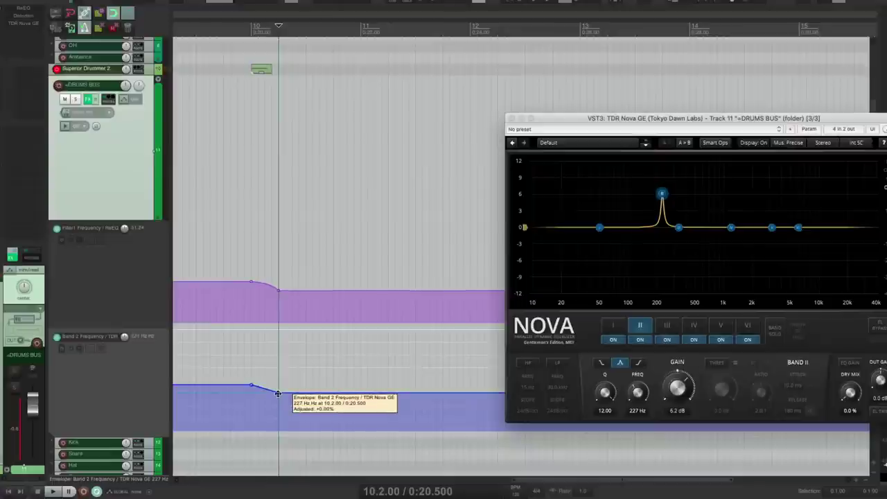
{"action": "left_click_drag", "start_coordinate": [274, 392], "coordinate": [263, 382]}
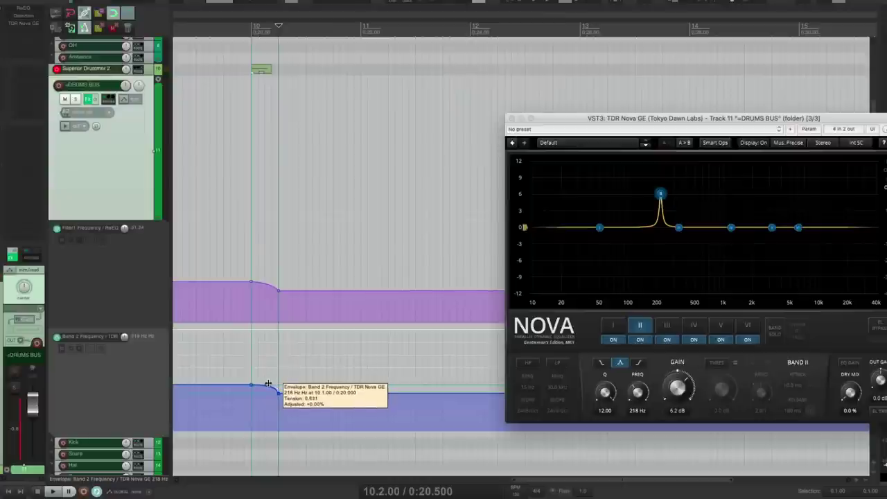
{"action": "left_click", "coordinate": [250, 358]}
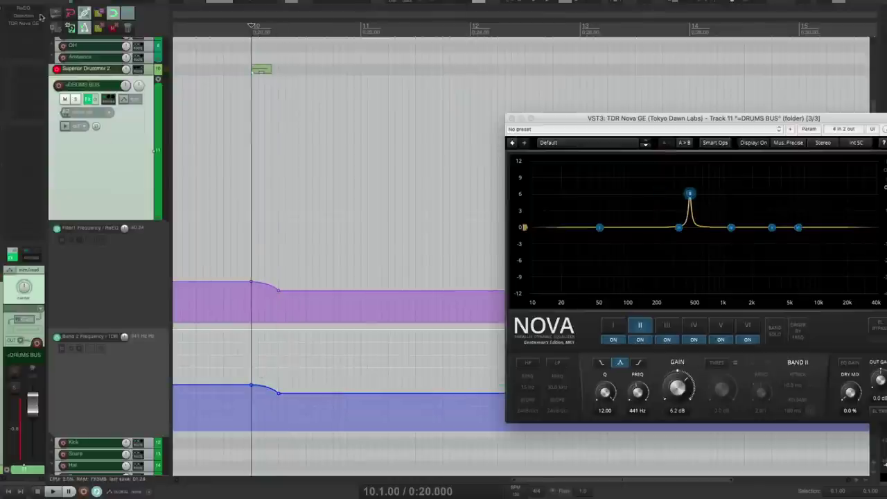
Step: Audition the sweep and boost Nova's band II to 17 dB
{"action": "key", "text": "space"}
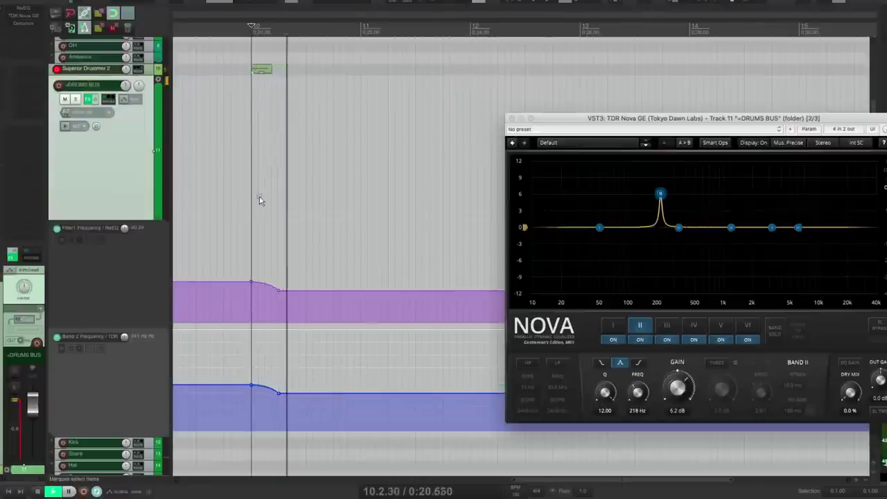
{"action": "key", "text": "space"}
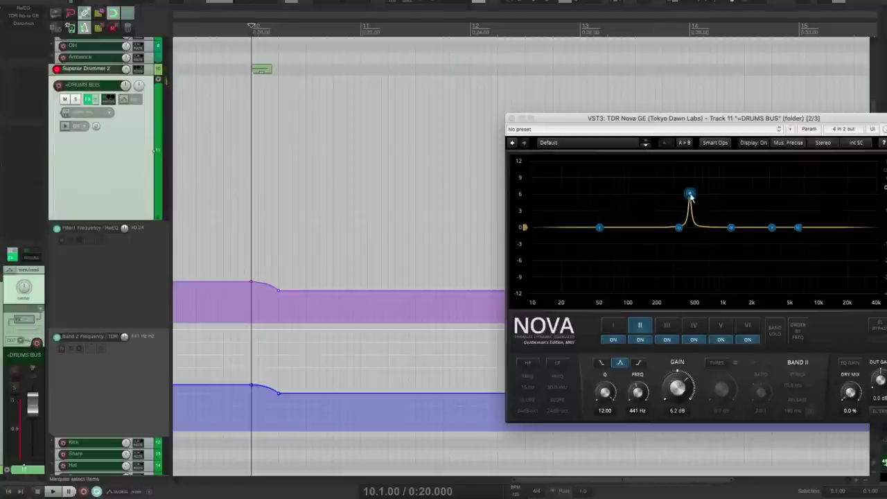
{"action": "left_click_drag", "start_coordinate": [678, 388], "coordinate": [676, 374]}
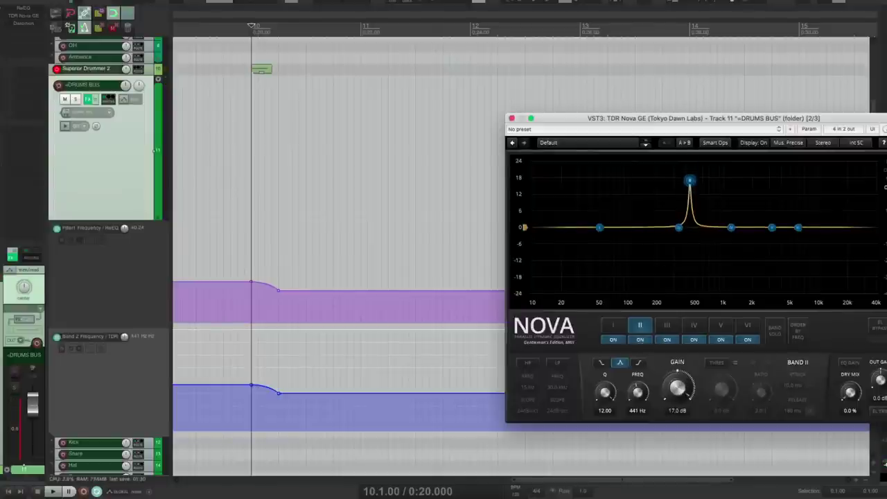
{"action": "key", "text": "space"}
{"action": "key", "text": "space"}
Step: Select band IV, try its frequency near 616 Hz, and audition the bands
{"action": "left_click", "coordinate": [731, 229]}
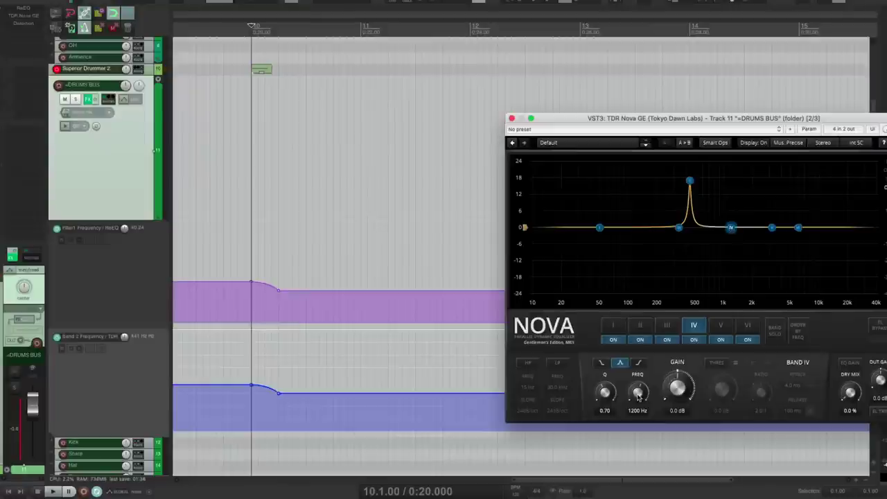
{"action": "mouse_move", "coordinate": [637, 393]}
{"action": "left_mouse_down"}
{"action": "mouse_move", "coordinate": [637, 409]}
{"action": "mouse_move", "coordinate": [638, 400]}
{"action": "left_mouse_up"}
{"action": "left_click", "coordinate": [252, 221]}
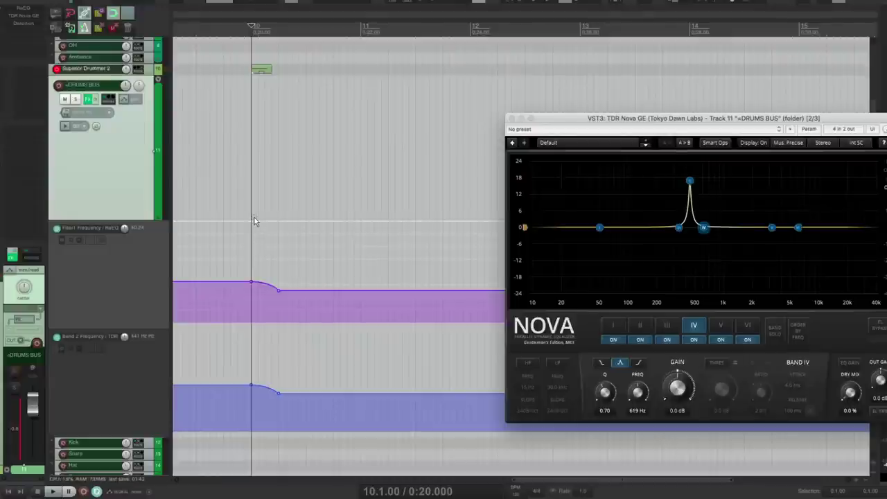
{"action": "key", "text": "space"}
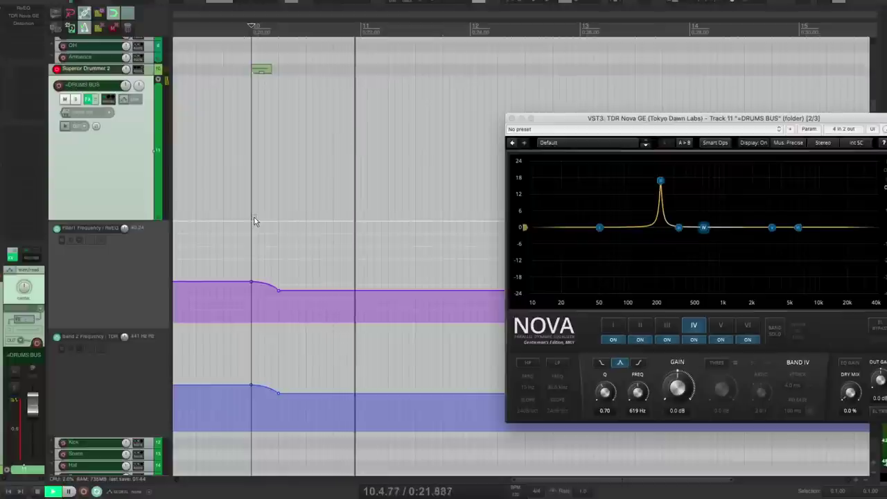
{"action": "key", "text": "space"}
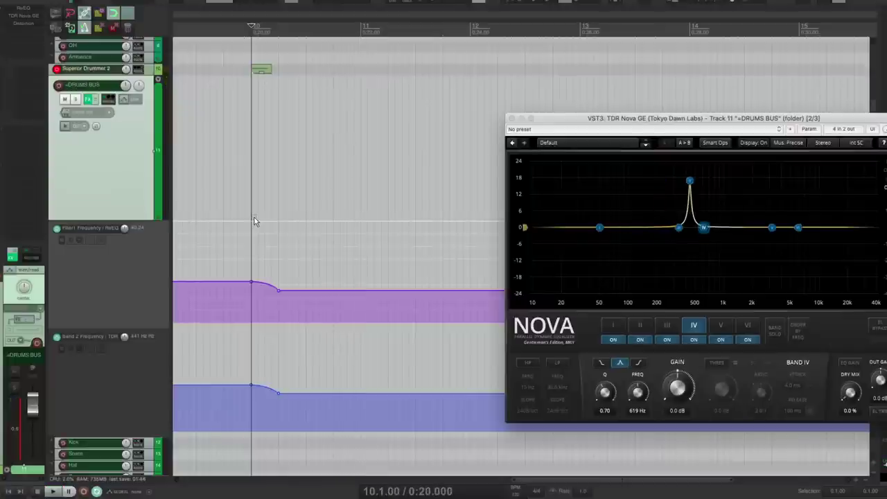
{"action": "key", "text": "space"}
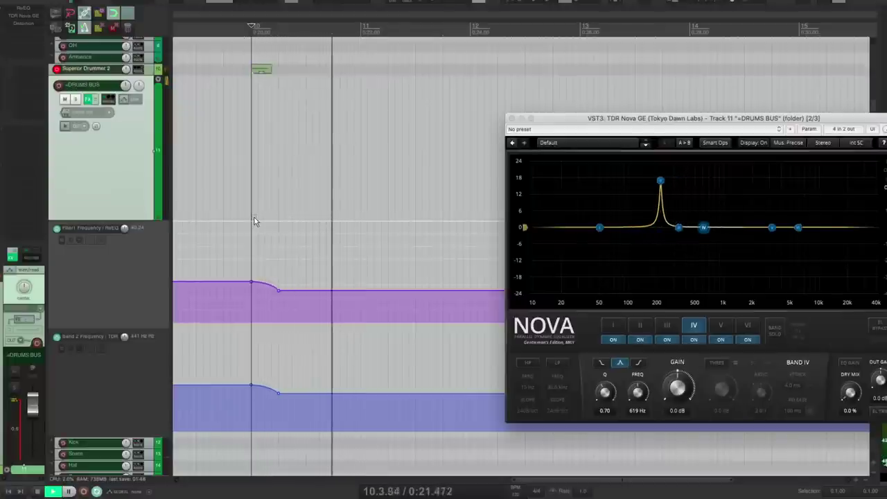
{"action": "key", "text": "space"}
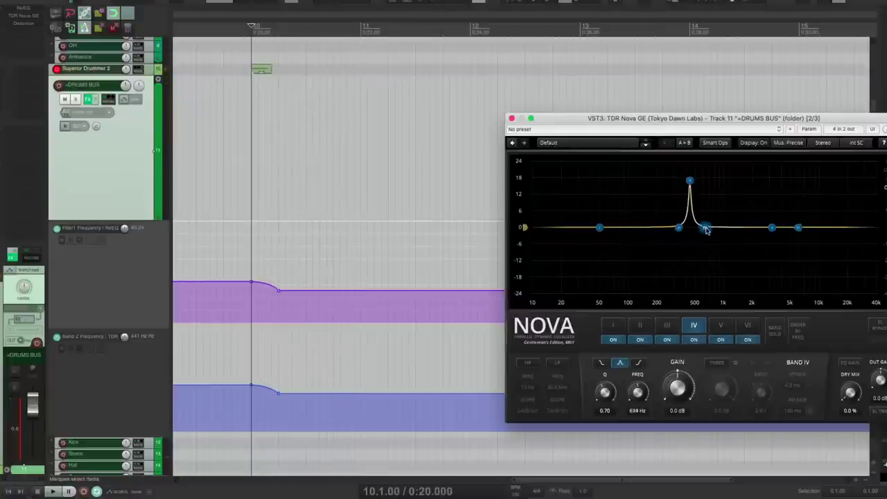
Step: Set band IV to 880 Hz with Q 12 and boost it to about 18 dB
{"action": "left_click_drag", "start_coordinate": [706, 230], "coordinate": [718, 229]}
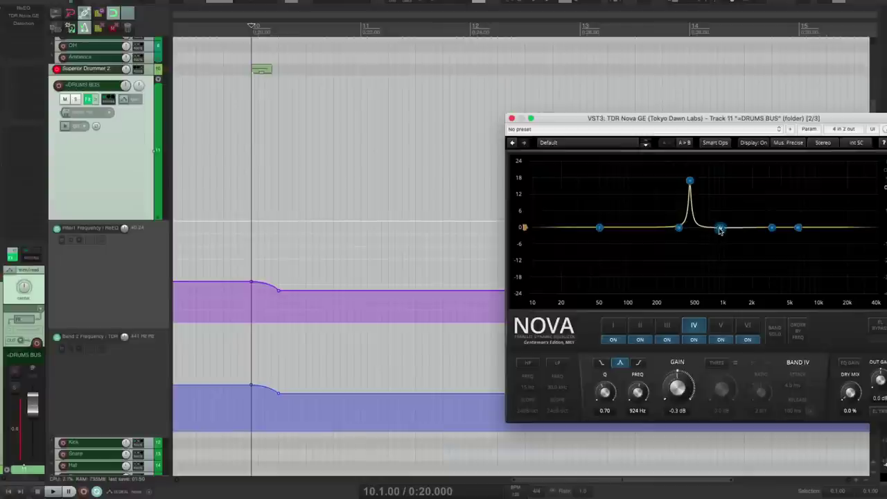
{"action": "double_click", "coordinate": [637, 411]}
{"action": "type", "text": "880"}
{"action": "key", "text": "Return"}
{"action": "left_click_drag", "start_coordinate": [606, 393], "coordinate": [606, 378]}
{"action": "left_click_drag", "start_coordinate": [677, 392], "coordinate": [677, 376]}
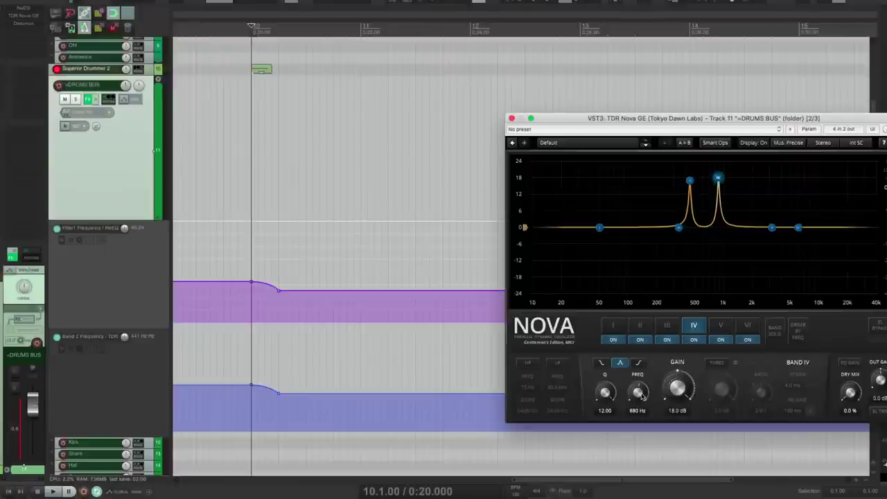
Step: Create a Band 4 Frequency envelope dropping from 880 Hz to 443 Hz at 10.2
{"action": "left_click", "coordinate": [245, 416]}
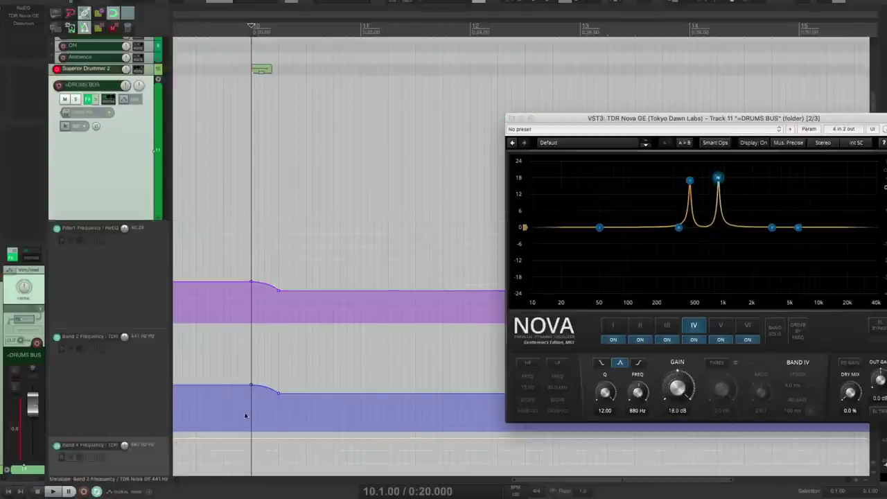
{"action": "scroll", "coordinate": [245, 416], "scroll_direction": "down", "scroll_amount": 3}
{"action": "left_click", "coordinate": [250, 383]}
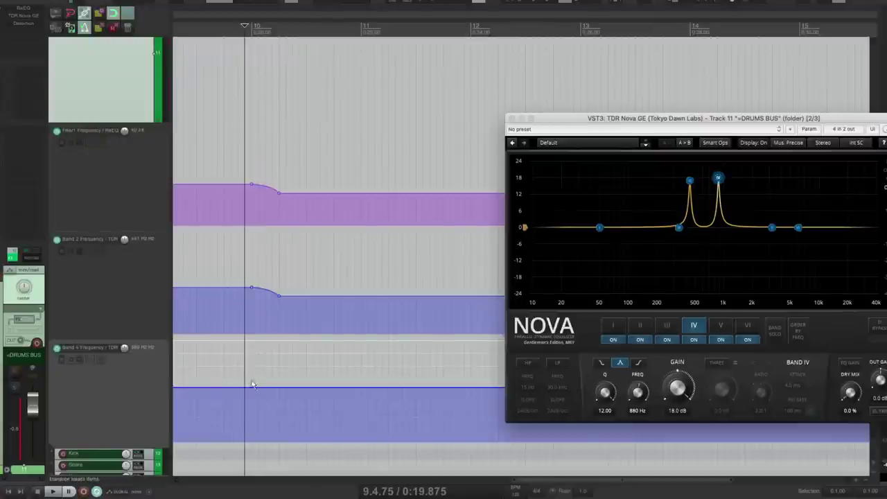
{"action": "left_click", "coordinate": [280, 389]}
{"action": "mouse_move", "coordinate": [279, 388]}
{"action": "left_mouse_down"}
{"action": "mouse_move", "coordinate": [279, 414]}
{"action": "mouse_move", "coordinate": [279, 395]}
{"action": "left_mouse_up"}
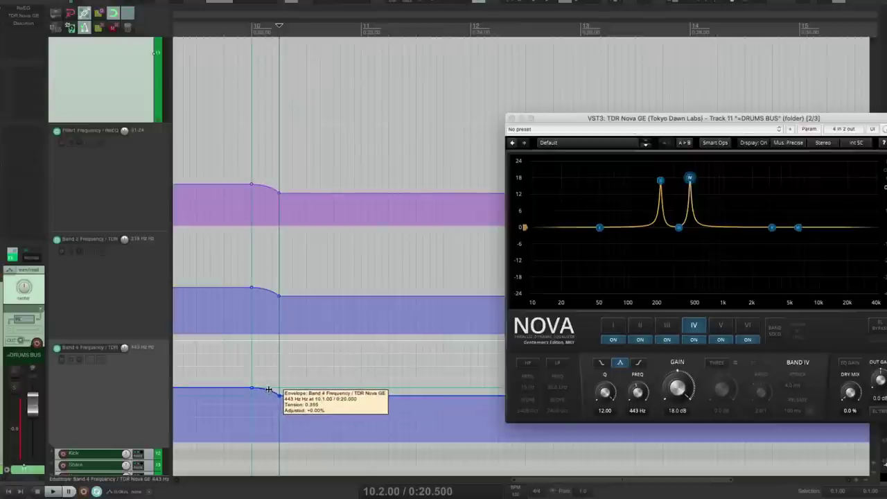
Step: Audition both frequency sweeps on the DRUMS BUS with smaller track heights
{"action": "left_click", "coordinate": [252, 355]}
{"action": "key", "text": "space"}
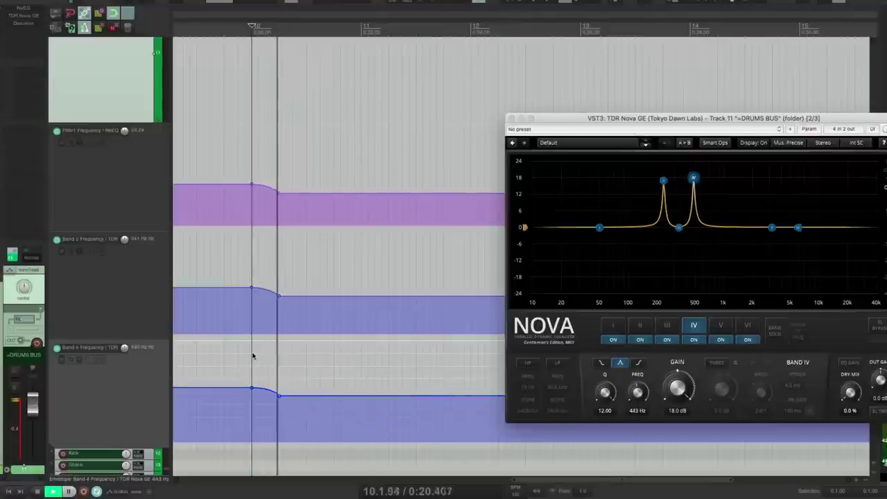
{"action": "key", "text": "space"}
{"action": "key", "text": "Page_Down"}
{"action": "key", "text": "Page_Down"}
{"action": "key", "text": "Page_Down"}
{"action": "key", "text": "Page_Down"}
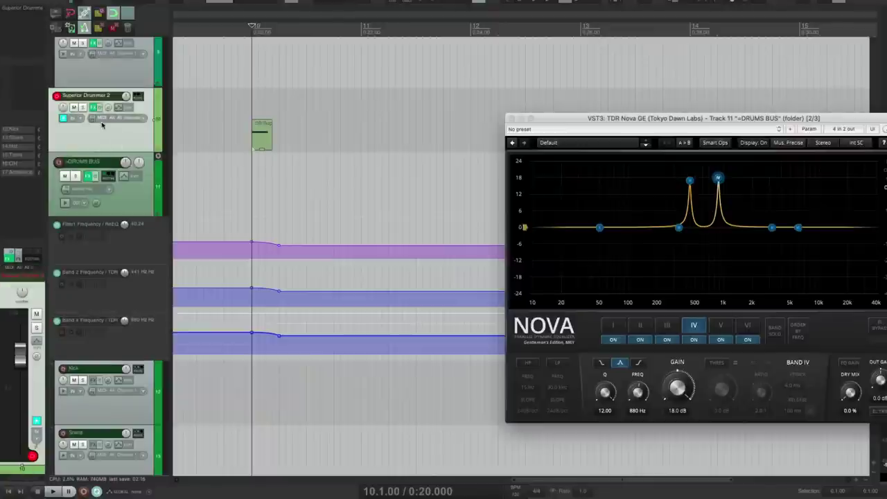
{"action": "left_click", "coordinate": [145, 206]}
{"action": "key", "text": "space"}
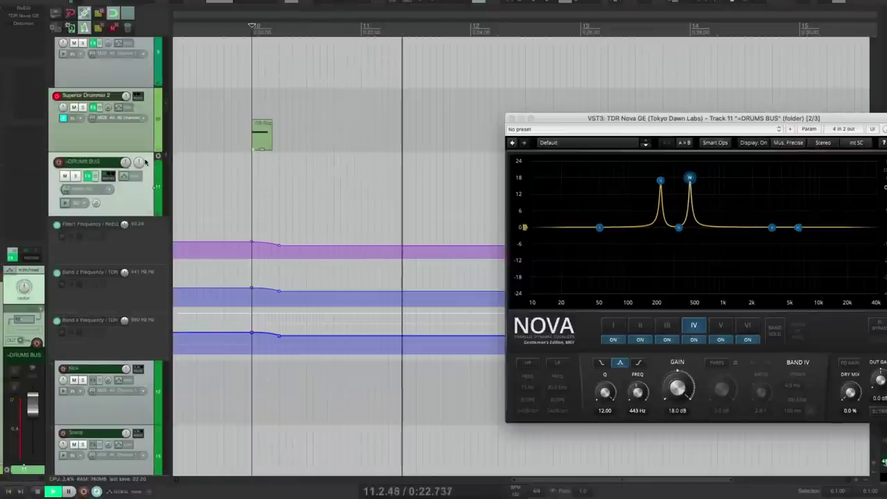
{"action": "key", "text": "space"}
Step: Duplicate the Distortion effect in the DRUMS BUS FX chain
{"action": "left_click", "coordinate": [110, 118]}
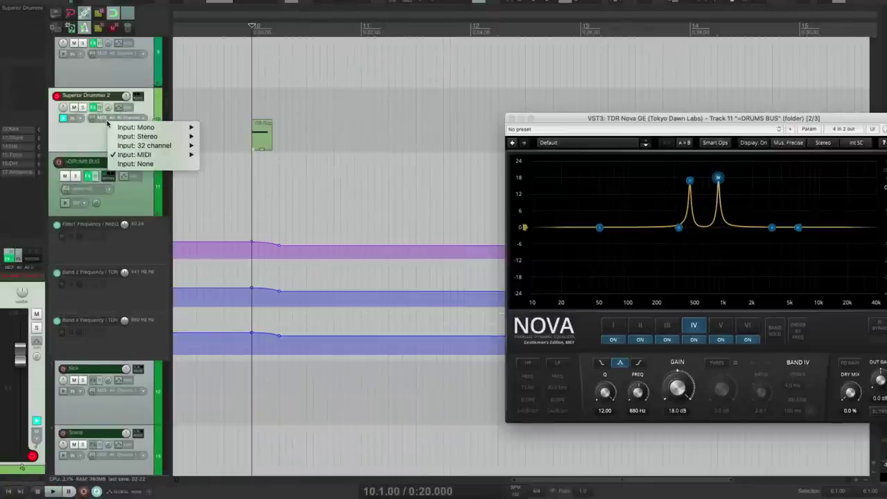
{"action": "left_click", "coordinate": [139, 208]}
{"action": "left_click", "coordinate": [139, 208]}
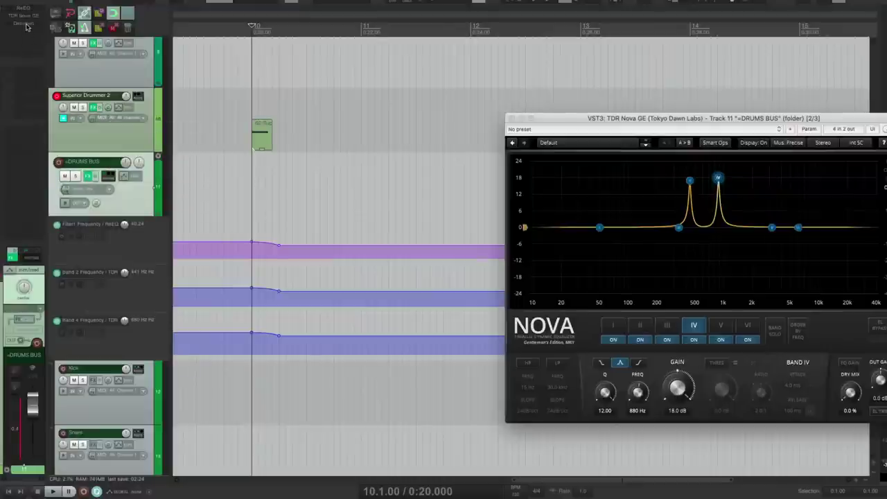
{"action": "left_click_drag", "start_coordinate": [26, 25], "coordinate": [28, 32]}
{"action": "key", "text": "space"}
{"action": "key", "text": "space"}
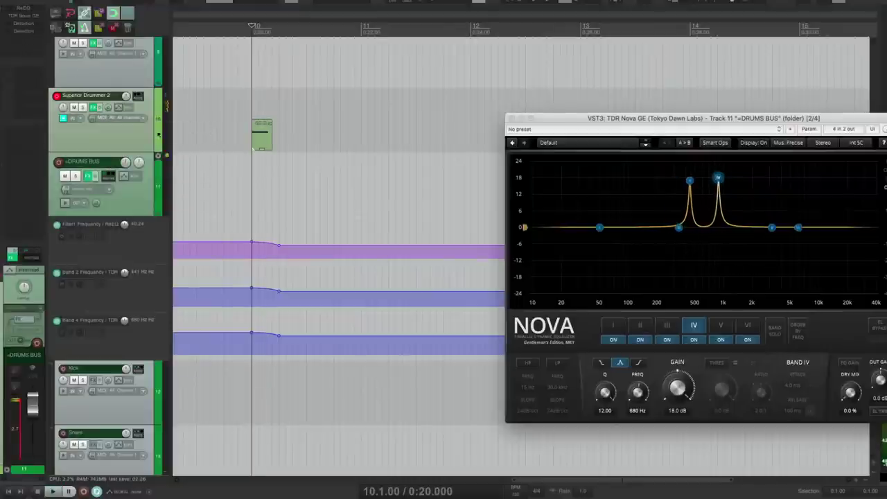
Step: Switch the Distortion type to OVERDRIVE, check its mix, and audition the drum bus
{"action": "left_click", "coordinate": [149, 201]}
{"action": "left_click", "coordinate": [28, 34]}
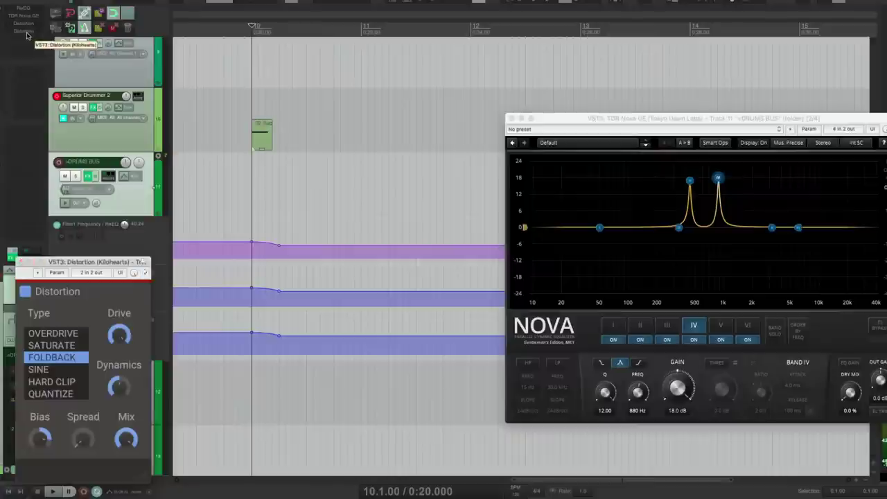
{"action": "left_click", "coordinate": [27, 36]}
{"action": "left_click", "coordinate": [25, 36]}
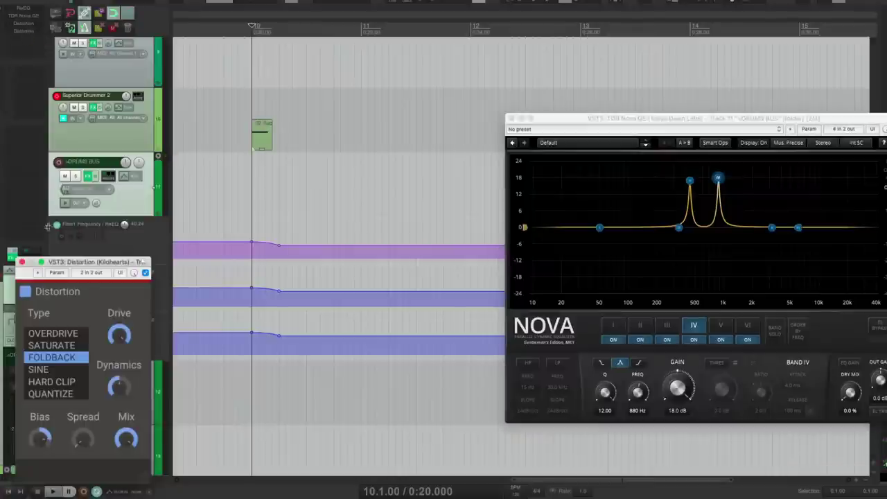
{"action": "left_click", "coordinate": [42, 335]}
{"action": "left_click", "coordinate": [251, 192]}
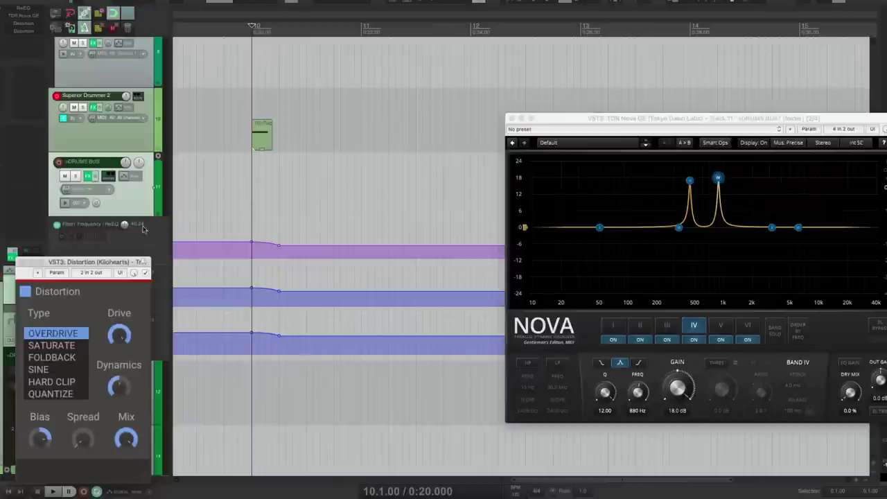
{"action": "left_click", "coordinate": [126, 438]}
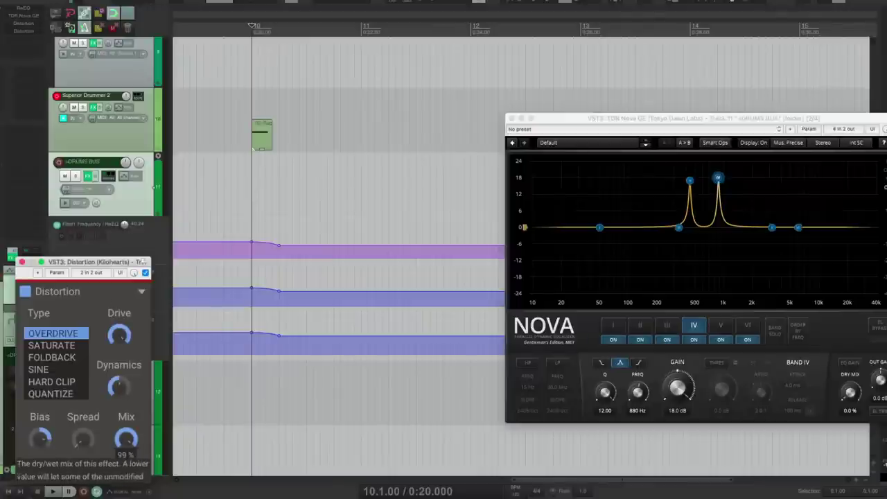
{"action": "left_click", "coordinate": [253, 184]}
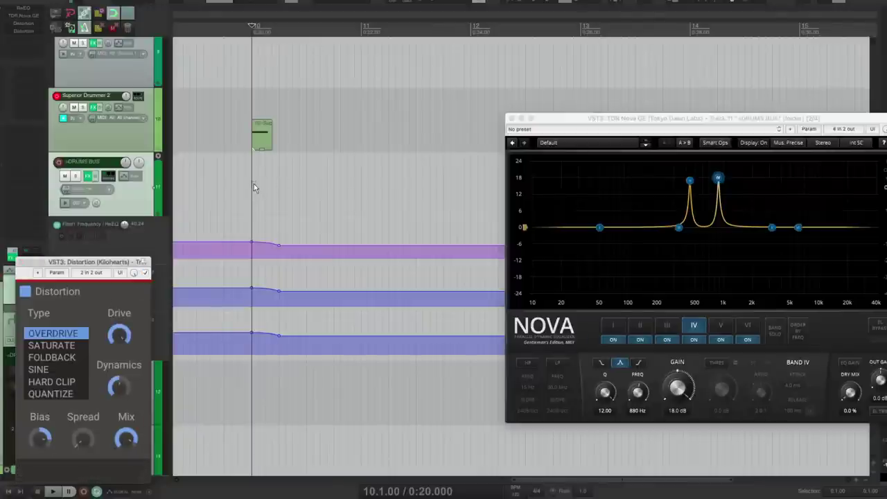
{"action": "key", "text": "space"}
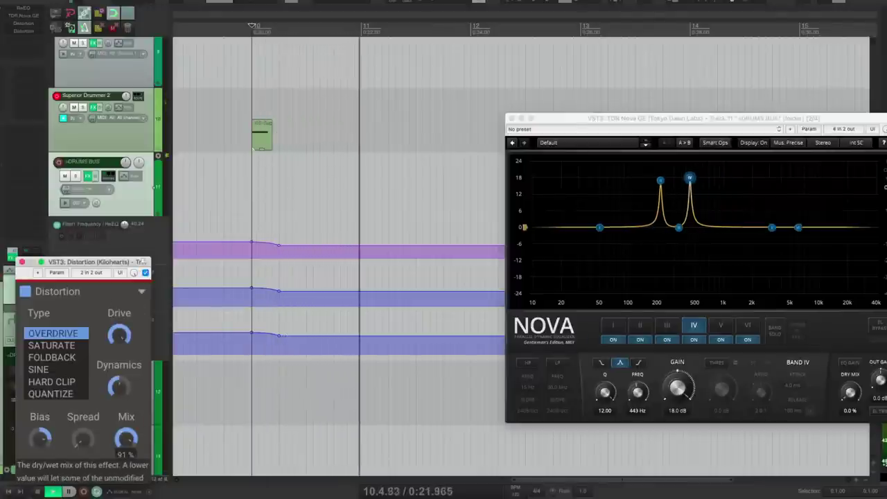
{"action": "key", "text": "space"}
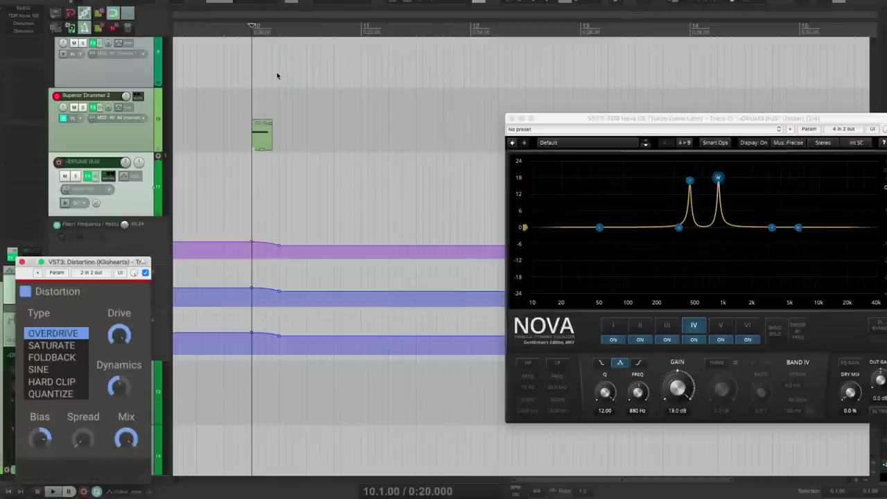
Step: Adjust the Distortion bias and listen to band IV's frequency sweep
{"action": "left_click", "coordinate": [252, 82]}
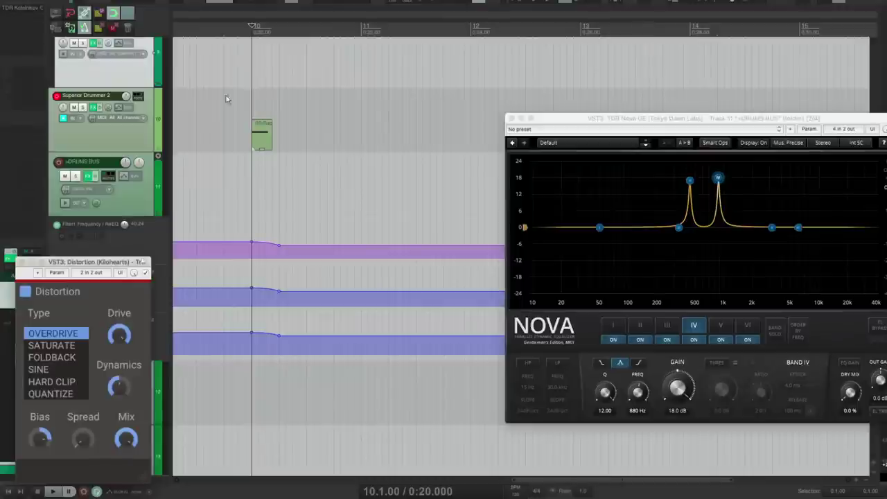
{"action": "left_click", "coordinate": [136, 166]}
{"action": "left_click", "coordinate": [26, 33]}
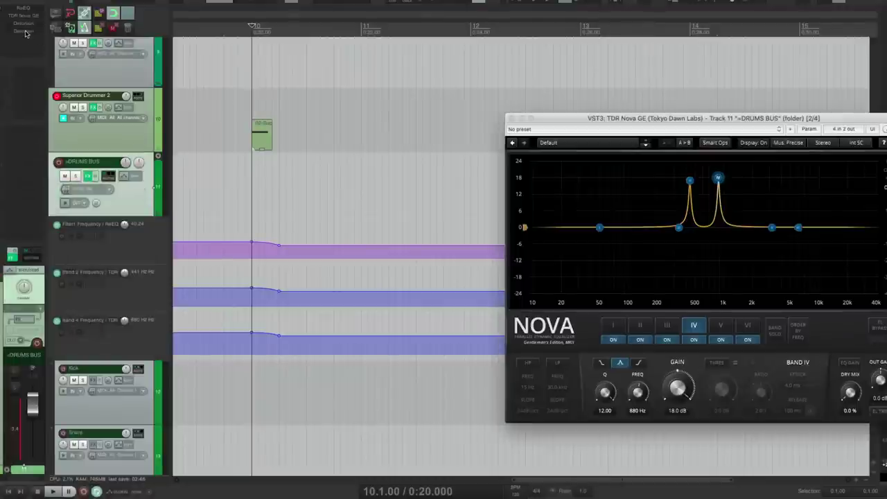
{"action": "left_click", "coordinate": [25, 33]}
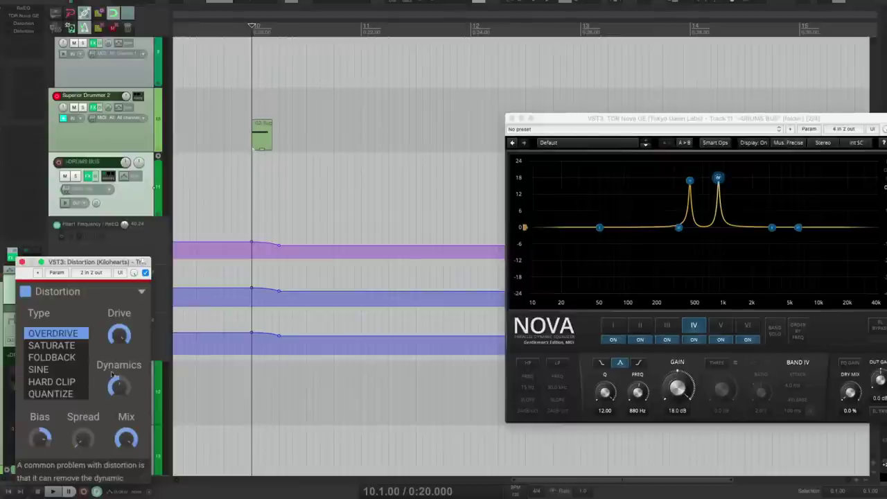
{"action": "left_click_drag", "start_coordinate": [40, 437], "coordinate": [40, 433]}
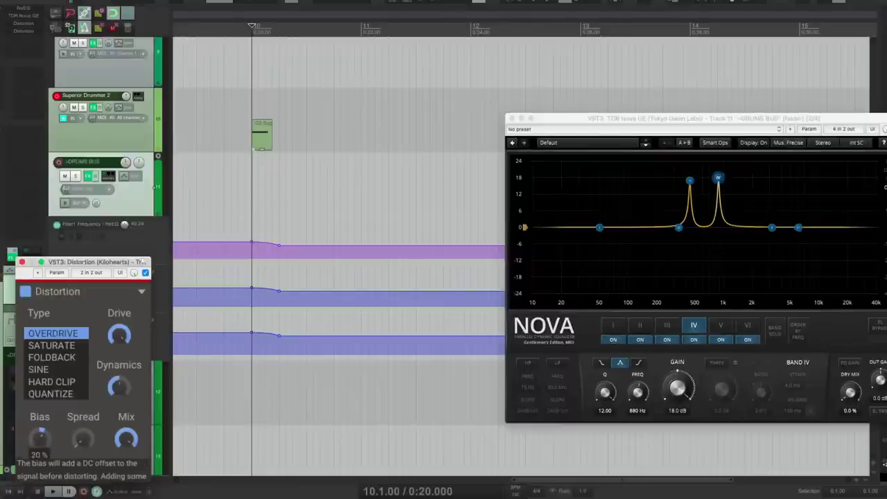
{"action": "key", "text": "space"}
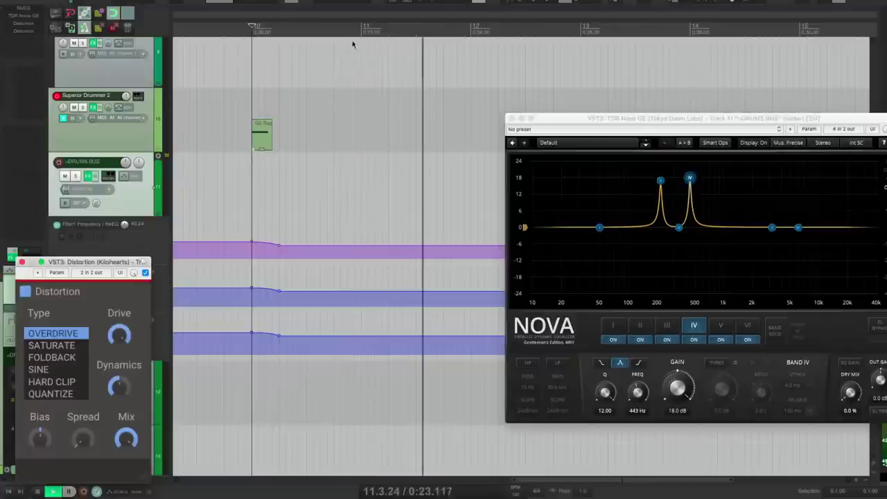
{"action": "key", "text": "space"}
Step: Move the Nova window left, audition the automation again, and zoom the timeline in
{"action": "left_click_drag", "start_coordinate": [595, 114], "coordinate": [470, 116]}
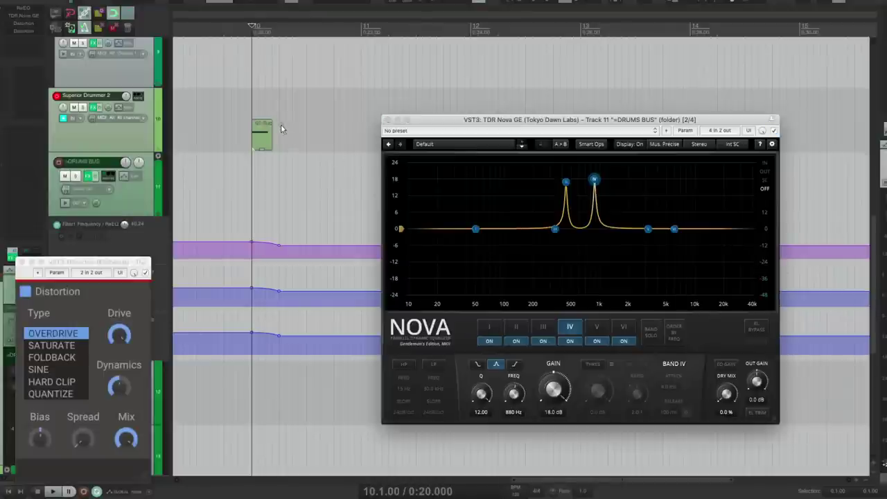
{"action": "key", "text": "space"}
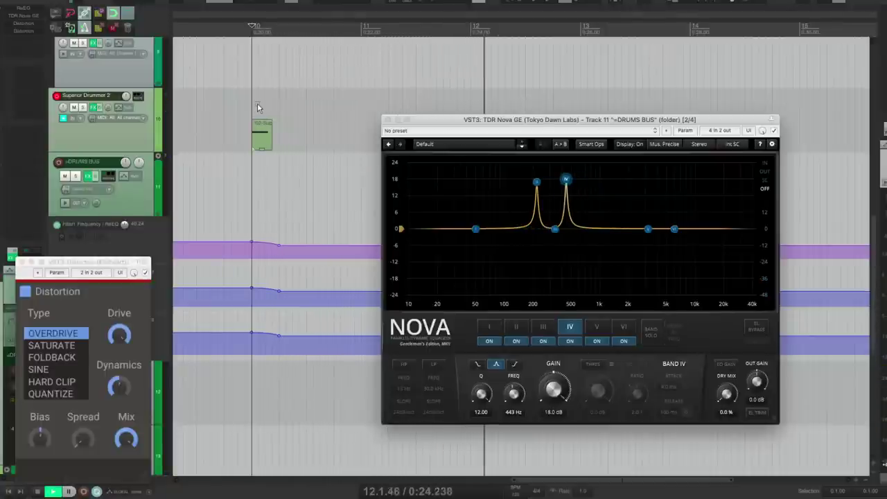
{"action": "key", "text": "space"}
{"action": "left_click", "coordinate": [141, 134]}
{"action": "left_click", "coordinate": [143, 193]}
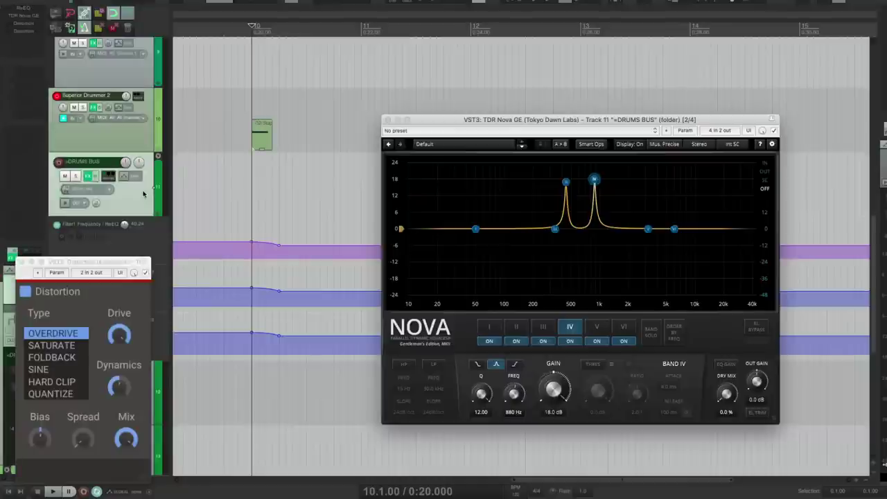
{"action": "key", "text": "equal"}
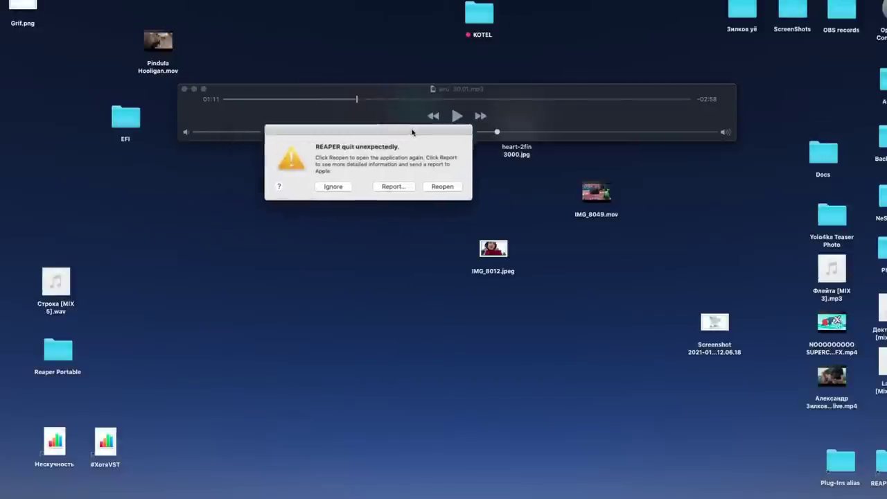
Step: Move the 'REAPER quit unexpectedly' alert aside and dismiss it with Ignore
{"action": "left_click_drag", "start_coordinate": [469, 160], "coordinate": [483, 173]}
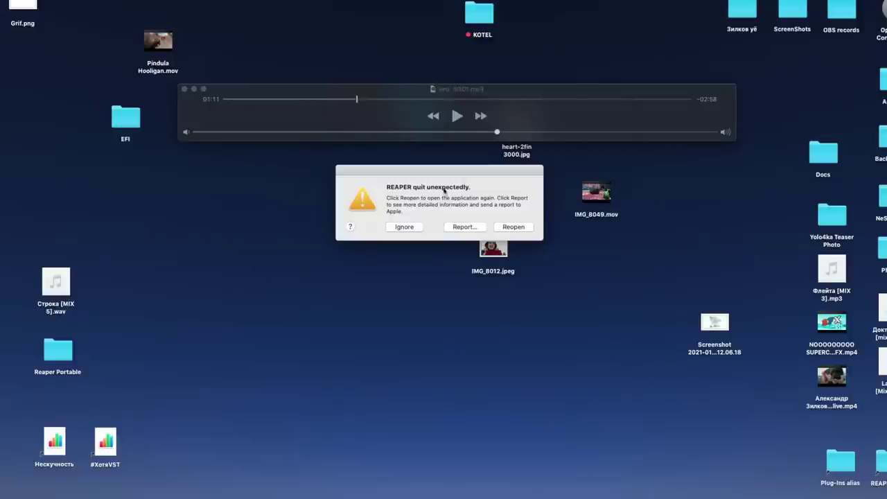
{"action": "left_click_drag", "start_coordinate": [447, 172], "coordinate": [439, 175]}
{"action": "left_click", "coordinate": [395, 229]}
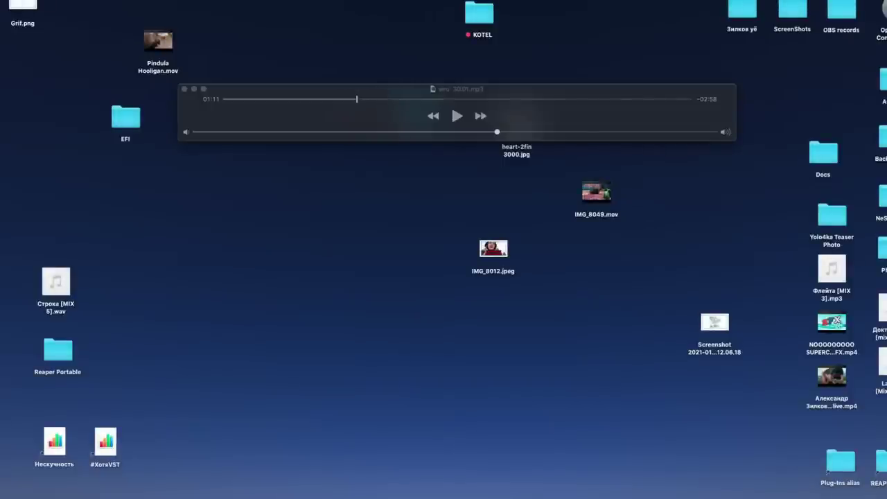
Step: Search Google for the presenter's name plus 'конкурс' and open the contest video on YouTube
{"action": "key", "text": "super+Tab"}
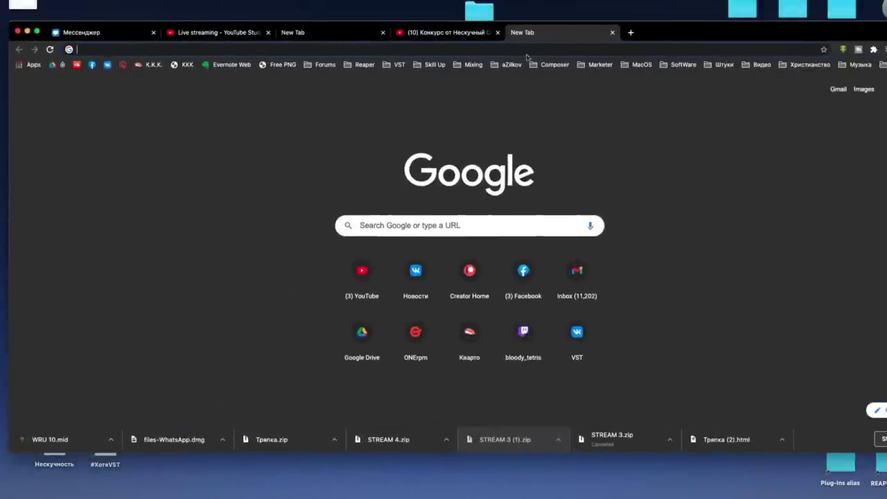
{"action": "left_click", "coordinate": [520, 52]}
{"action": "type", "text": "сер"}
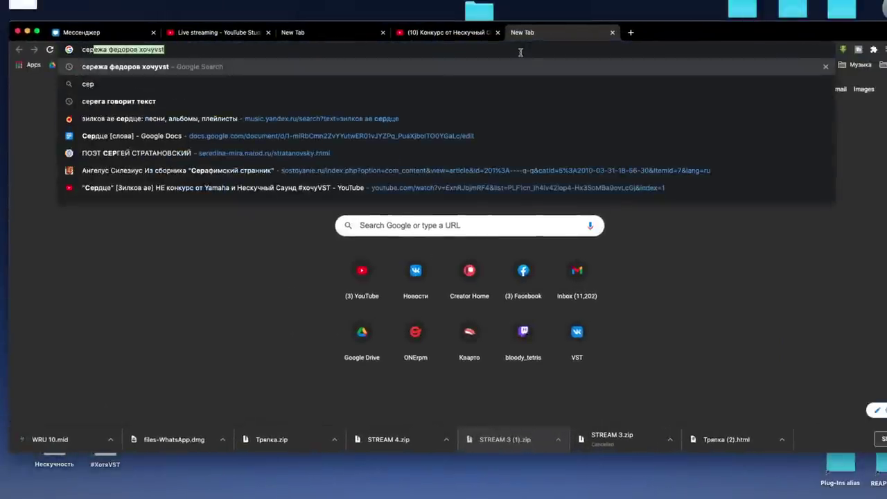
{"action": "key", "text": "BackSpace"}
{"action": "key", "text": "BackSpace"}
{"action": "key", "text": "BackSpace"}
{"action": "key", "text": "BackSpace"}
{"action": "type", "text": "сергей ф"}
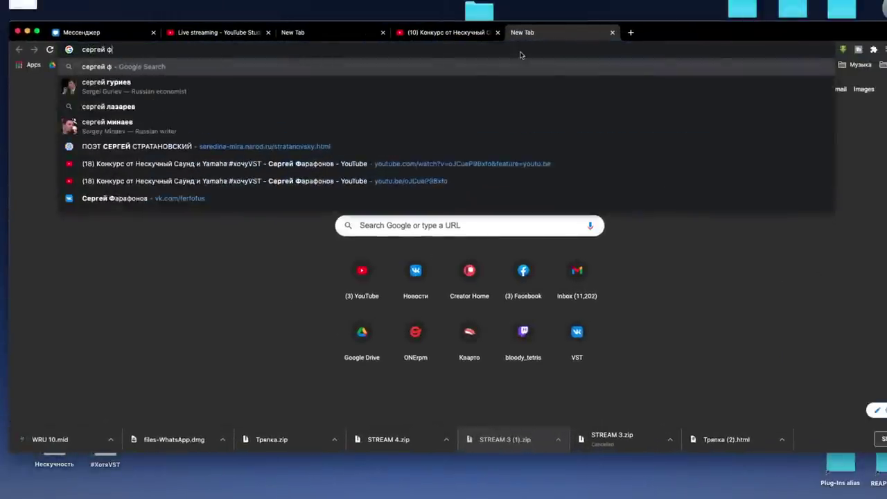
{"action": "type", "text": "аоа"}
{"action": "key", "text": "BackSpace"}
{"action": "key", "text": "BackSpace"}
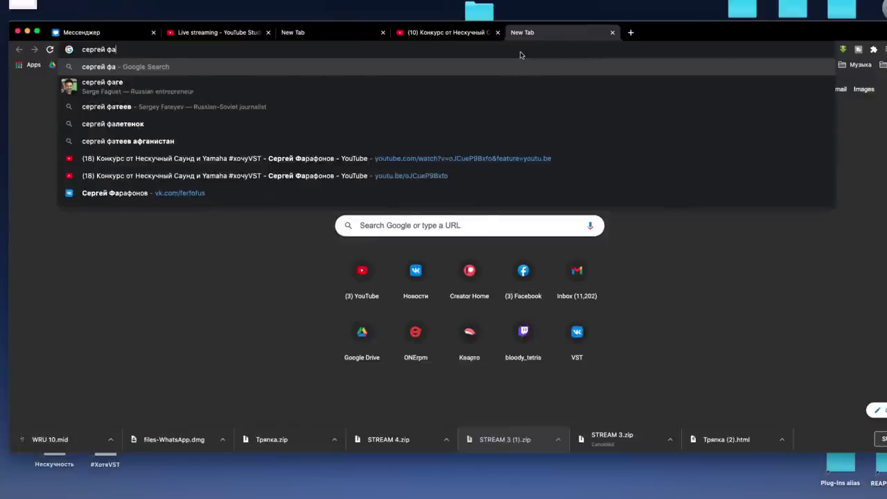
{"action": "type", "text": "рафонов"}
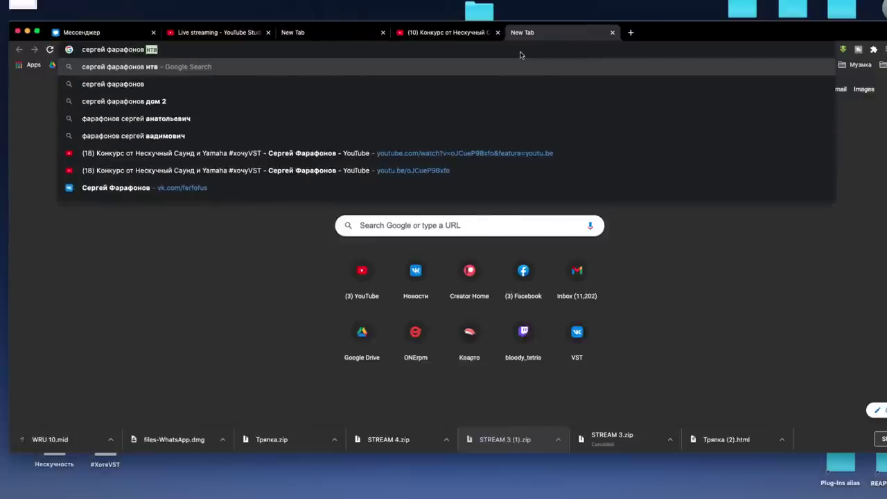
{"action": "type", "text": " конкурс"}
{"action": "key", "text": "Return"}
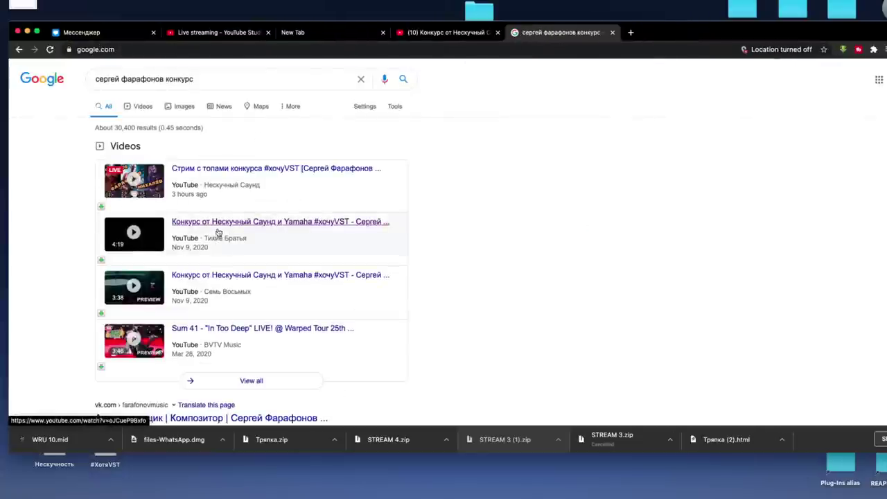
{"action": "left_click", "coordinate": [218, 232]}
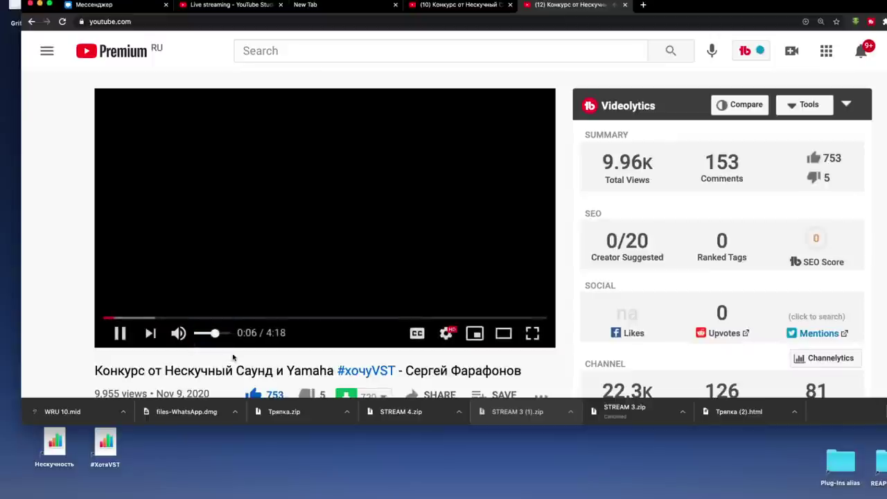
Step: Skip ahead in the contest video, rewind a few seconds, play it and pause at 1:07
{"action": "key", "text": "Right"}
{"action": "key", "text": "Right"}
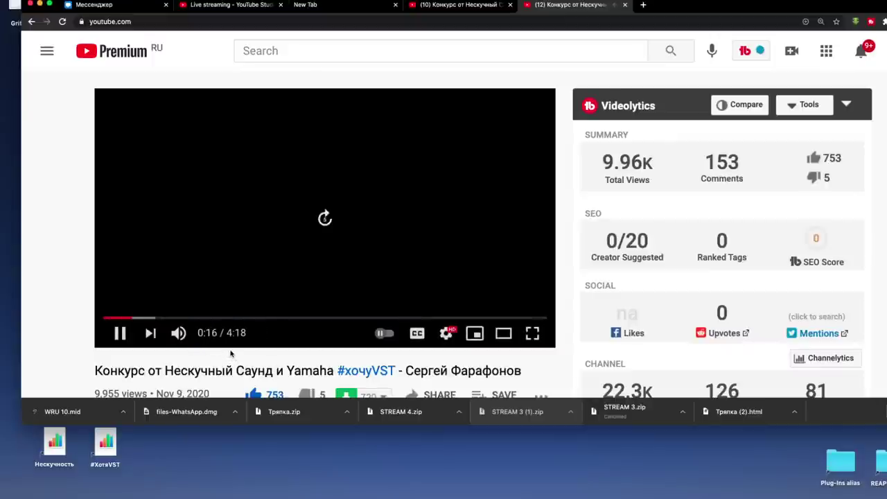
{"action": "key", "text": "Right"}
{"action": "key", "text": "Right"}
{"action": "key", "text": "Right"}
{"action": "key", "text": "Right"}
{"action": "key", "text": "Right"}
{"action": "key", "text": "Right"}
{"action": "key", "text": "Right"}
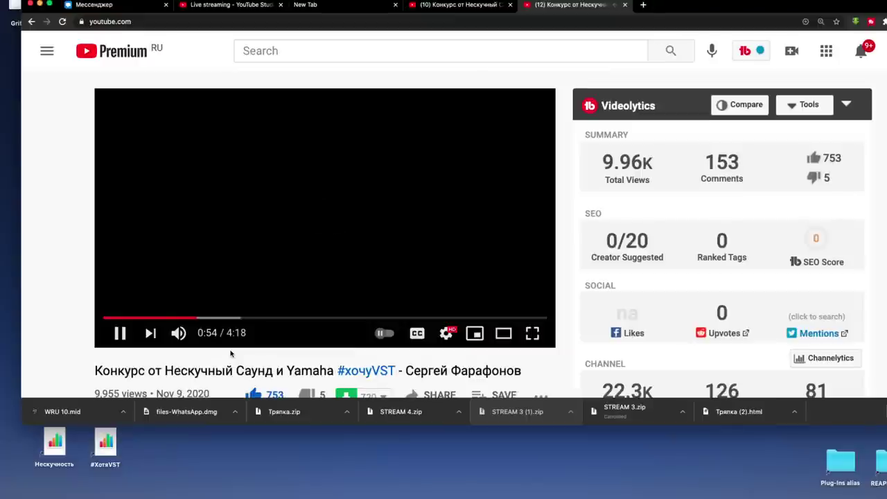
{"action": "left_click", "coordinate": [120, 333]}
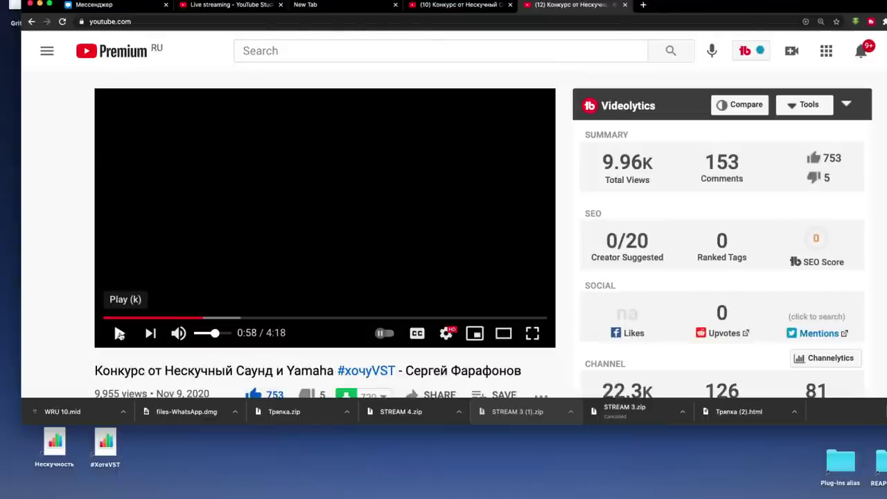
{"action": "key", "text": "Left"}
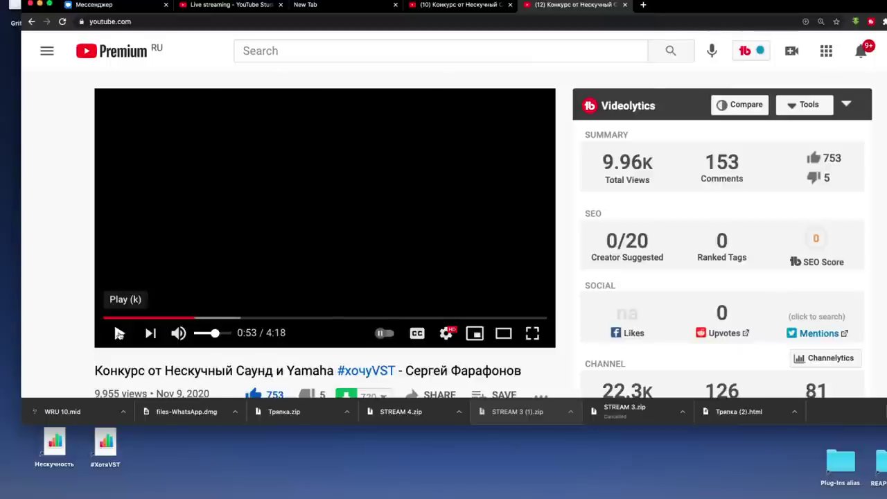
{"action": "left_click", "coordinate": [119, 333]}
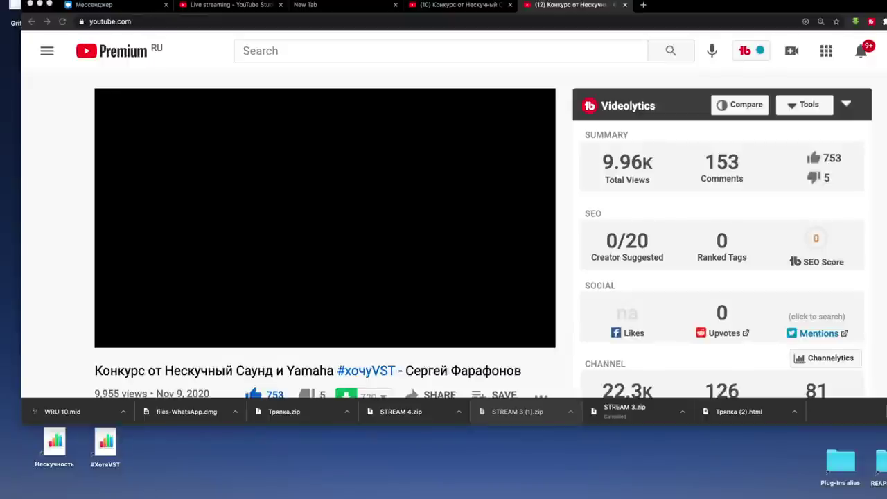
{"action": "left_click", "coordinate": [322, 217]}
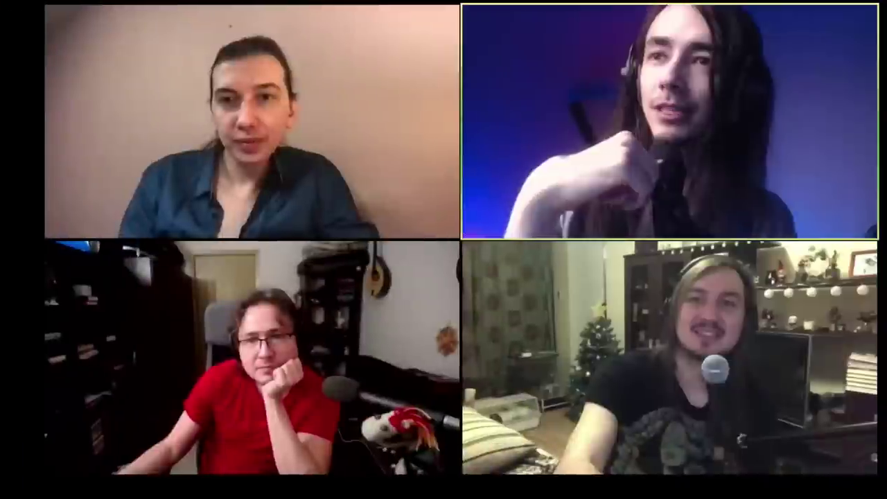
Step: Bring up the video options menus for two participants' tiles in the Zoom gallery
{"action": "right_click", "coordinate": [628, 188]}
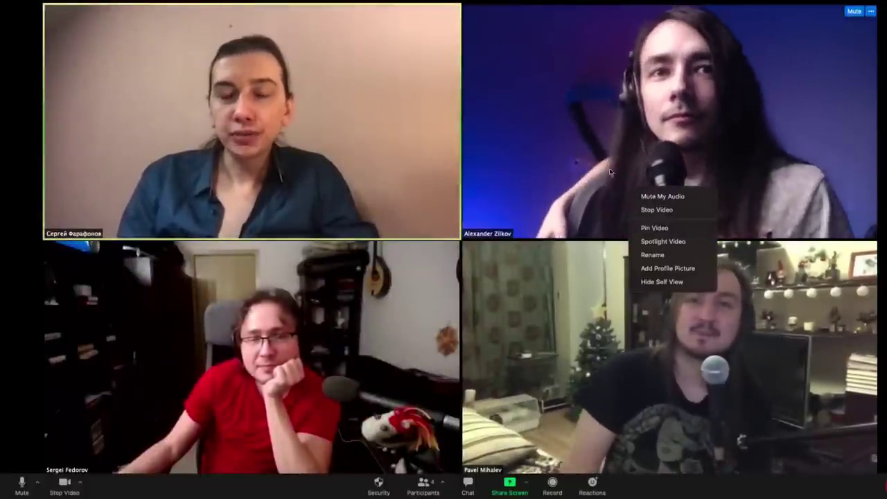
{"action": "right_click", "coordinate": [462, 268]}
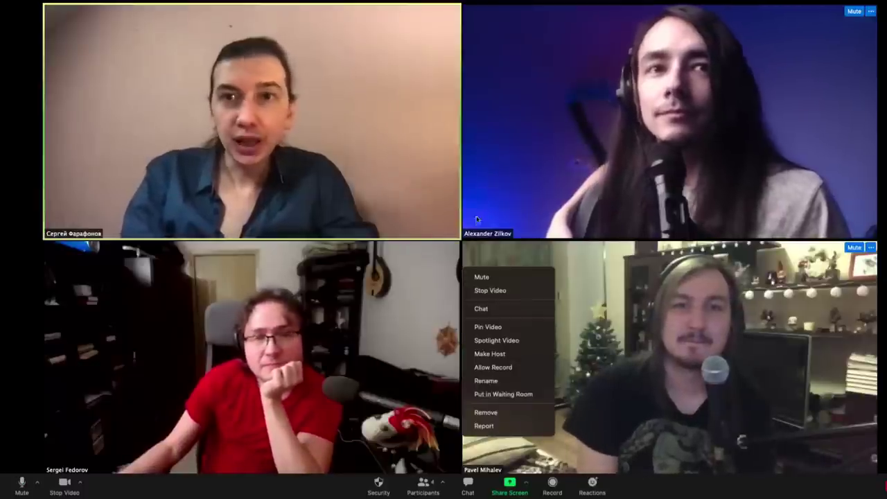
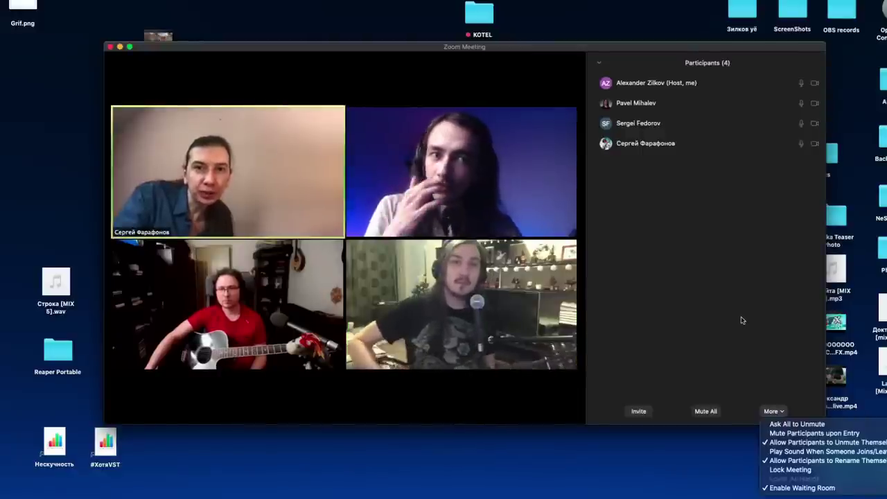
Step: Dismiss the More participant options menu, keeping the four-person gallery and participants list showing
{"action": "left_click", "coordinate": [718, 237]}
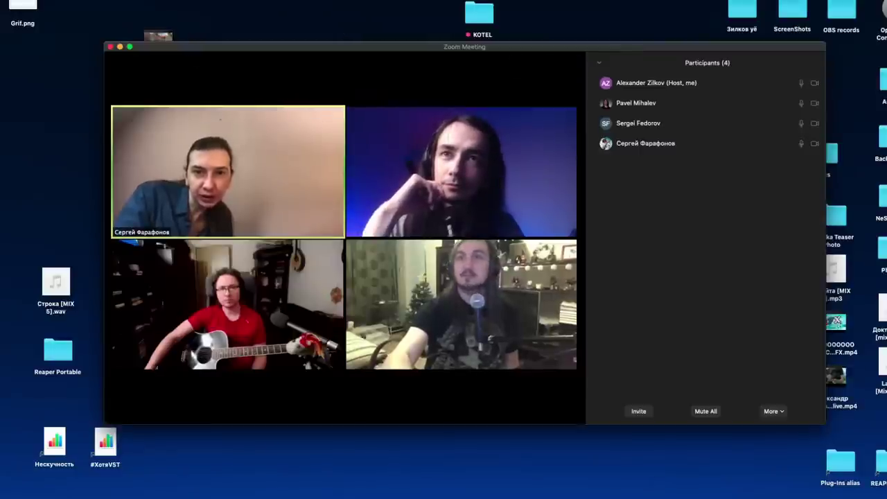
{"action": "left_click", "coordinate": [41, 0]}
Step: In Audio advanced settings, set Suppress Persistent Background Noise to Disable
{"action": "left_click", "coordinate": [52, 12]}
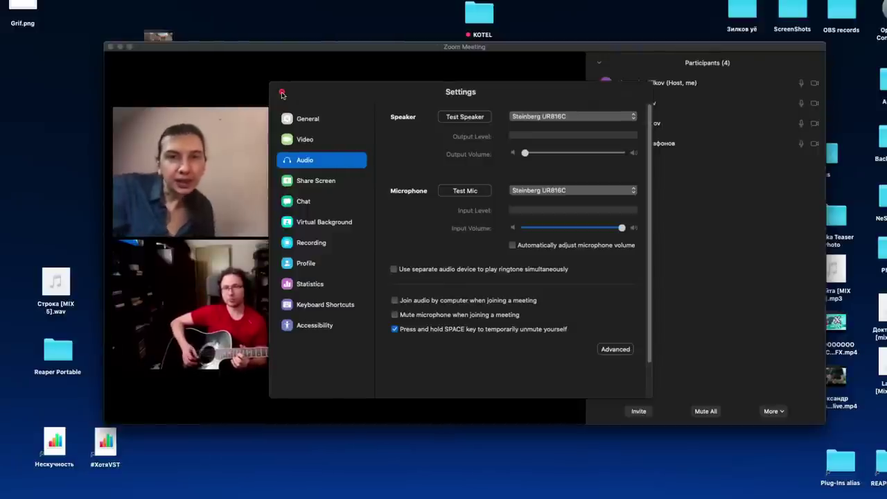
{"action": "left_click", "coordinate": [615, 350]}
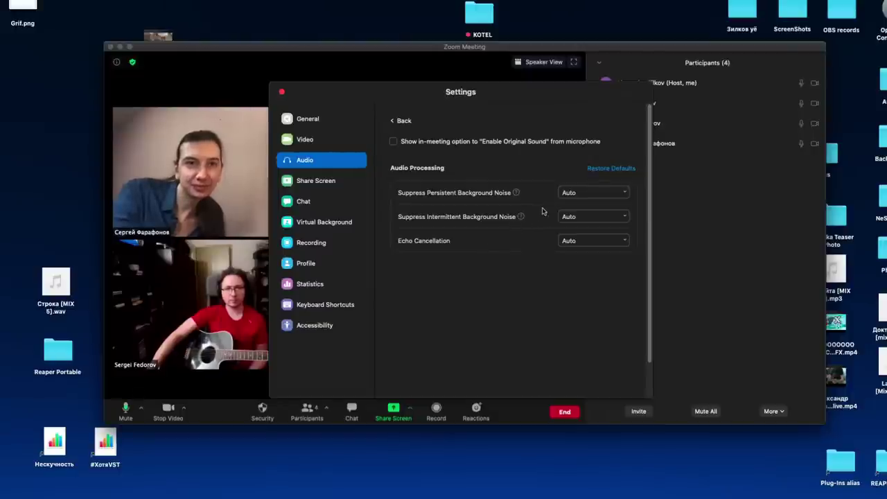
{"action": "left_click", "coordinate": [592, 194]}
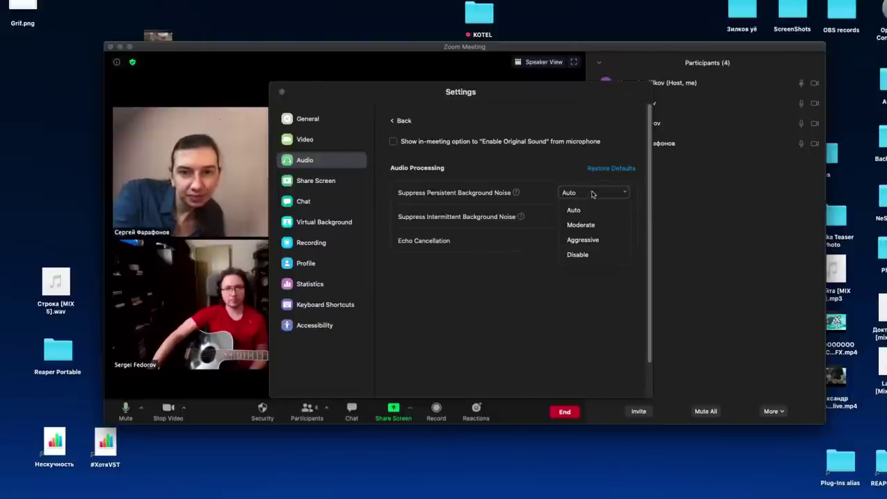
{"action": "left_click", "coordinate": [579, 254]}
Step: Set persistent background noise suppression back to Auto and close Settings
{"action": "left_click", "coordinate": [586, 218]}
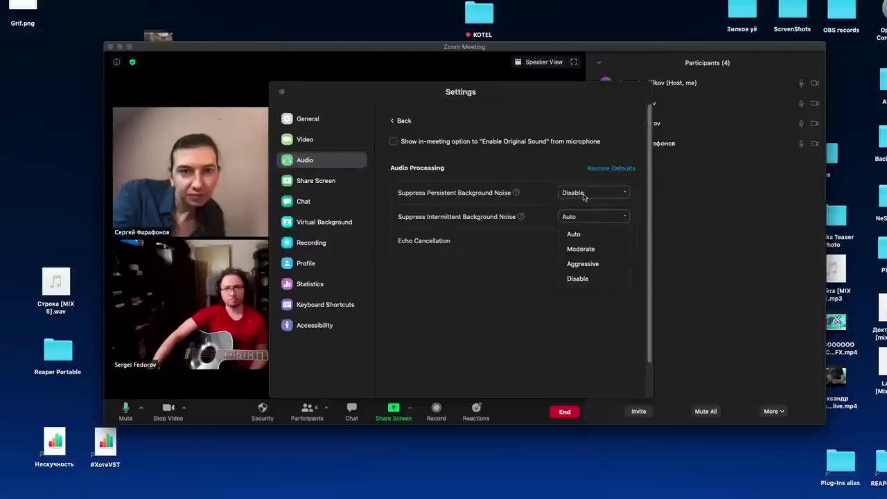
{"action": "left_click", "coordinate": [583, 194]}
{"action": "left_click", "coordinate": [574, 183]}
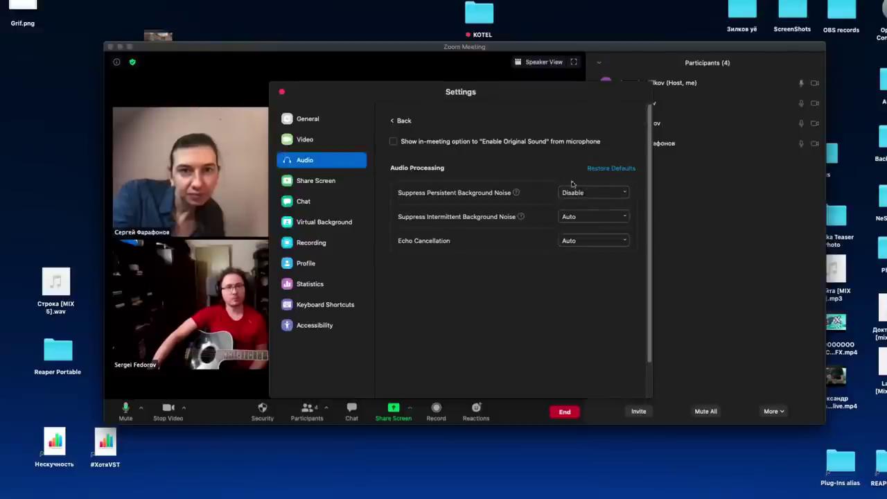
{"action": "left_click", "coordinate": [623, 194]}
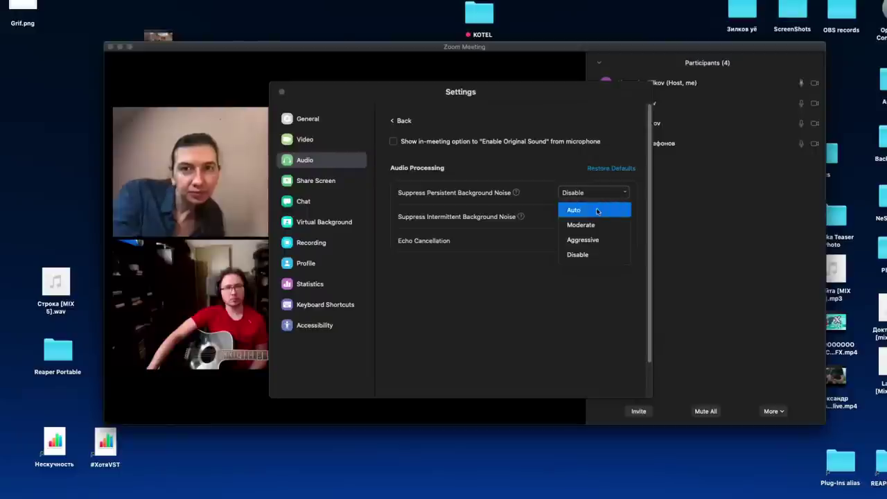
{"action": "left_click", "coordinate": [593, 209]}
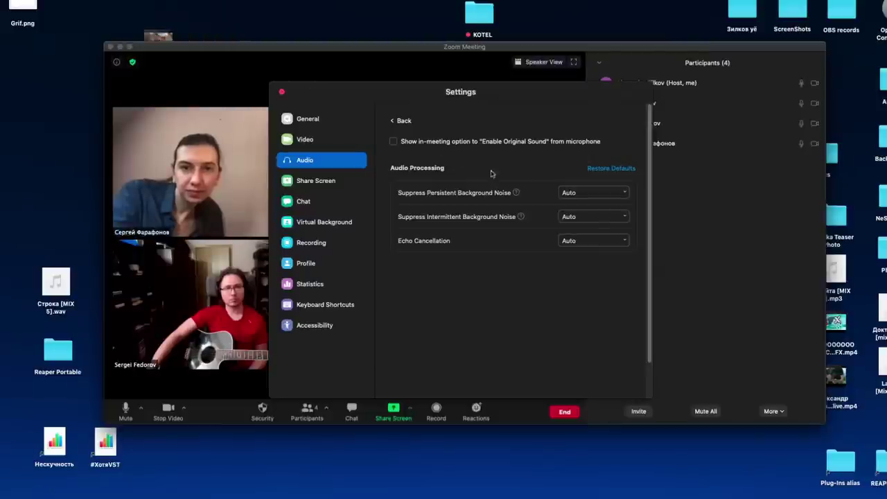
{"action": "left_click", "coordinate": [282, 93]}
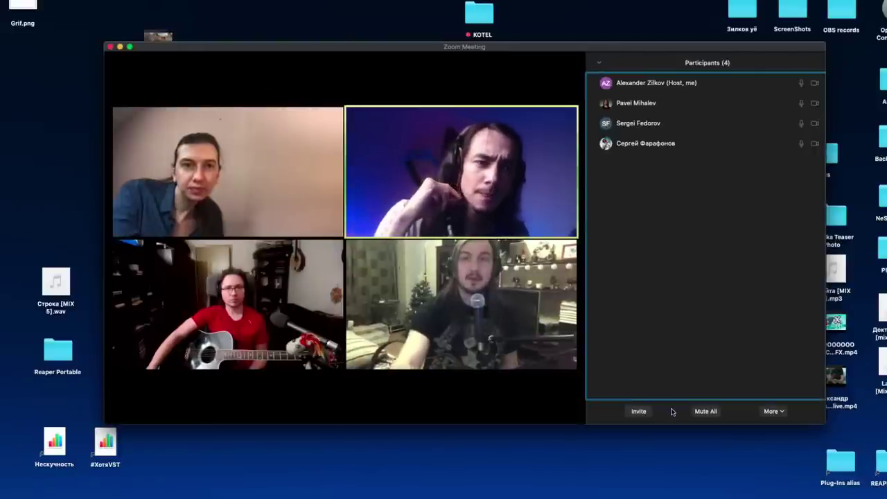
{"action": "left_click", "coordinate": [782, 411]}
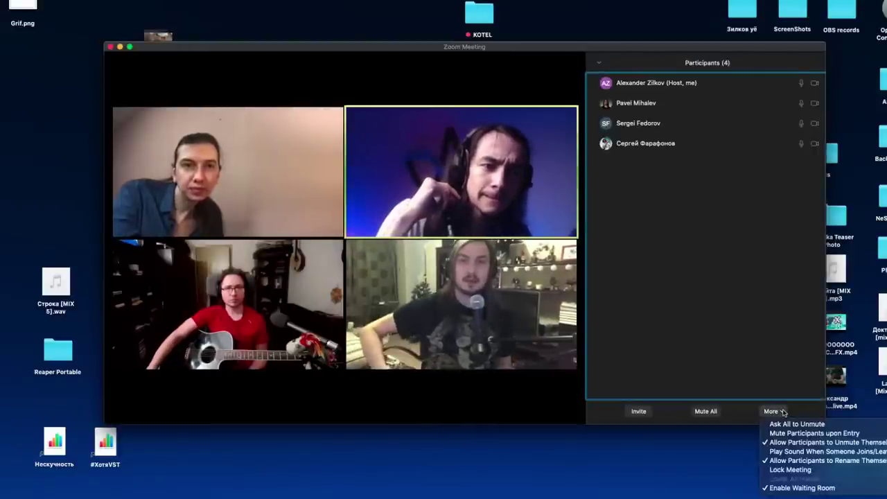
{"action": "left_click", "coordinate": [723, 267]}
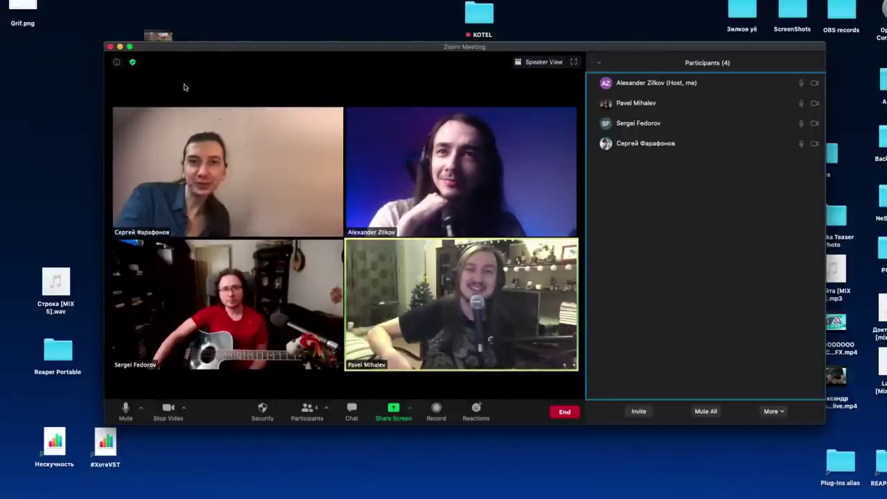
{"action": "left_click_drag", "start_coordinate": [167, 51], "coordinate": [175, 51]}
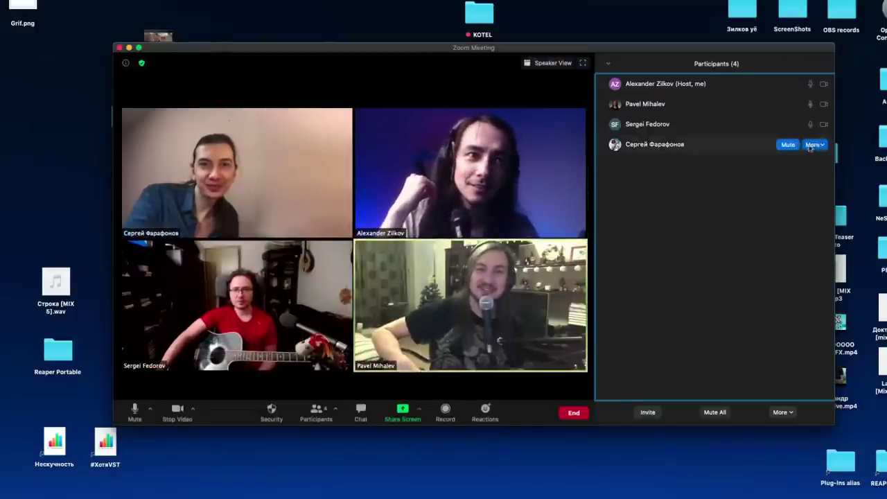
{"action": "left_click", "coordinate": [813, 105]}
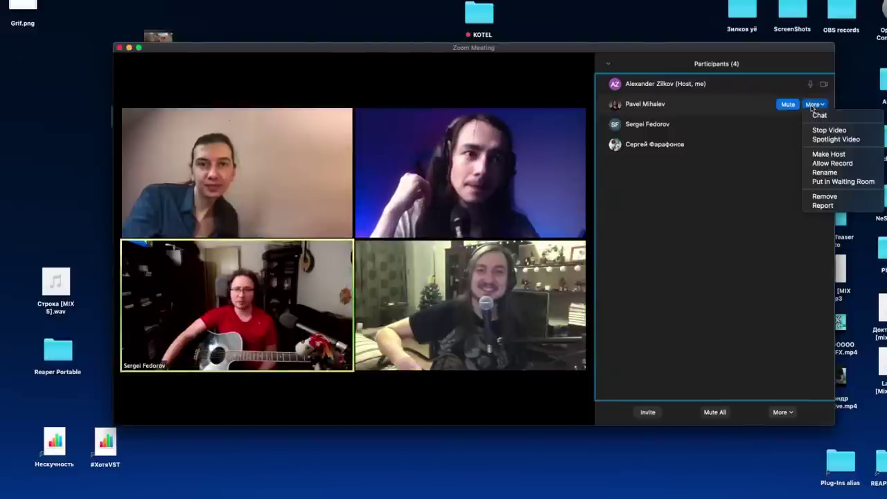
{"action": "left_click", "coordinate": [813, 84]}
{"action": "left_click", "coordinate": [816, 84]}
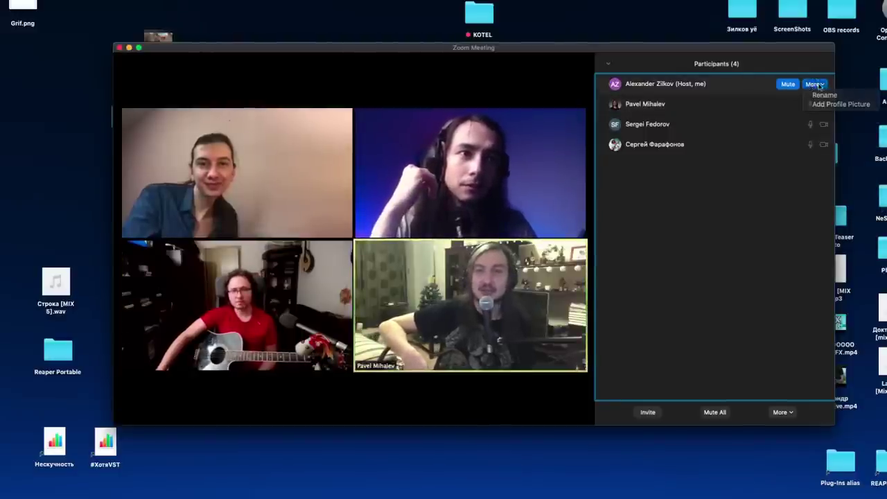
{"action": "left_click", "coordinate": [823, 84]}
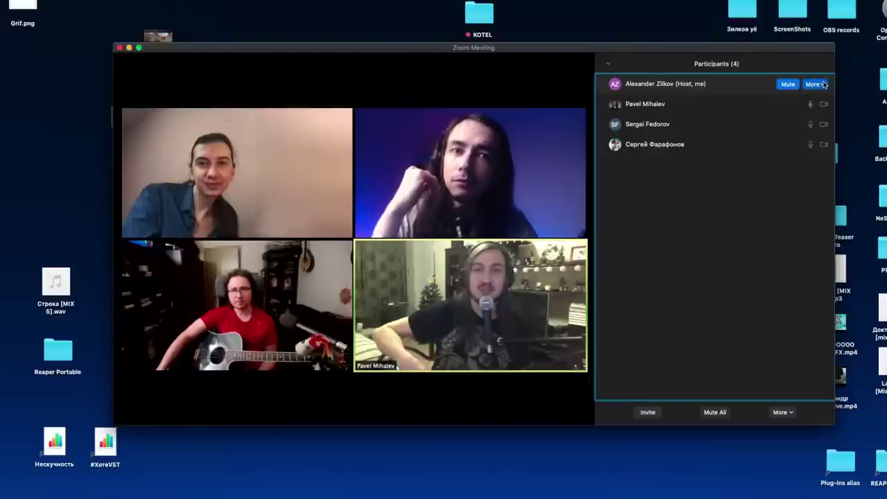